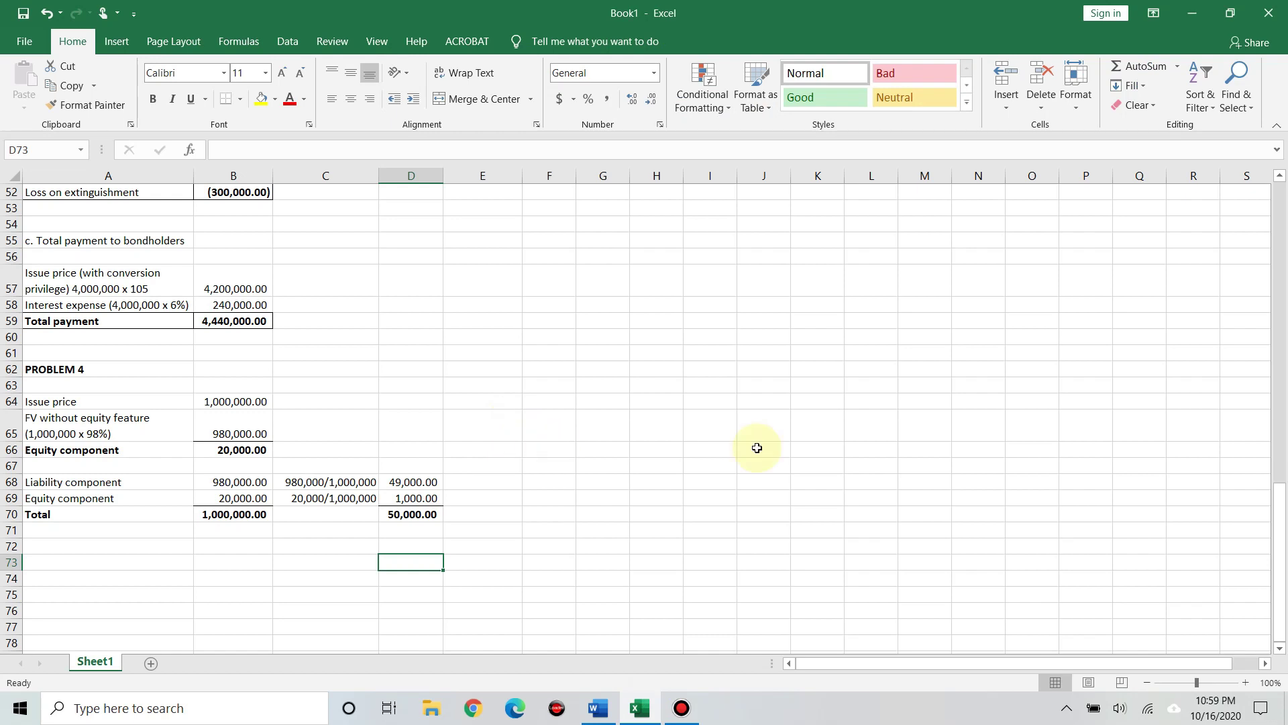
Zoom the Problem 1 worksheet to about 190% at cell A1, then bring up the Word exercise document.
scroll(186, 430, up, 13)
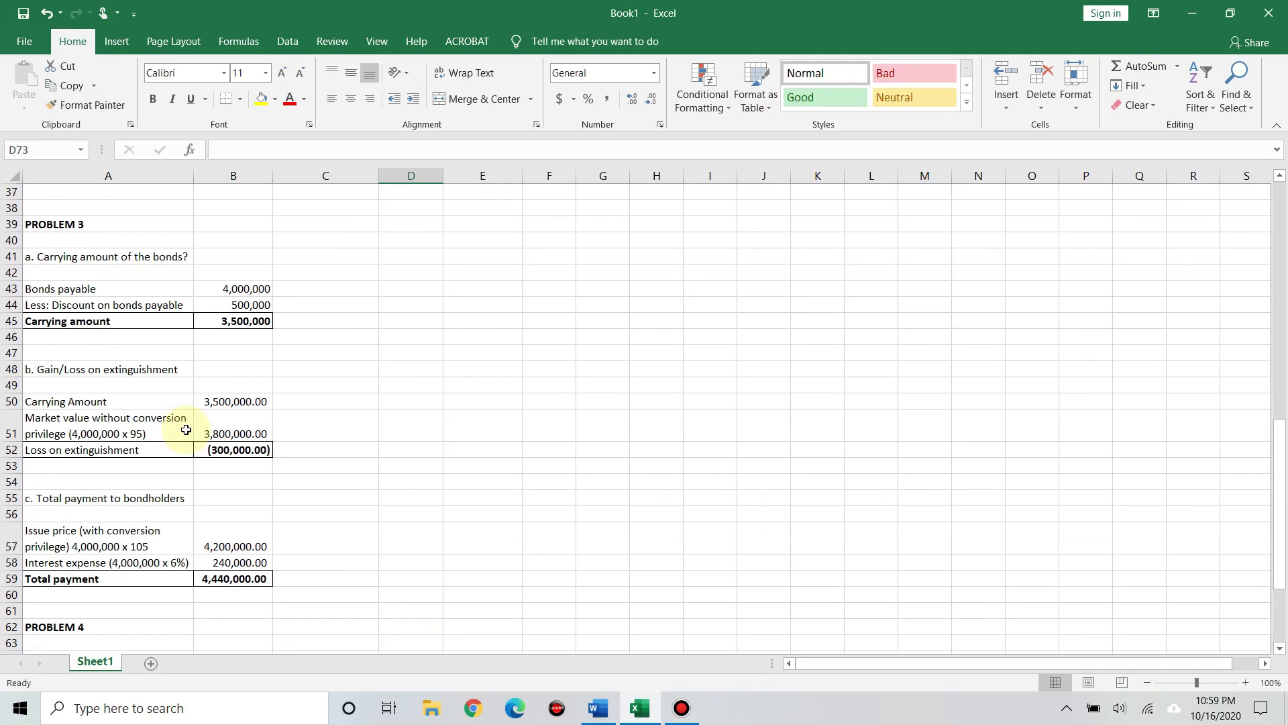
scroll(340, 442, up, 4)
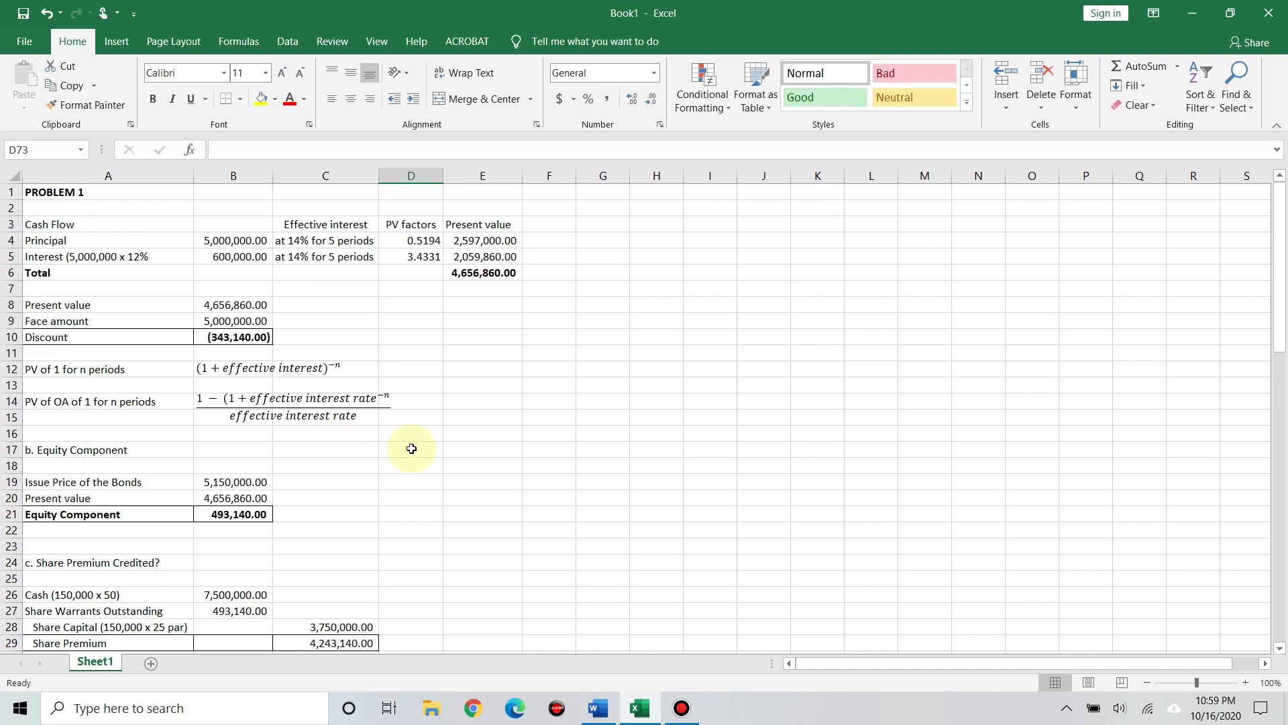
click(1247, 682)
click(1247, 682)
click(1247, 682)
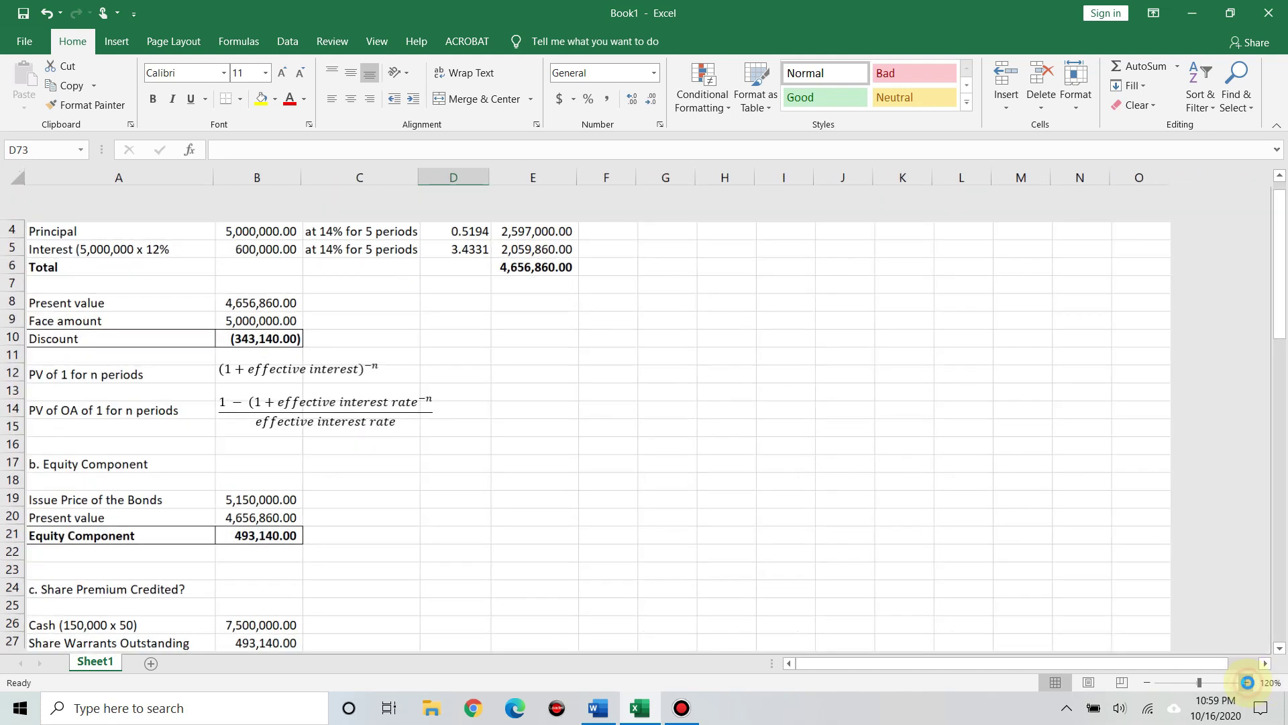
click(1248, 682)
click(1248, 683)
click(1248, 682)
click(1247, 682)
click(1247, 682)
click(1247, 683)
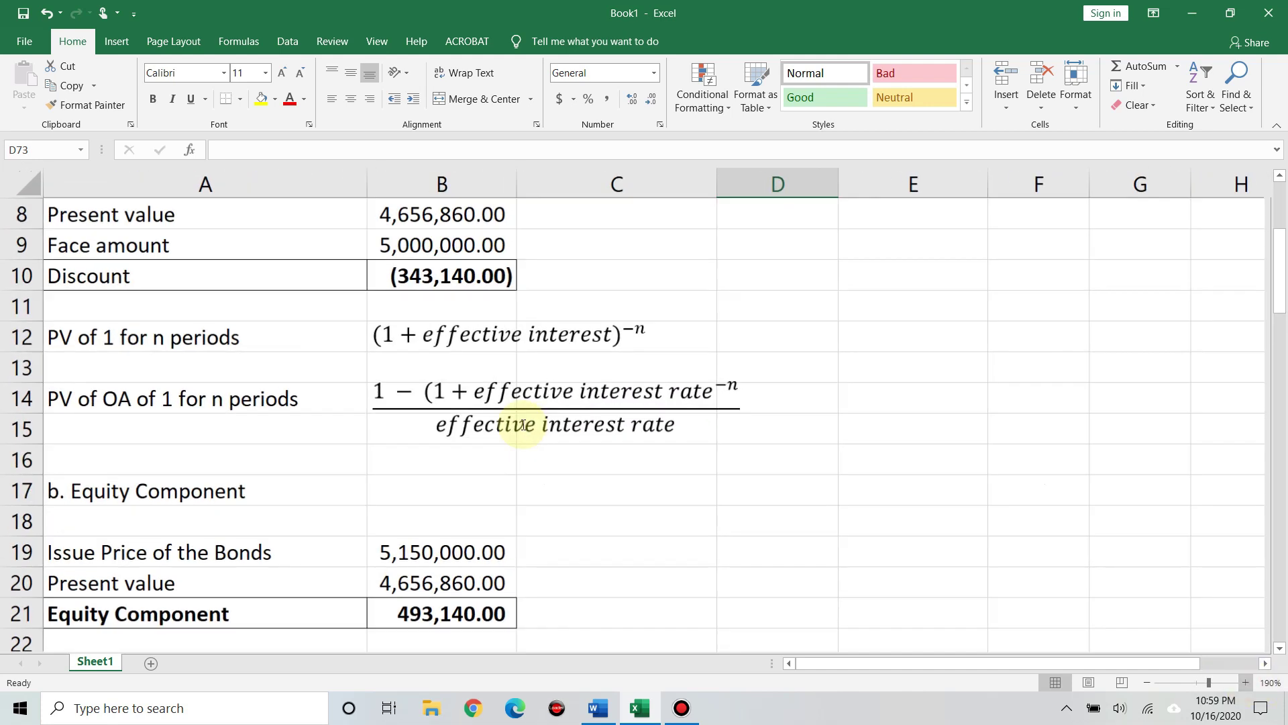
scroll(524, 424, up, 2)
scroll(523, 424, up, 1)
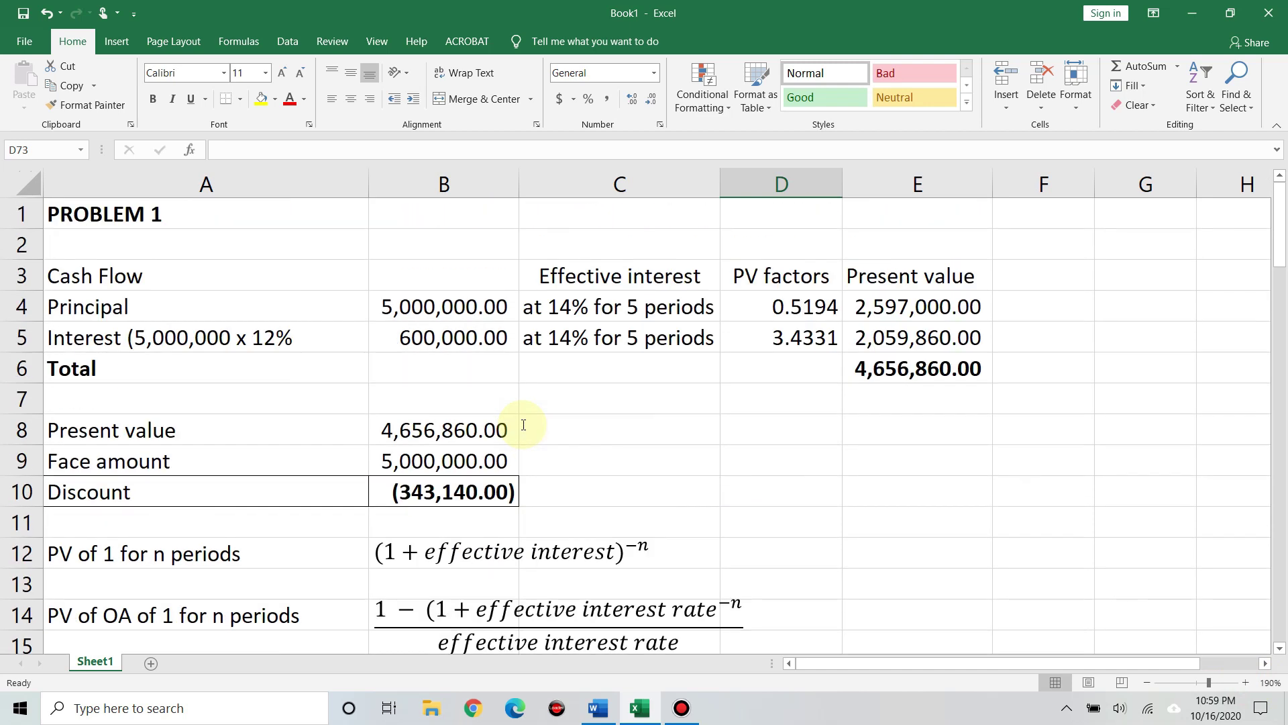
click(239, 217)
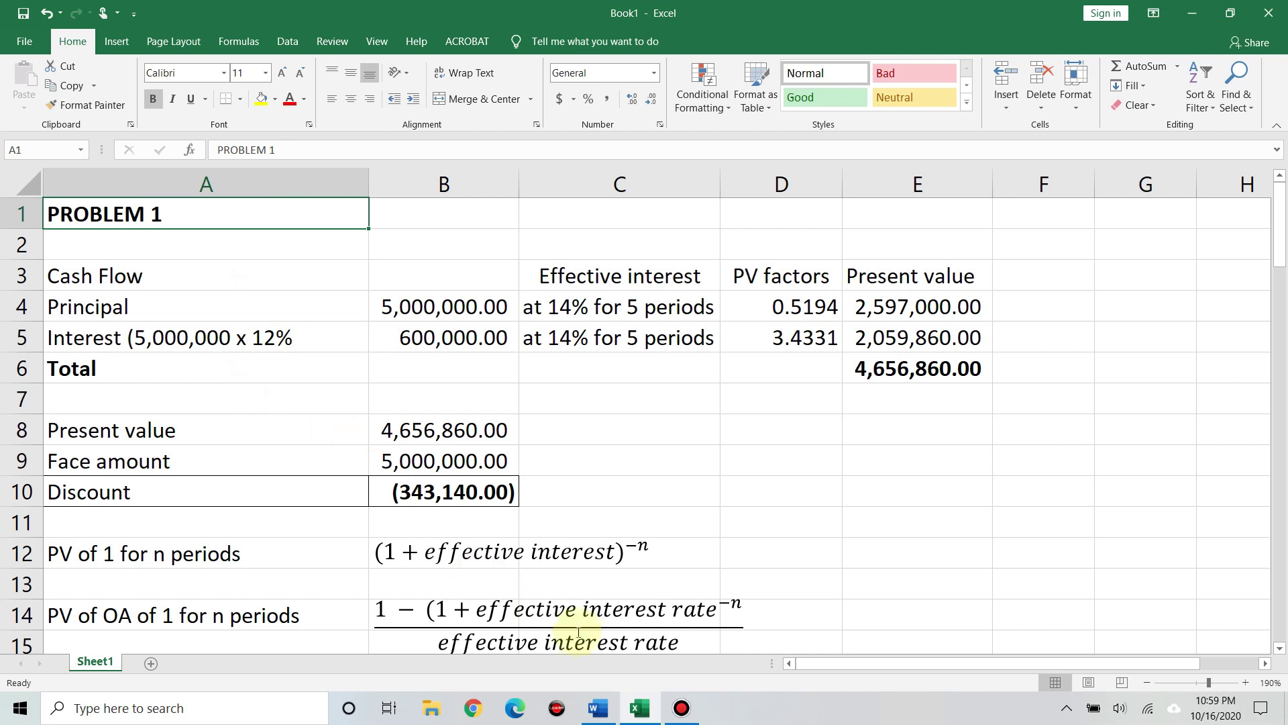
click(597, 706)
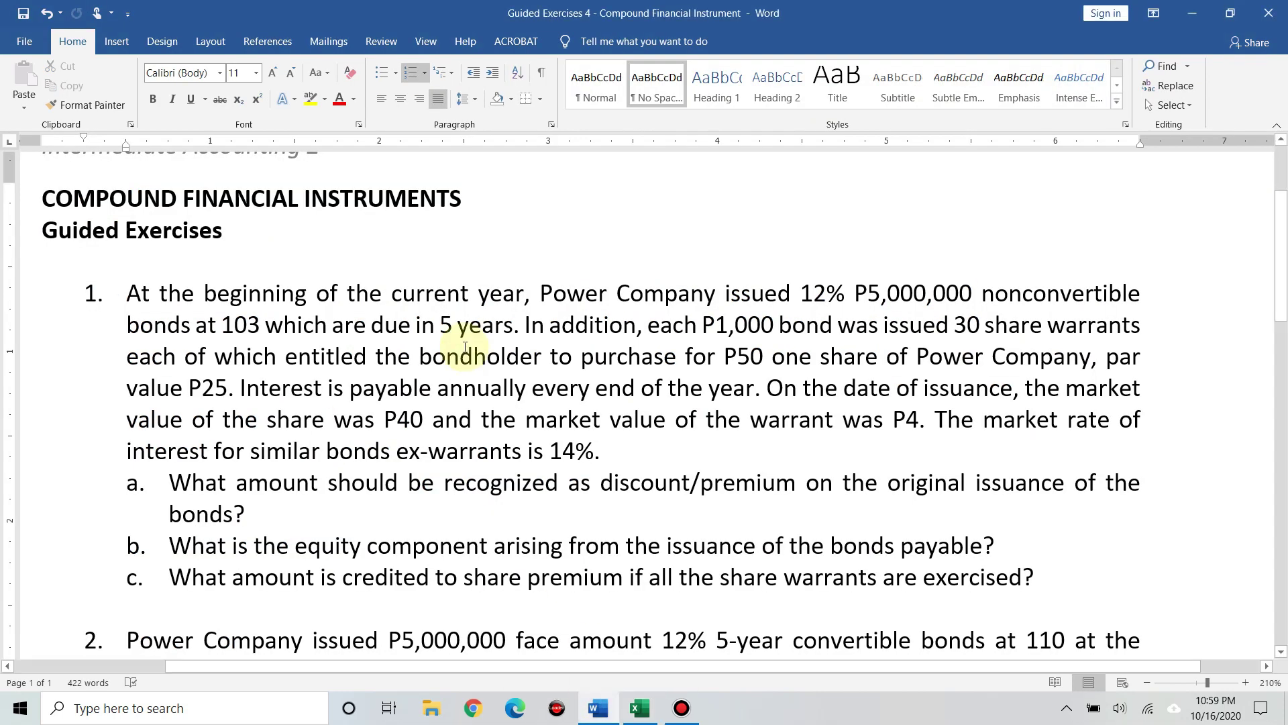
Highlight question 1's share warrant terms and the P1,000 bond amount in the Word document.
scroll(456, 327, down, 1)
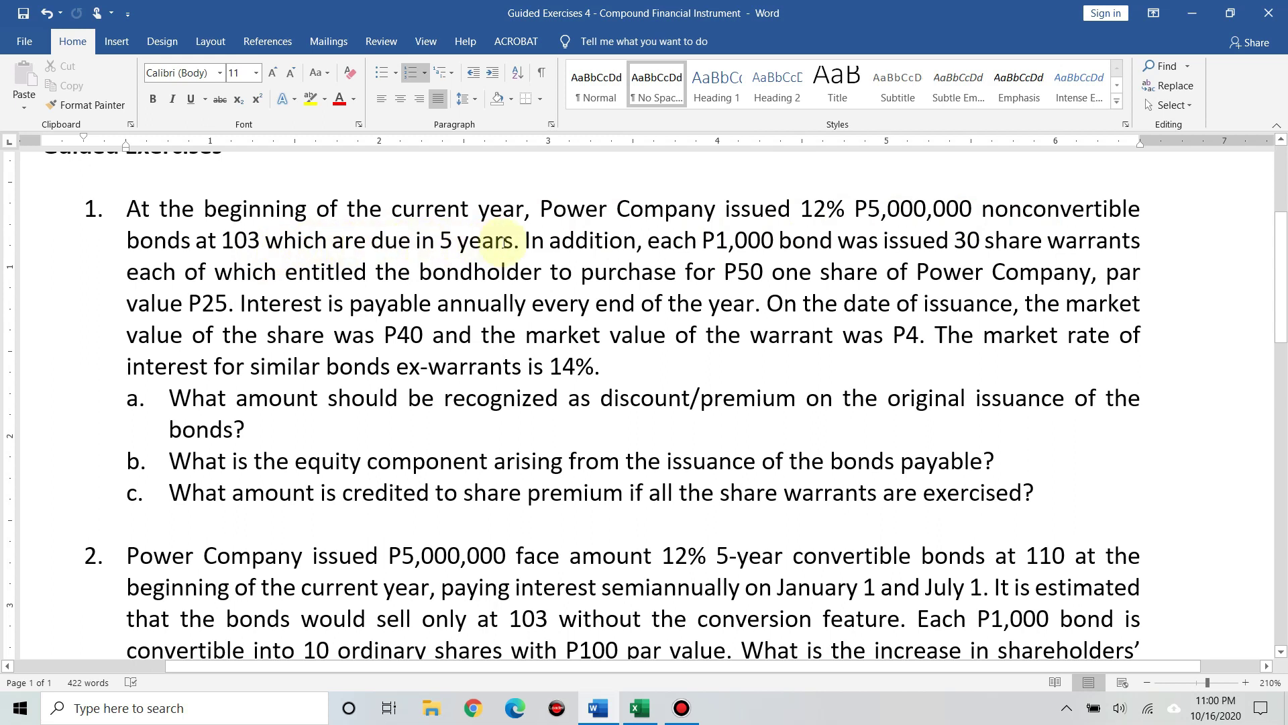
drag(551, 240, 879, 272)
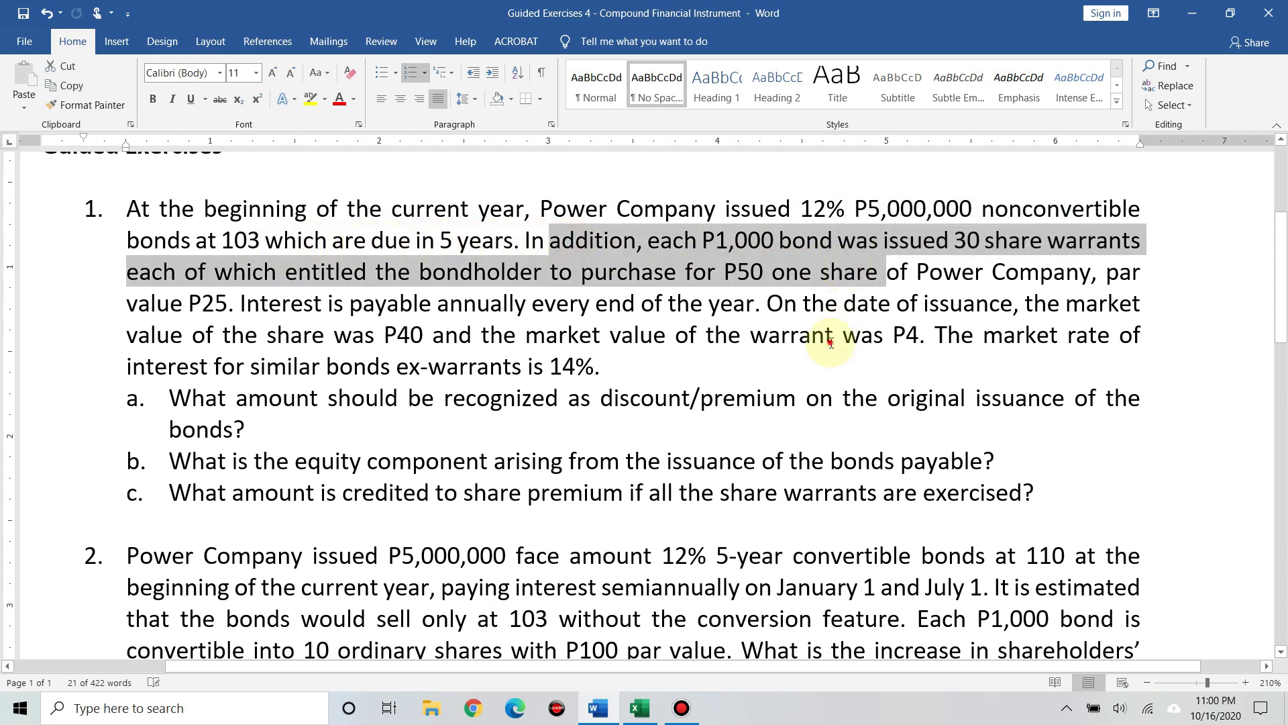
click(830, 342)
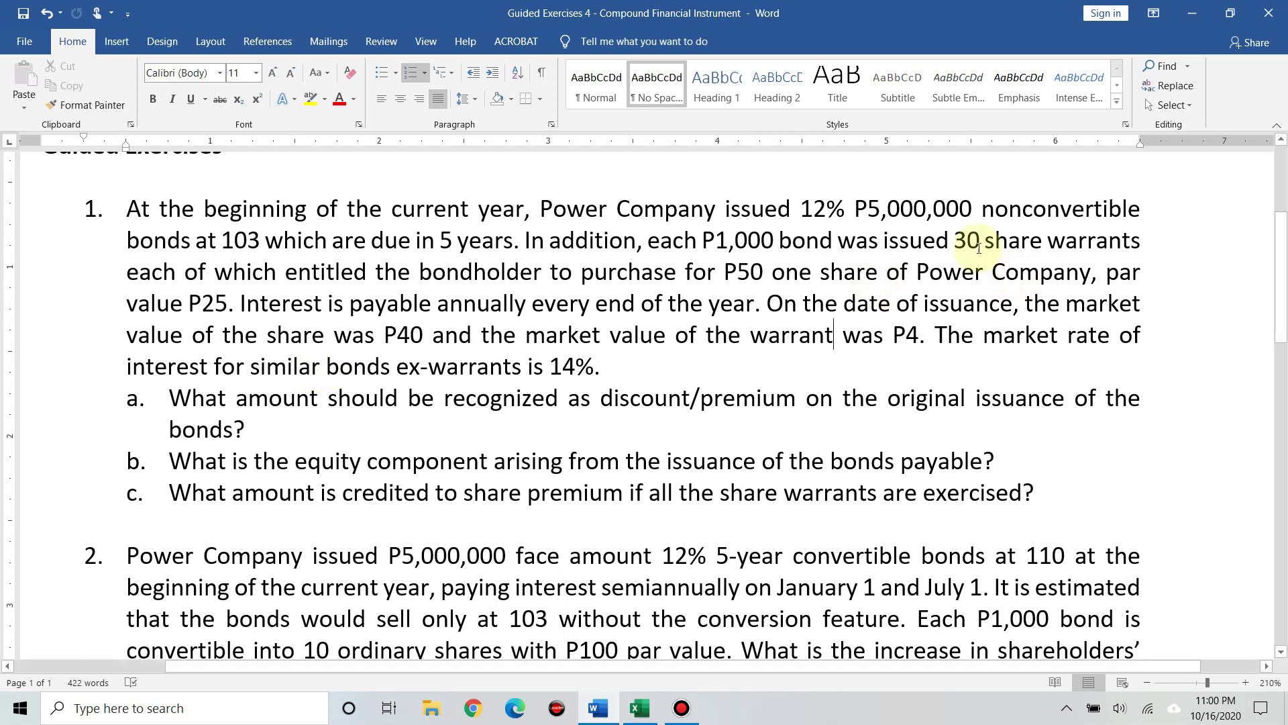
double_click(712, 234)
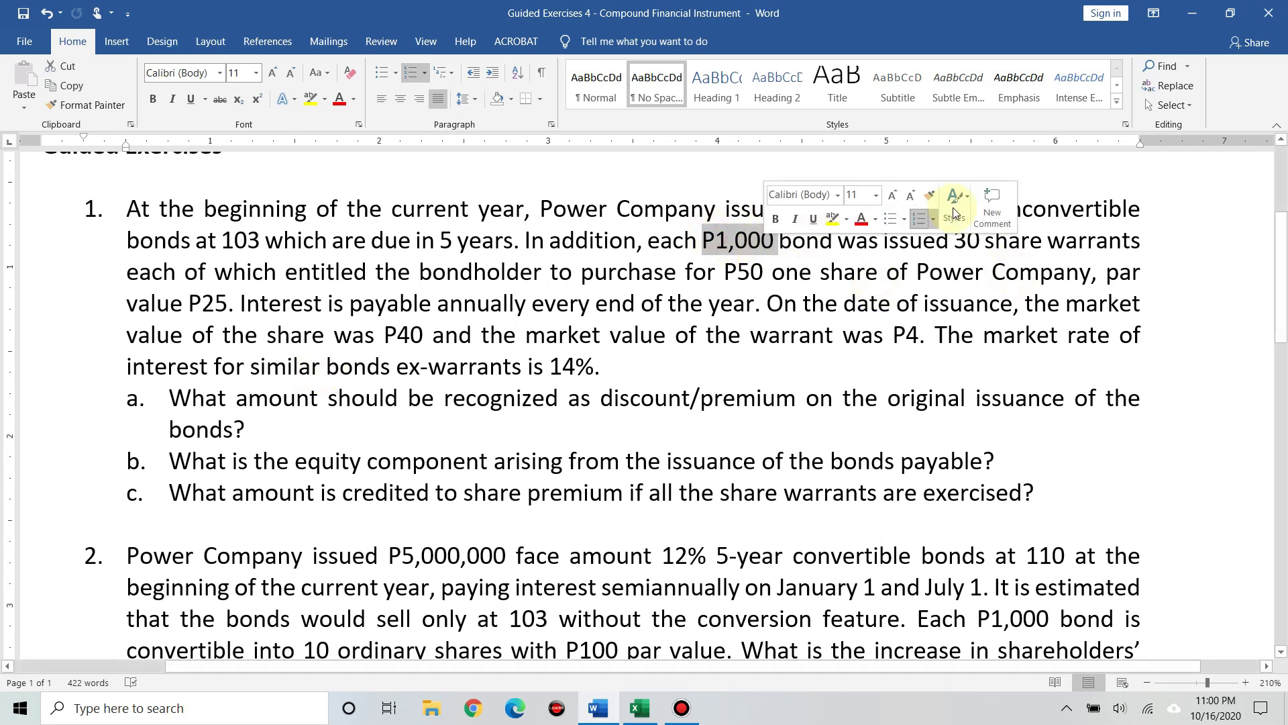
click(1142, 272)
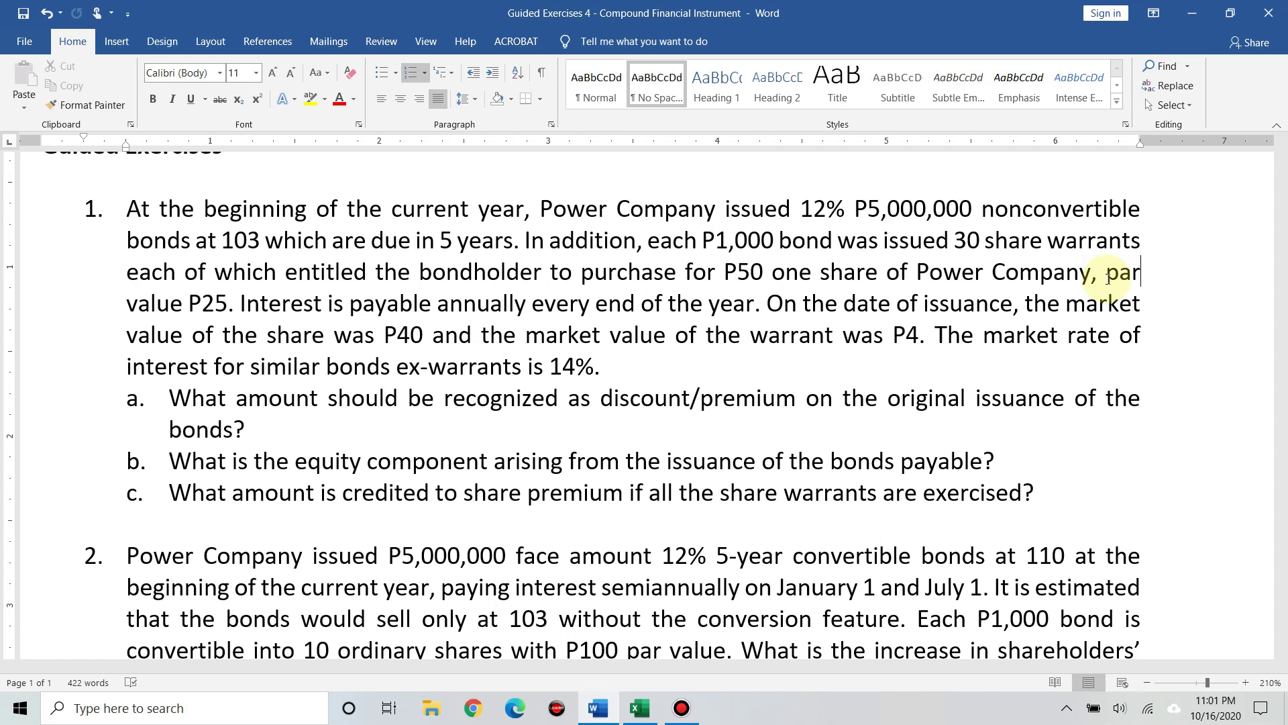
click(768, 244)
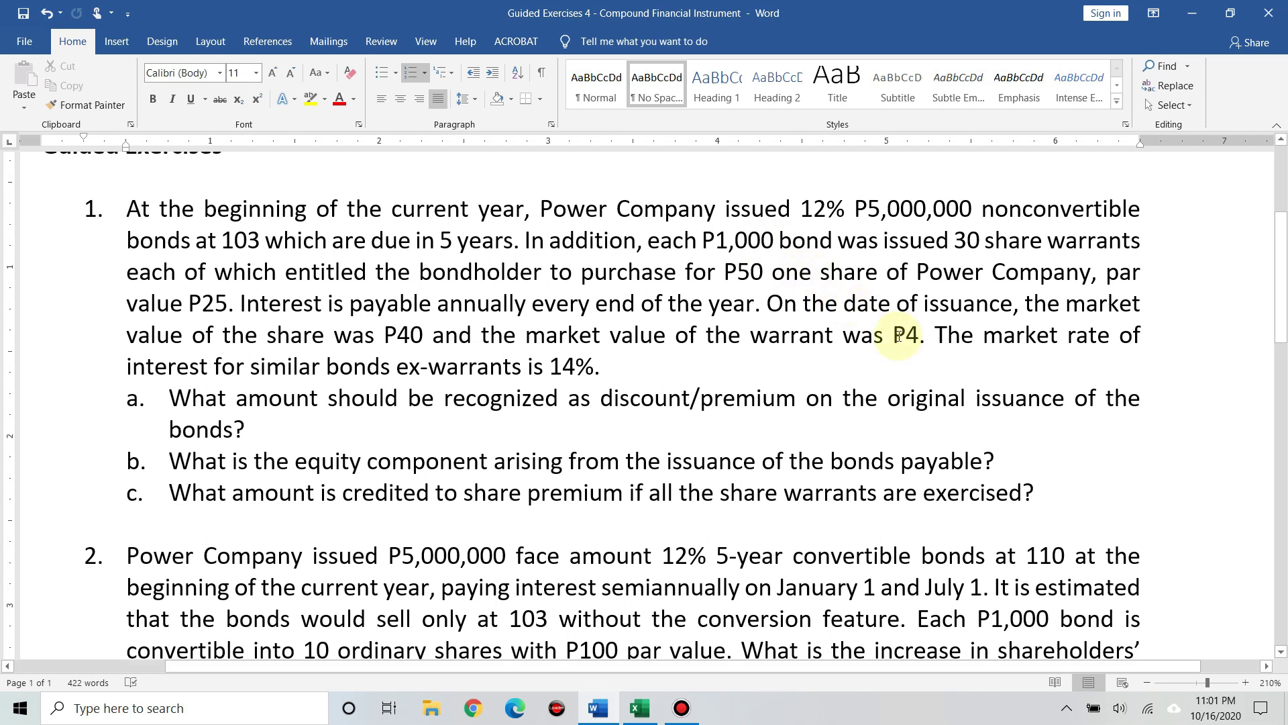
Highlight requirement a on the discount or premium, then return to the Excel workbook.
key(alt+Tab)
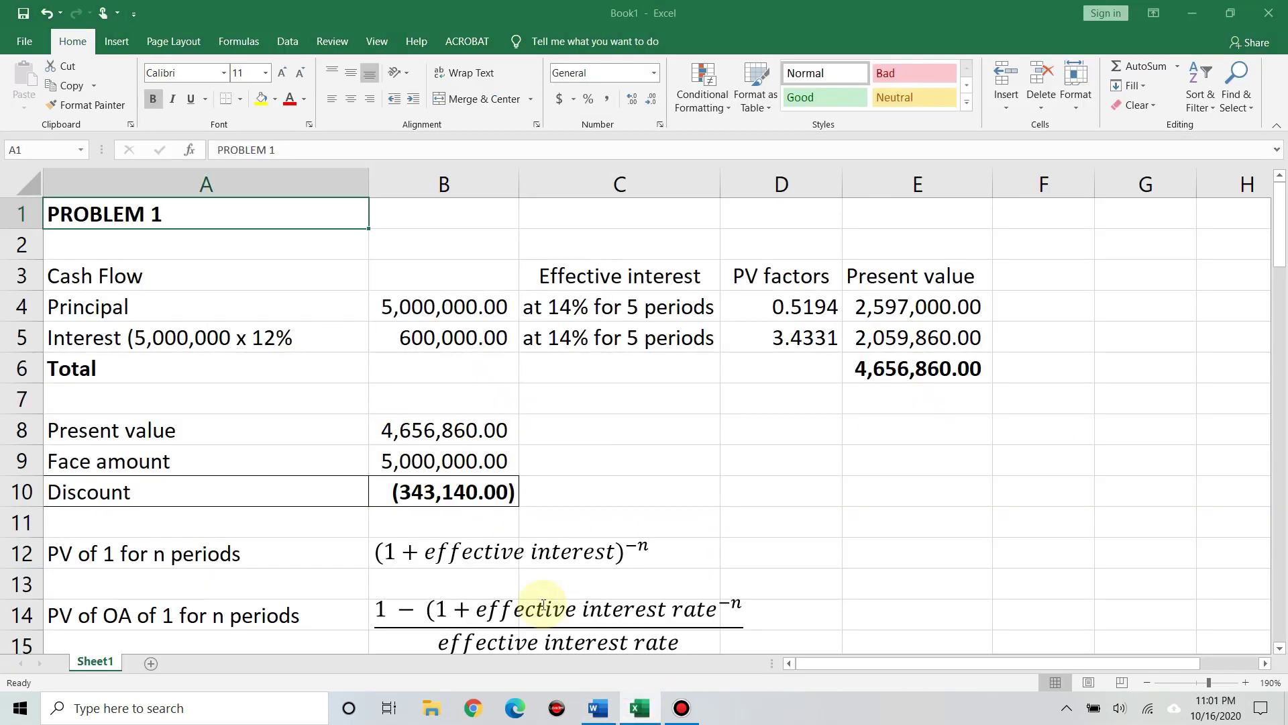
click(598, 708)
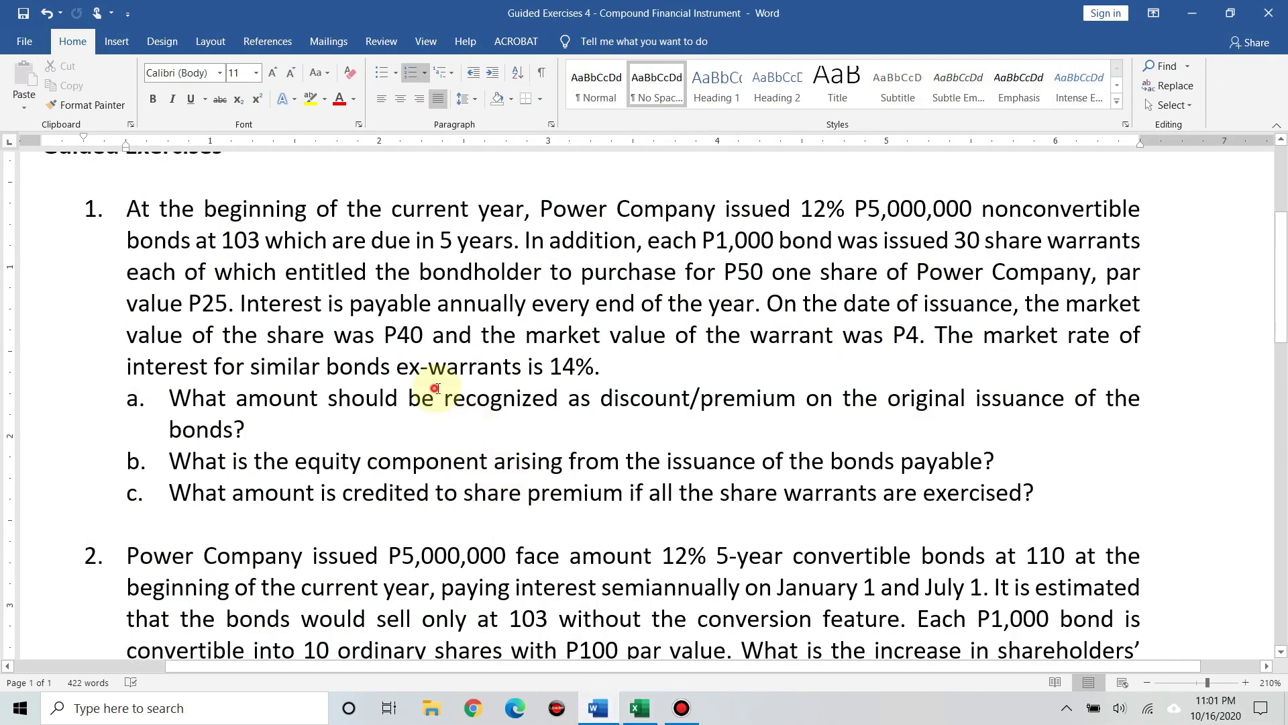
drag(435, 396, 538, 423)
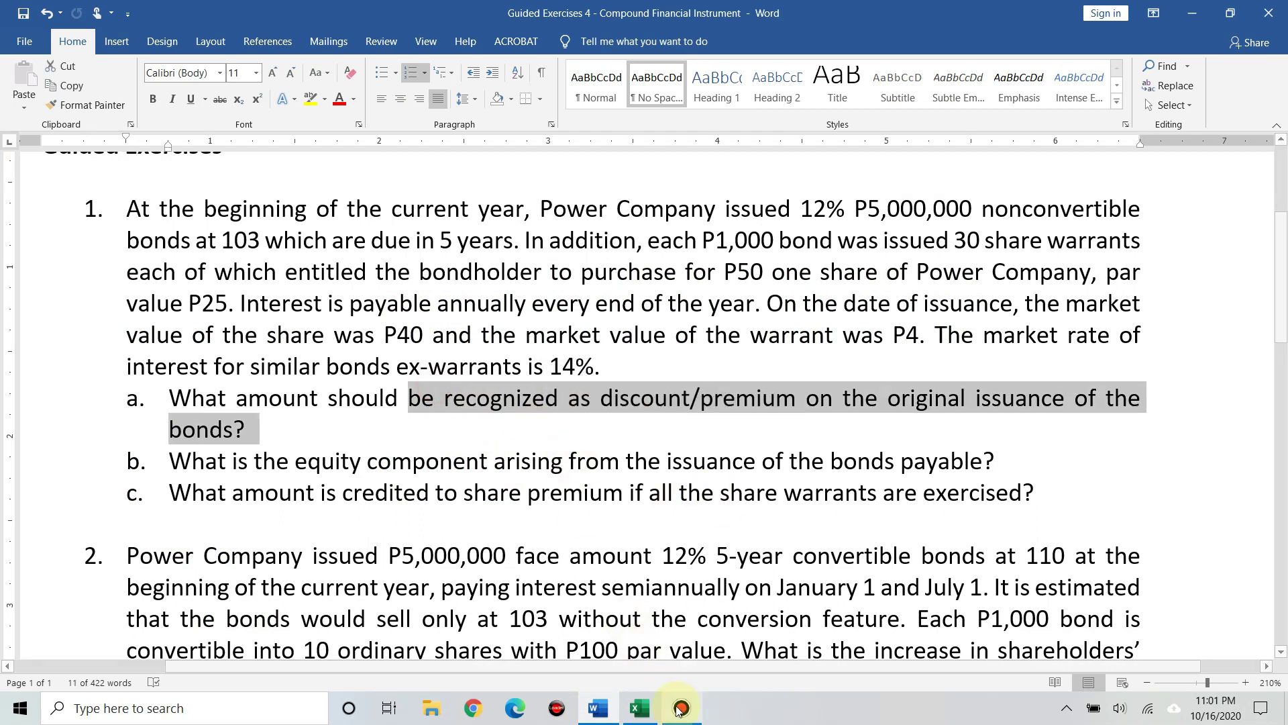
mouse_move(653, 711)
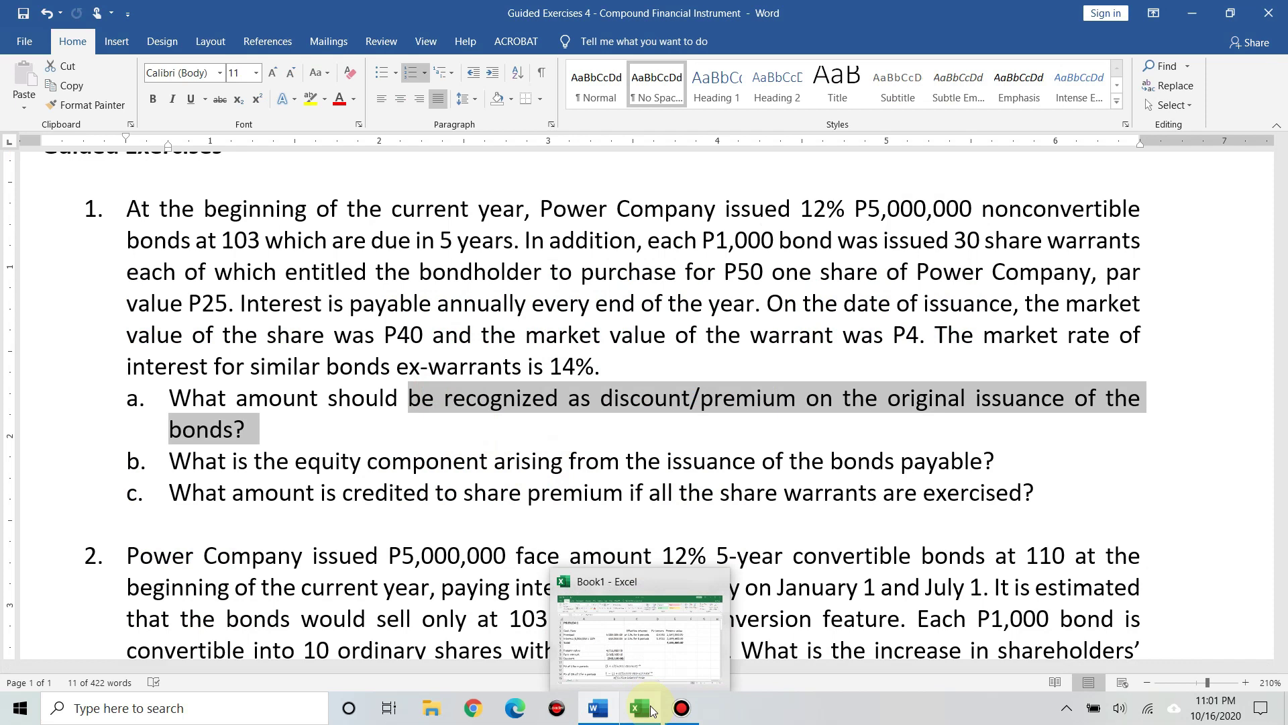
click(641, 708)
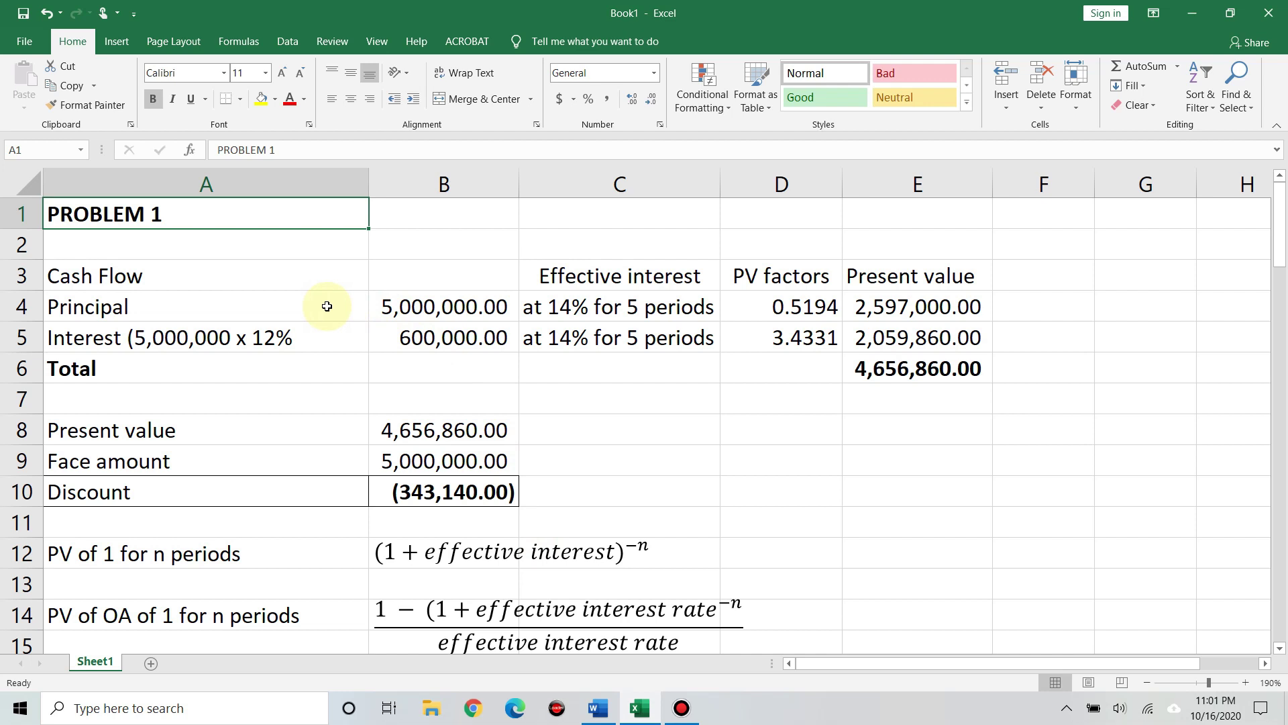
Review the Principal and Interest labels and amounts in A4:B5 of Problem 1.
click(239, 274)
click(204, 304)
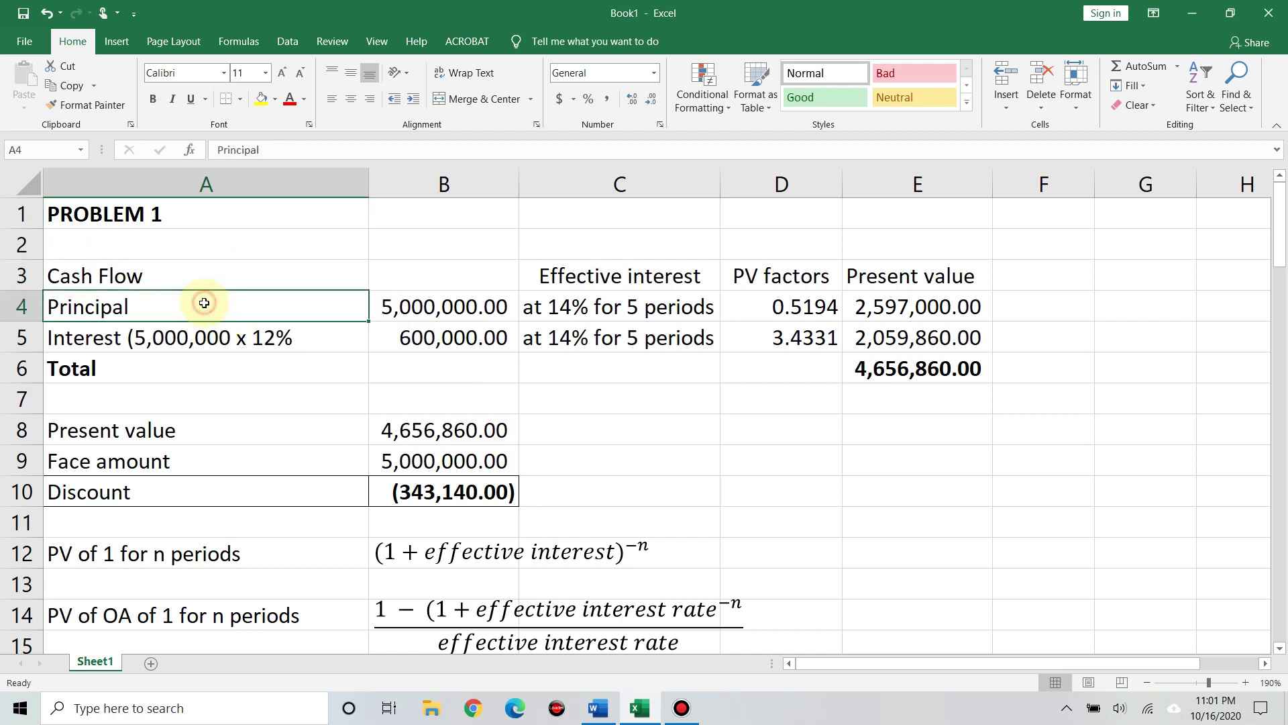
drag(204, 304, 216, 337)
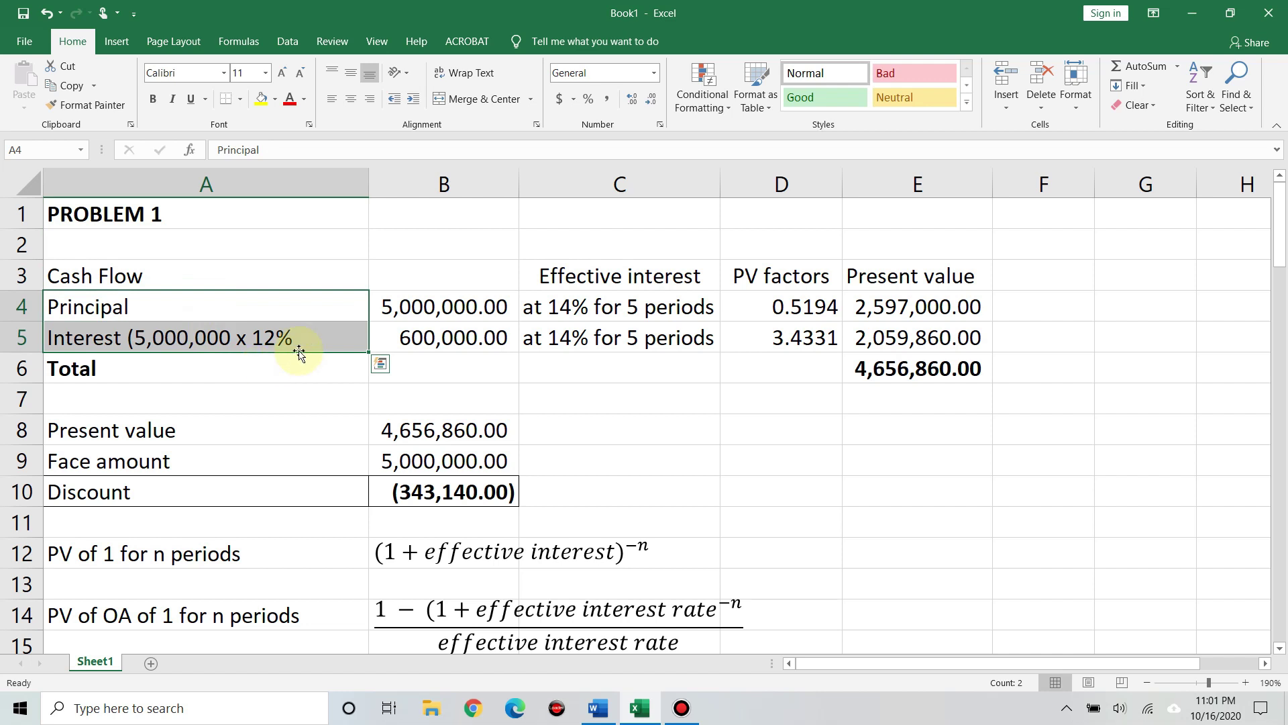
click(394, 306)
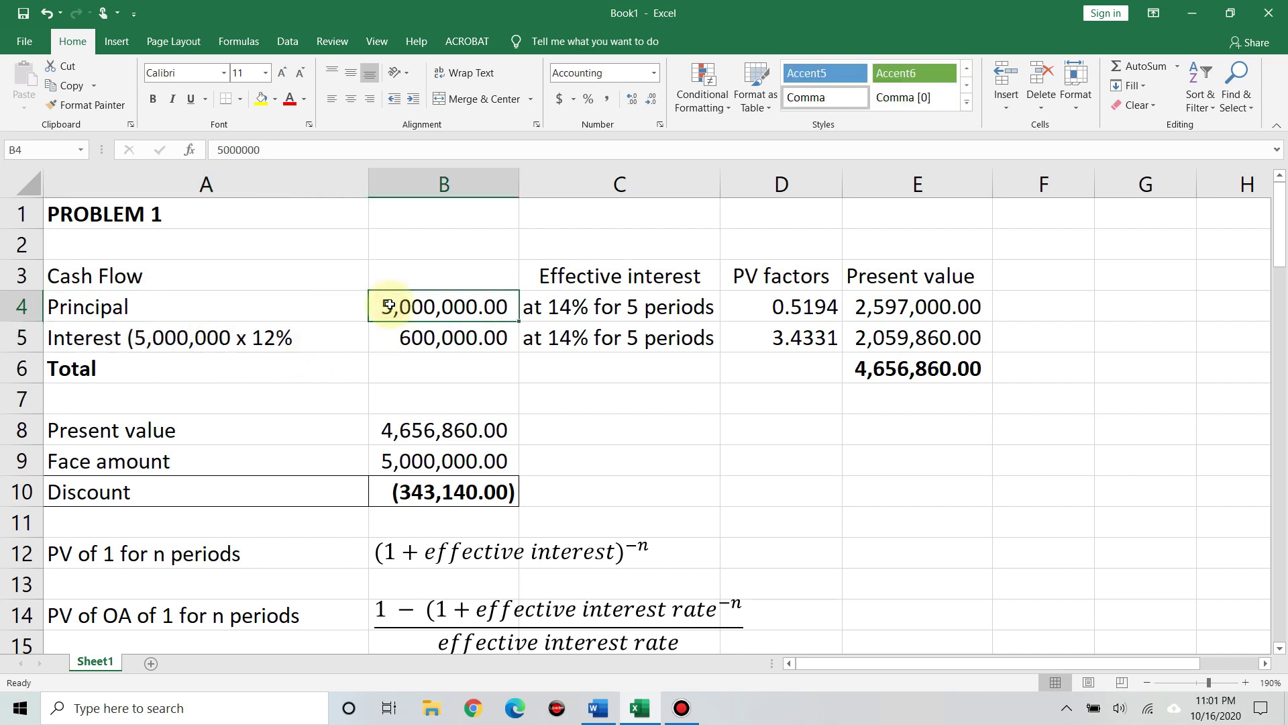
click(413, 339)
click(289, 343)
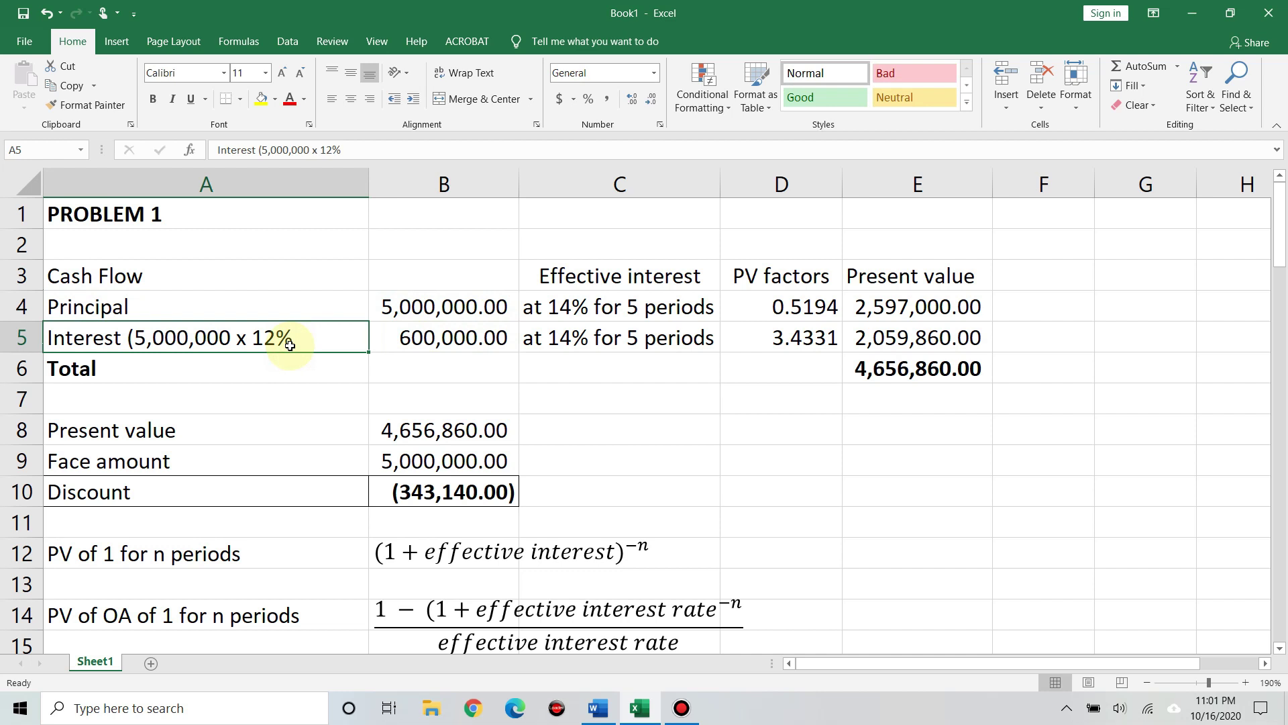
click(607, 717)
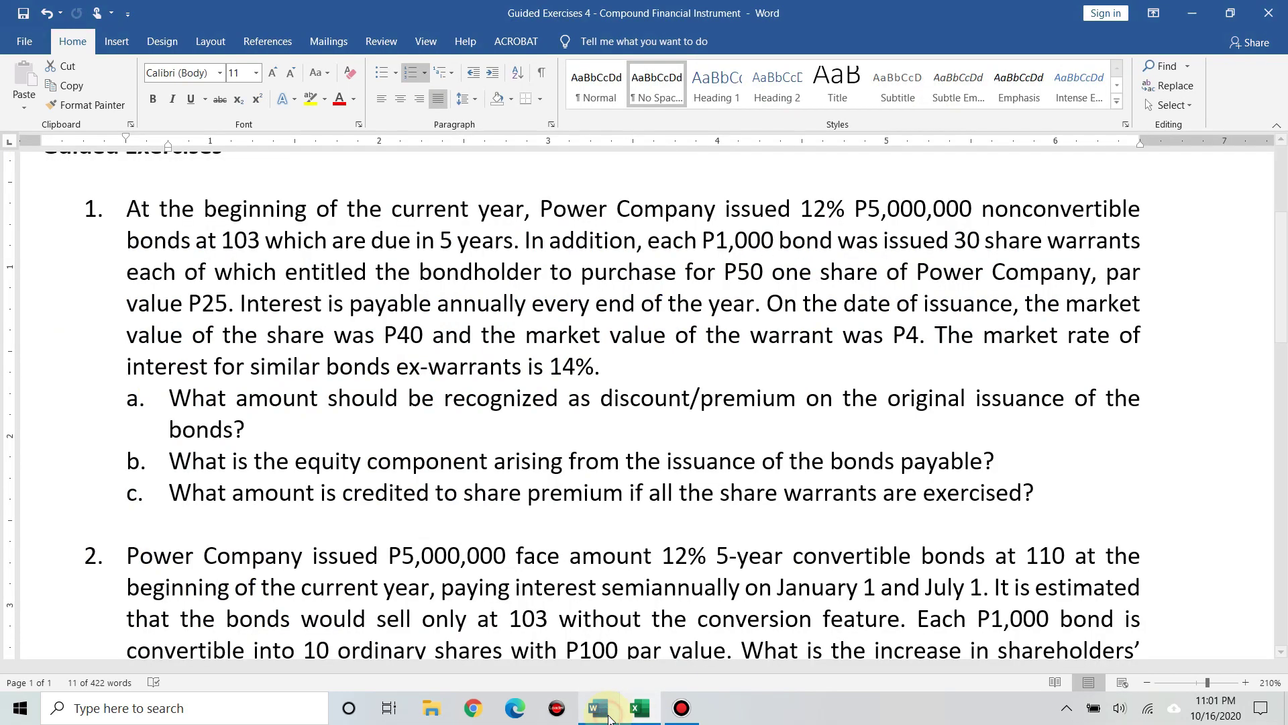
click(607, 716)
Check the interest formula in B5 and the effective interest rates in C4:C5.
click(429, 330)
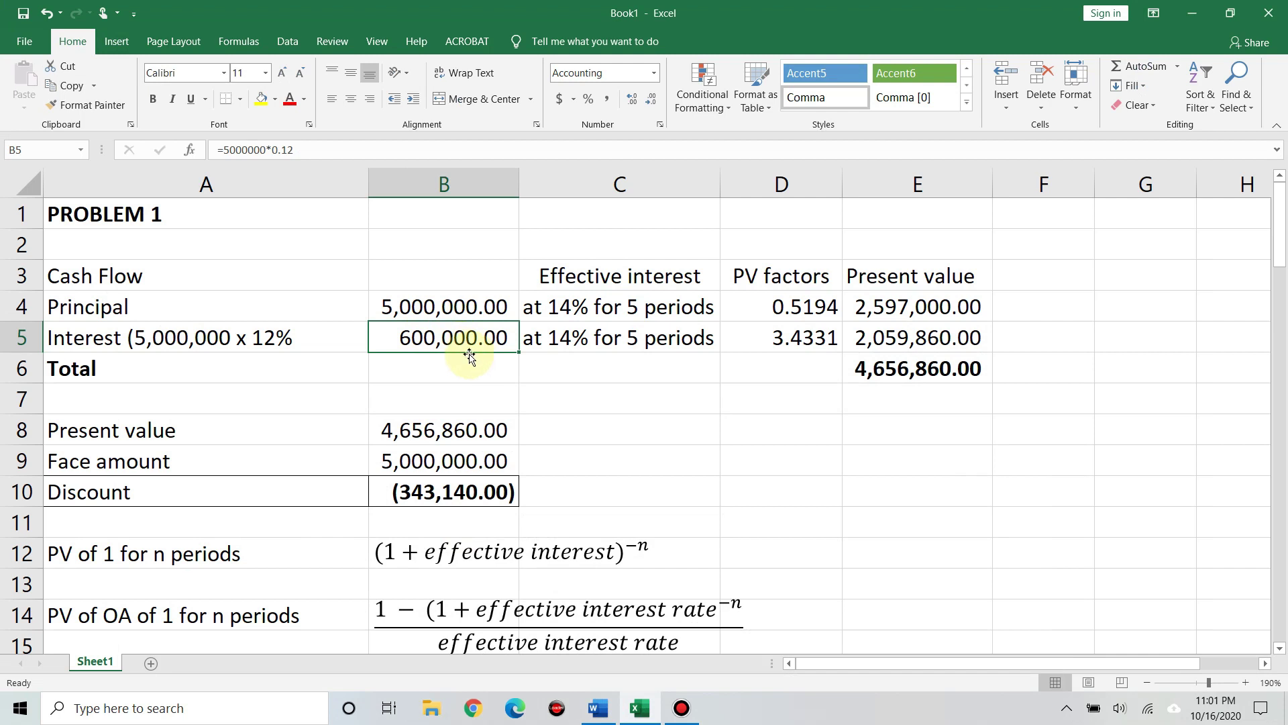
drag(569, 306, 575, 334)
drag(565, 289, 568, 329)
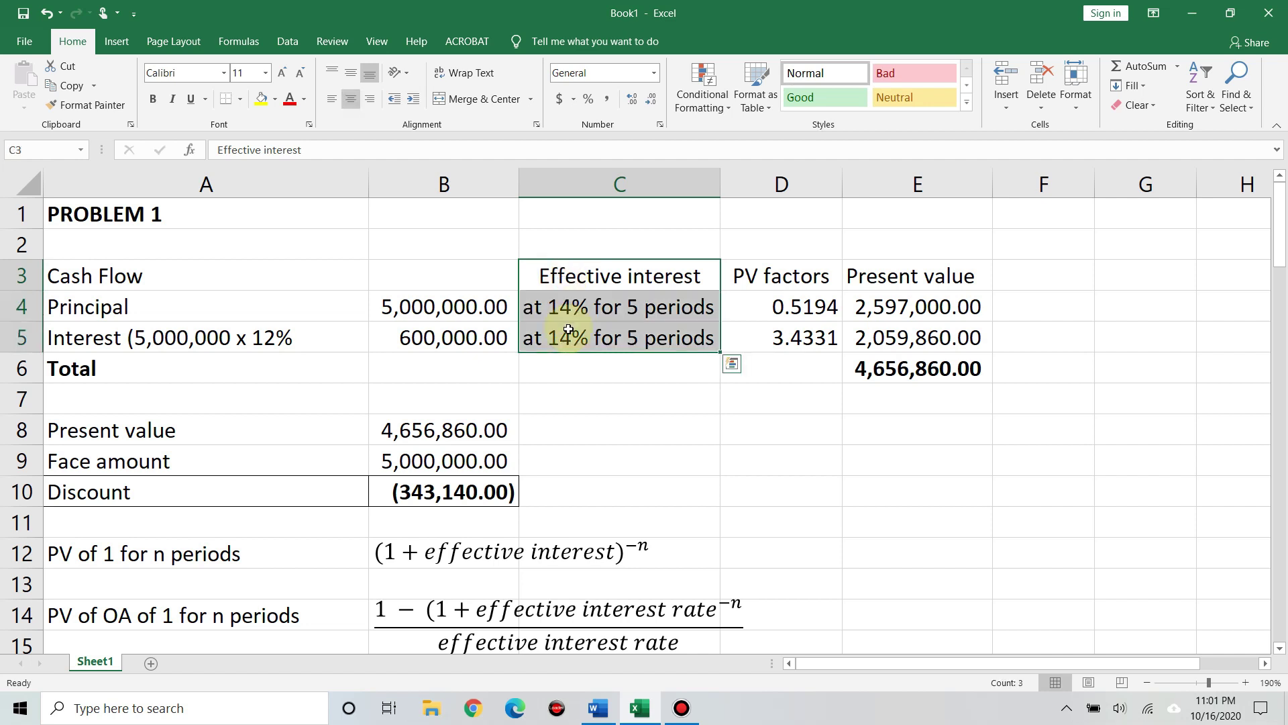
click(570, 362)
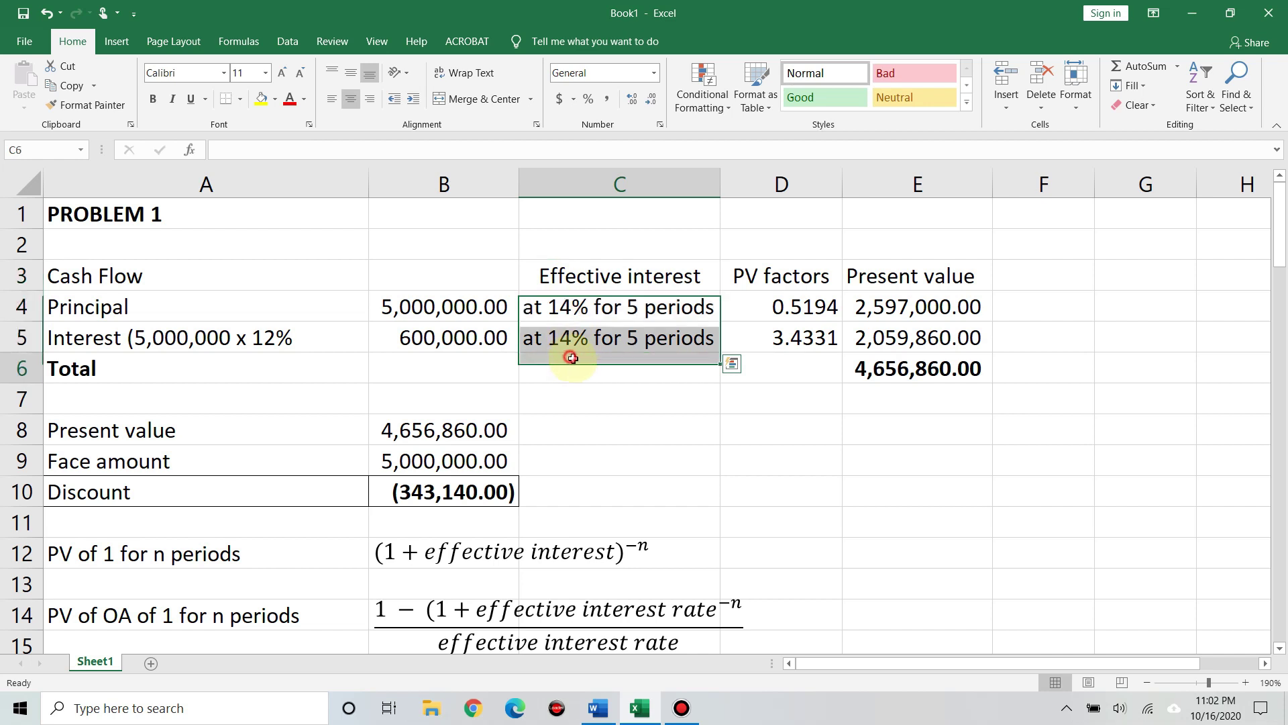
drag(570, 305, 576, 336)
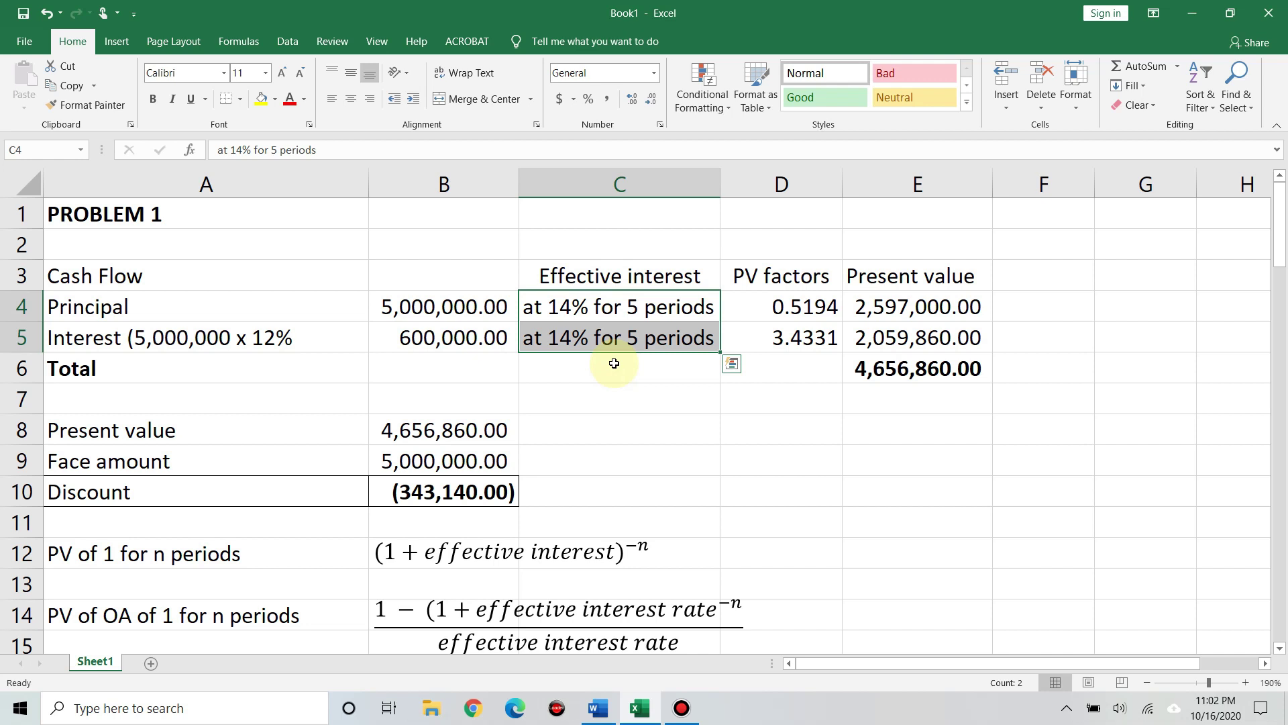
click(585, 303)
click(610, 337)
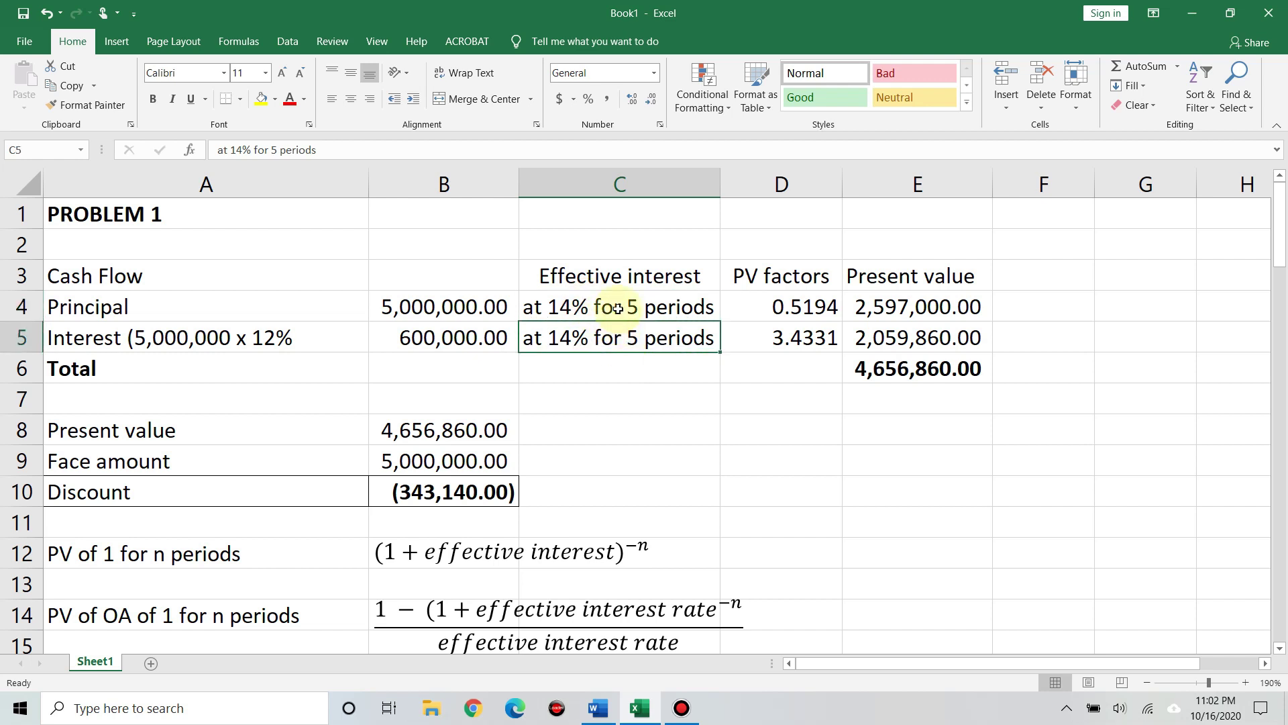
click(618, 307)
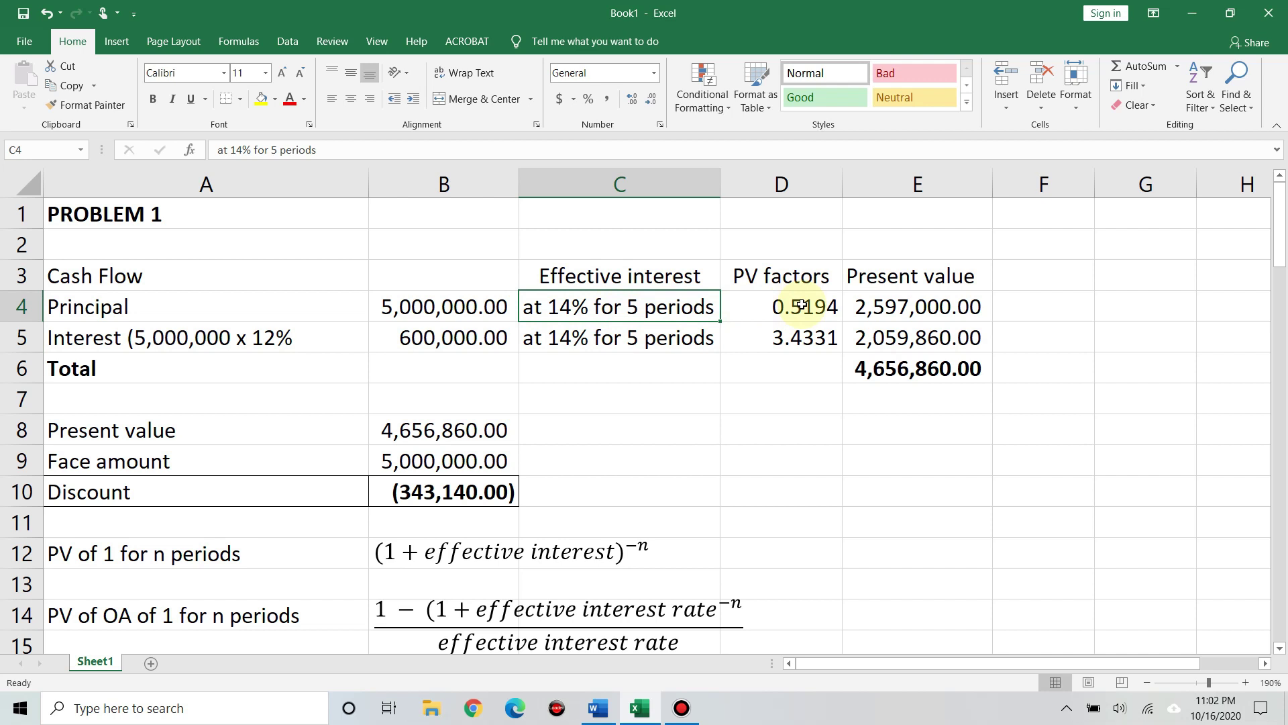
Review the PV factors 0.5194 and 3.4331, then select the PV of 1 equation below.
drag(802, 304, 809, 337)
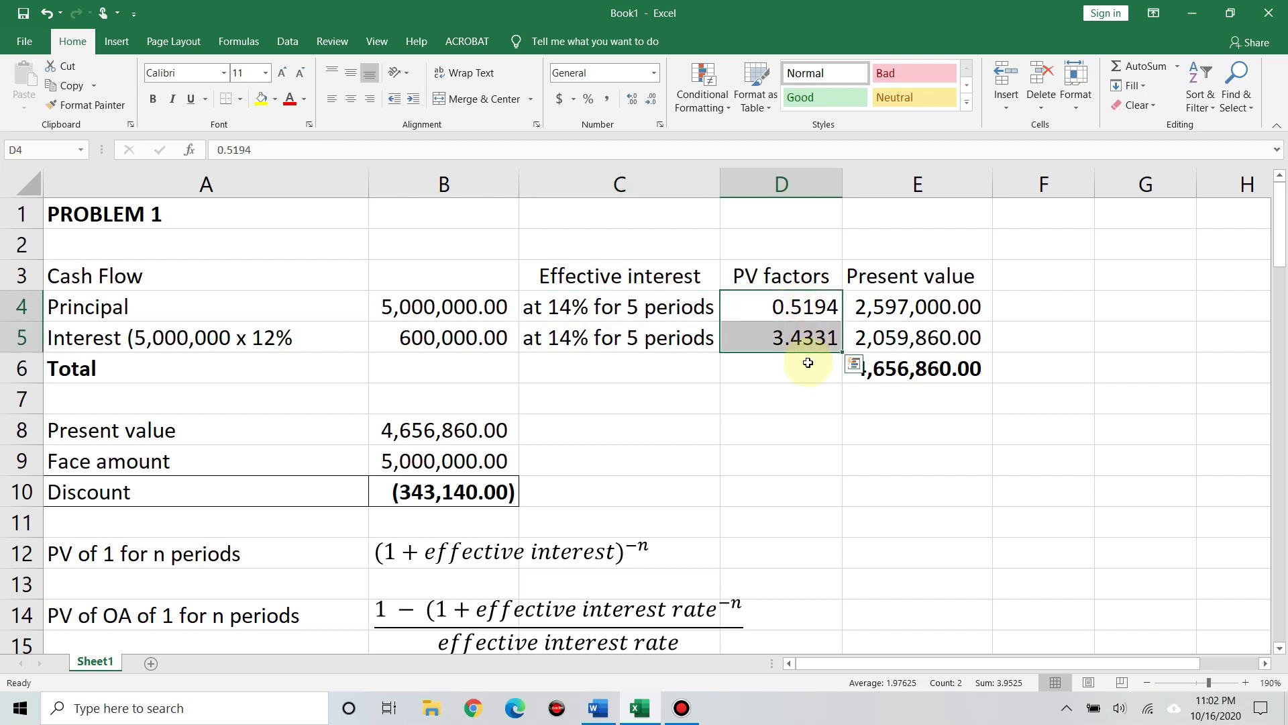
click(771, 308)
scroll(389, 422, down, 1)
click(225, 460)
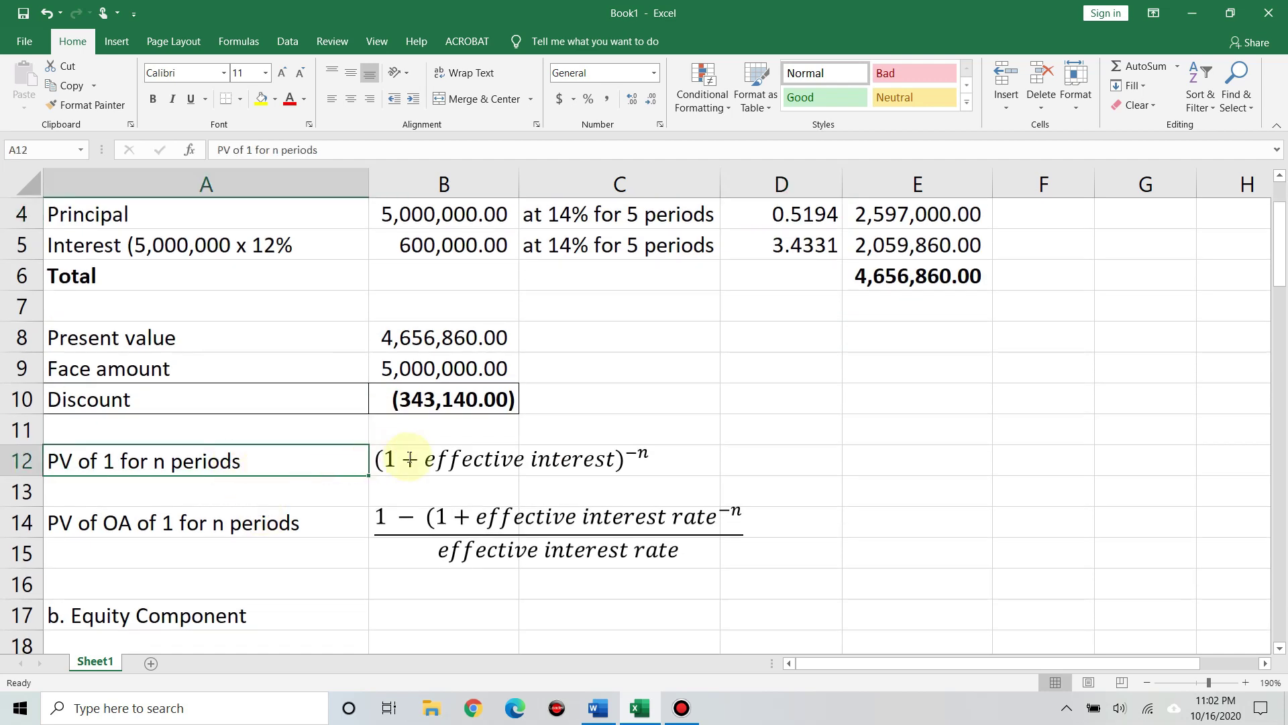
click(413, 460)
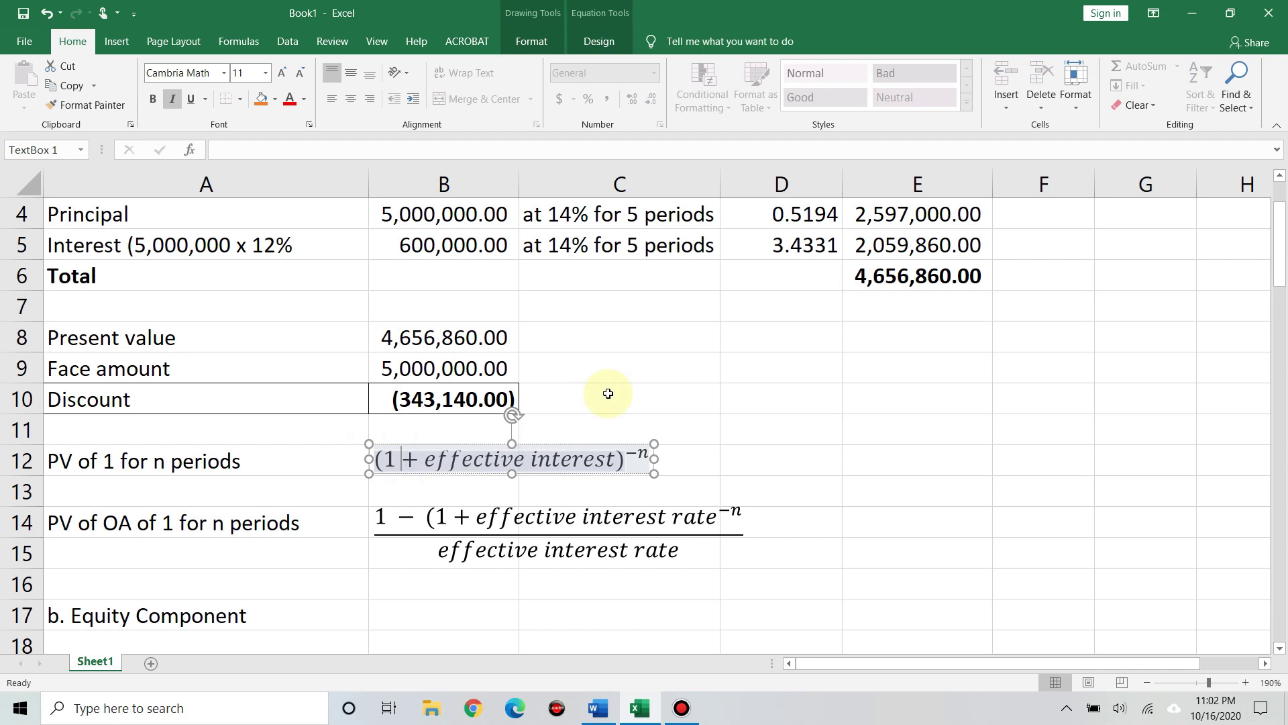
Add a percent sign after 'effective interest' in the PV of 1 equation.
click(623, 454)
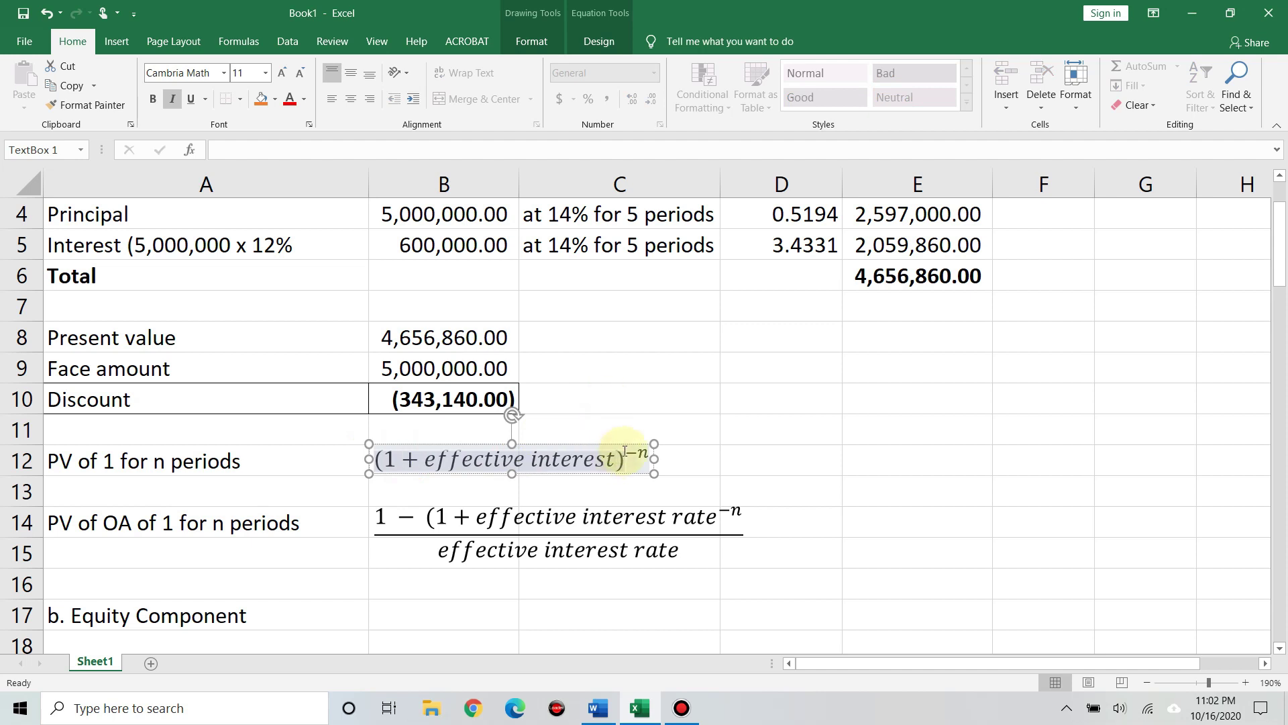
text(%)
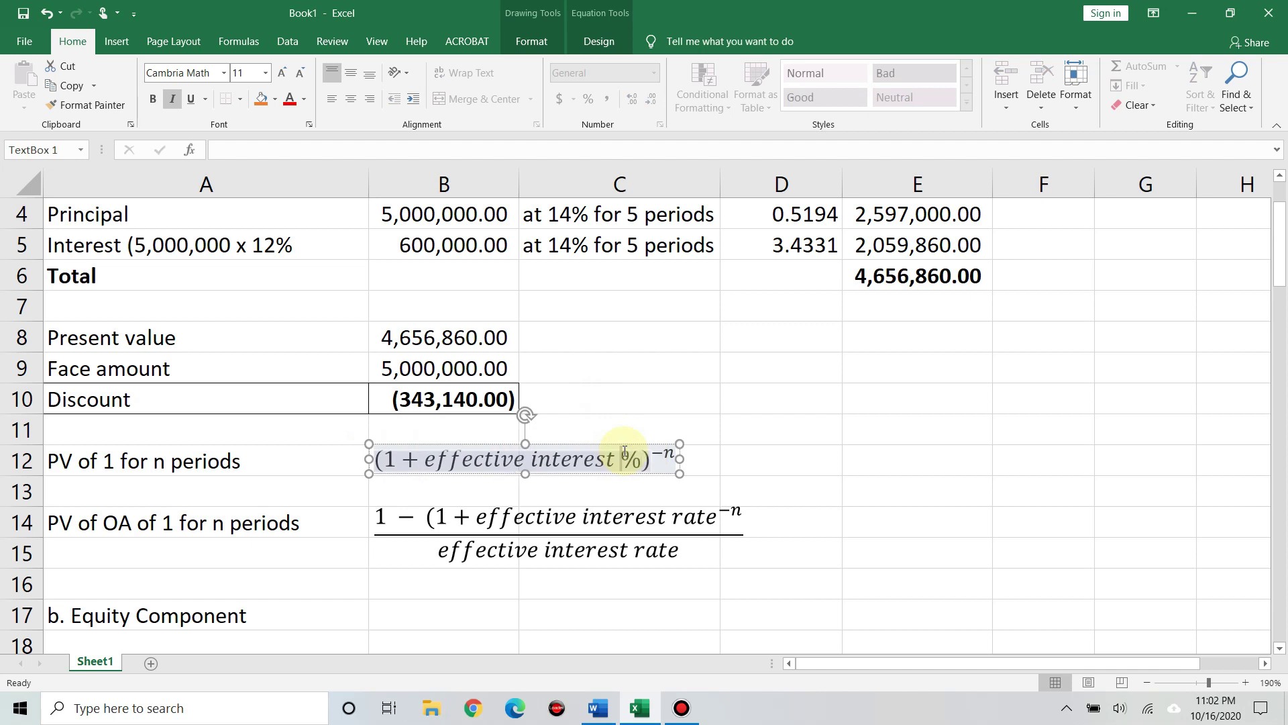
scroll(696, 420, up, 1)
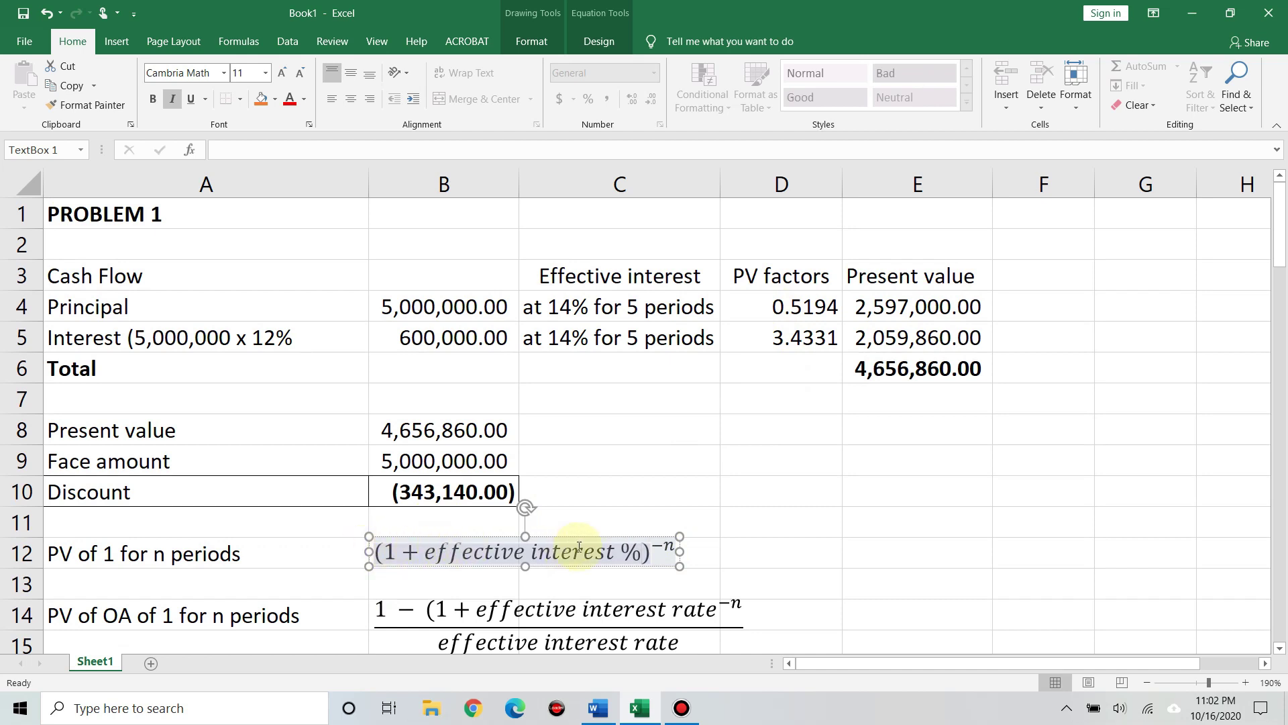
Trace the principal's present value formula in E4 from the amount in B4 and factor in D4.
click(830, 303)
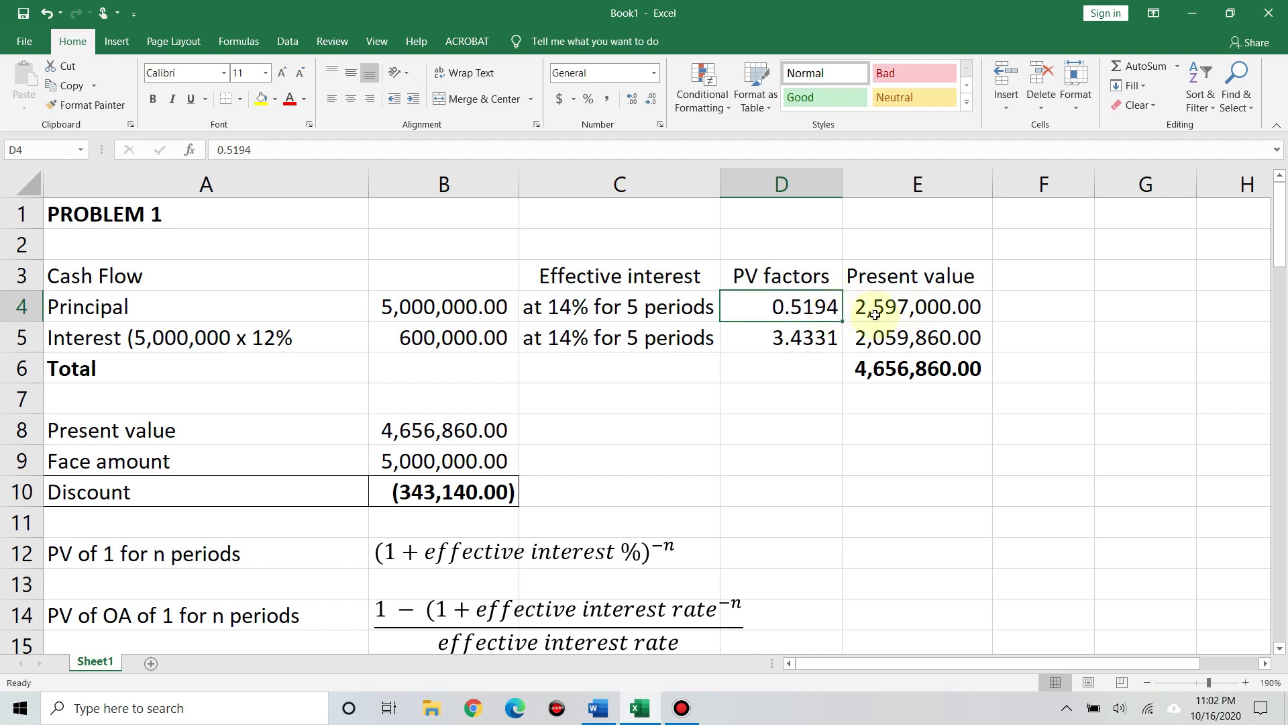
click(446, 306)
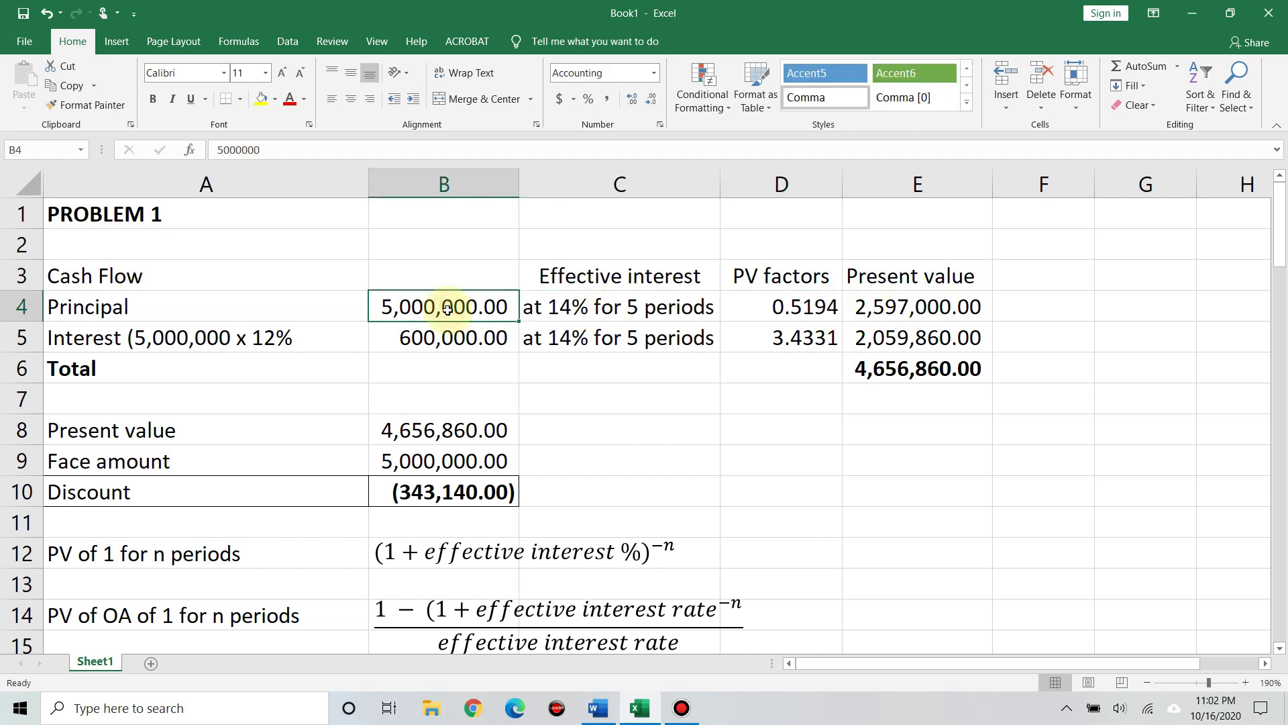
click(798, 314)
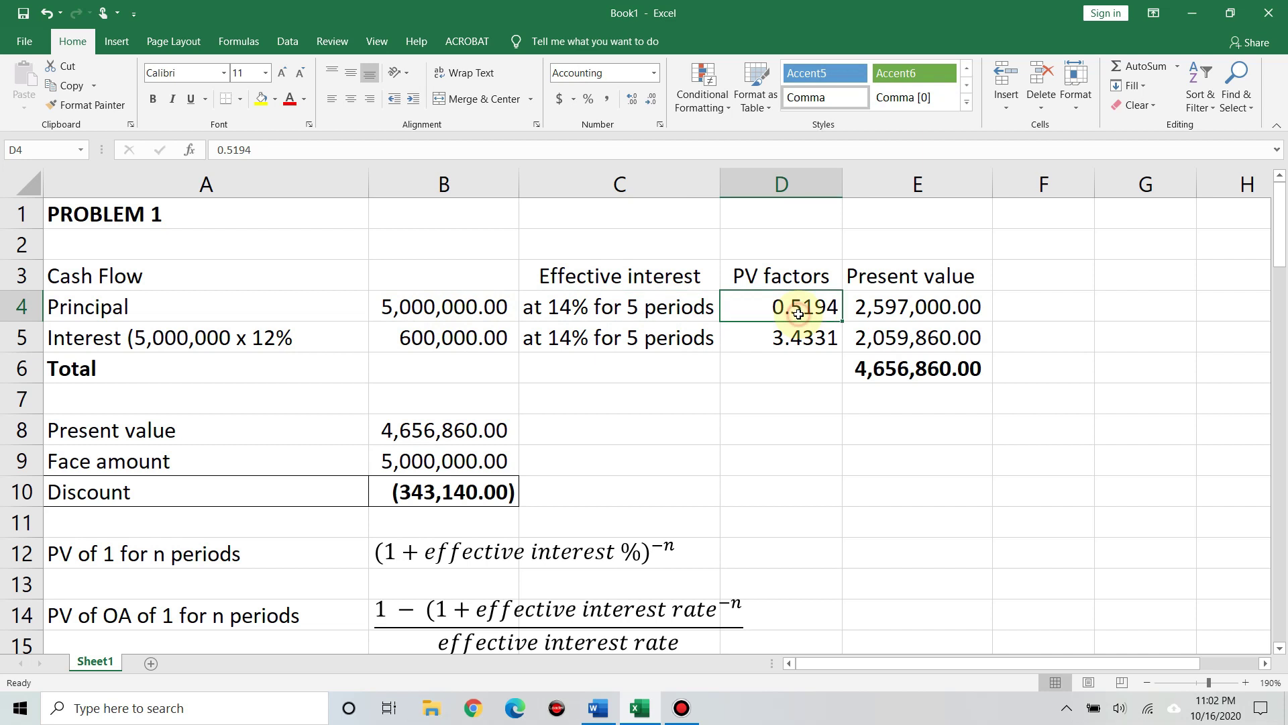
click(876, 310)
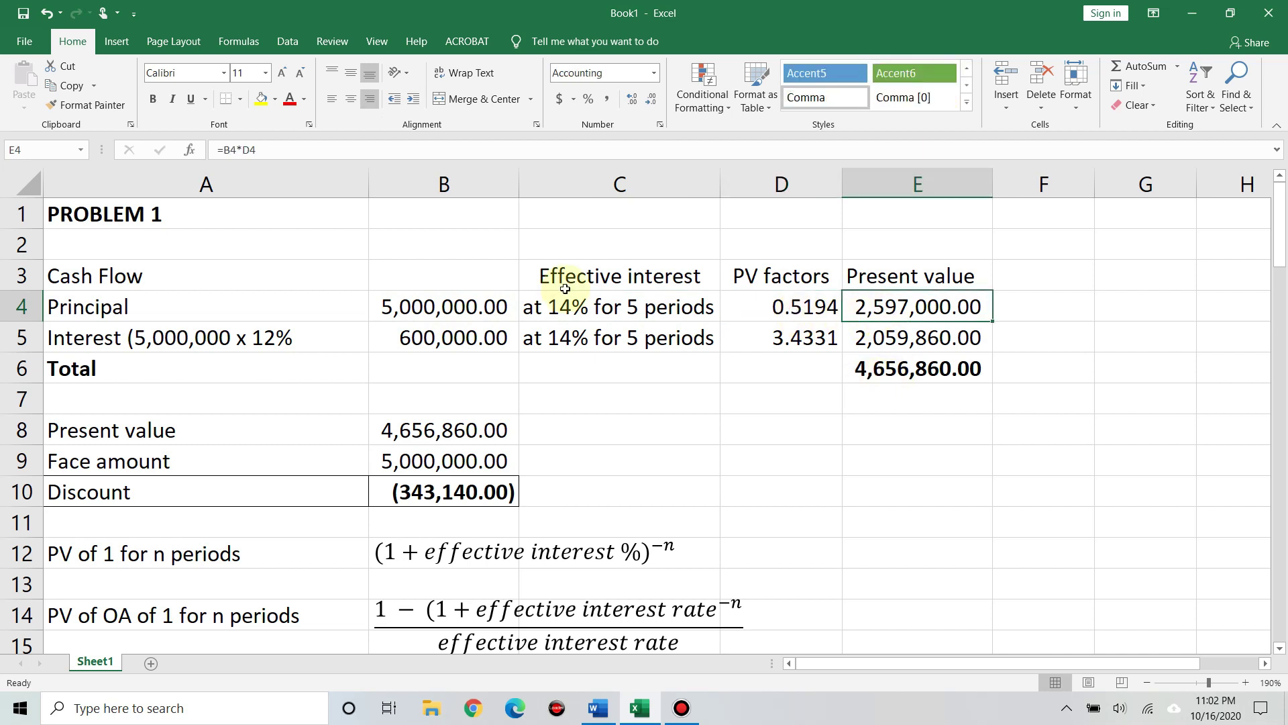
click(274, 154)
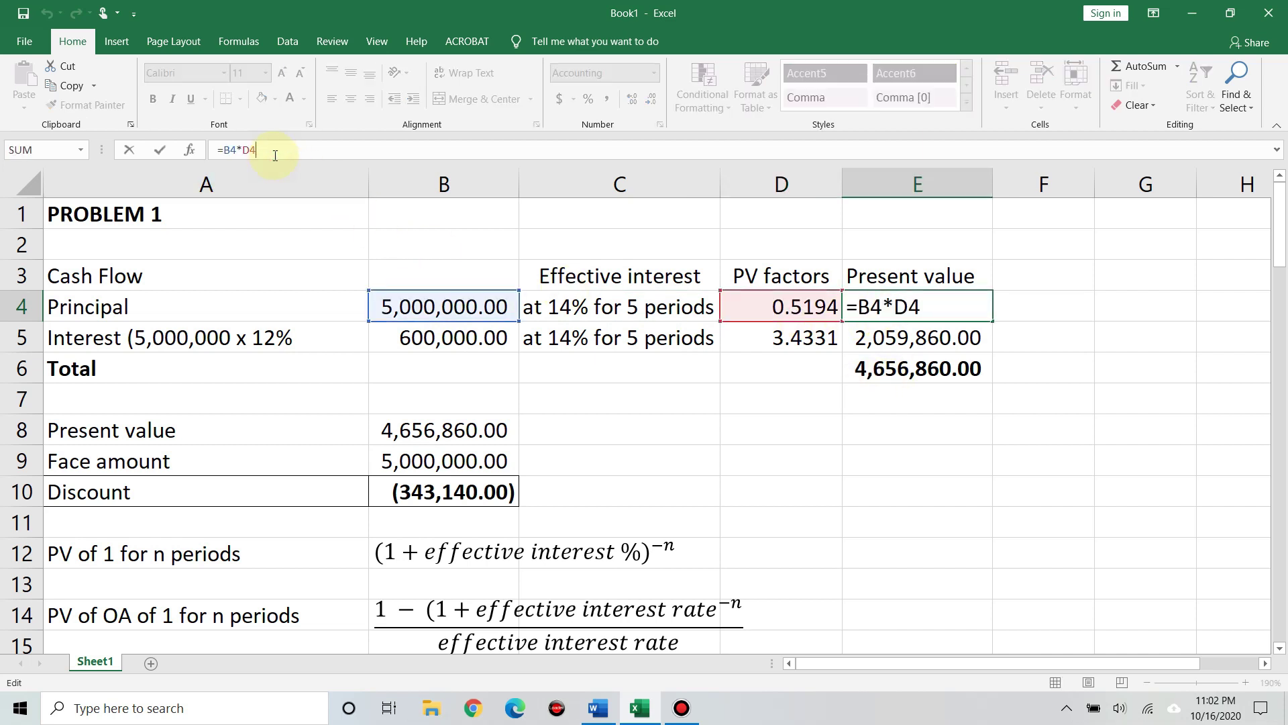
key(Return)
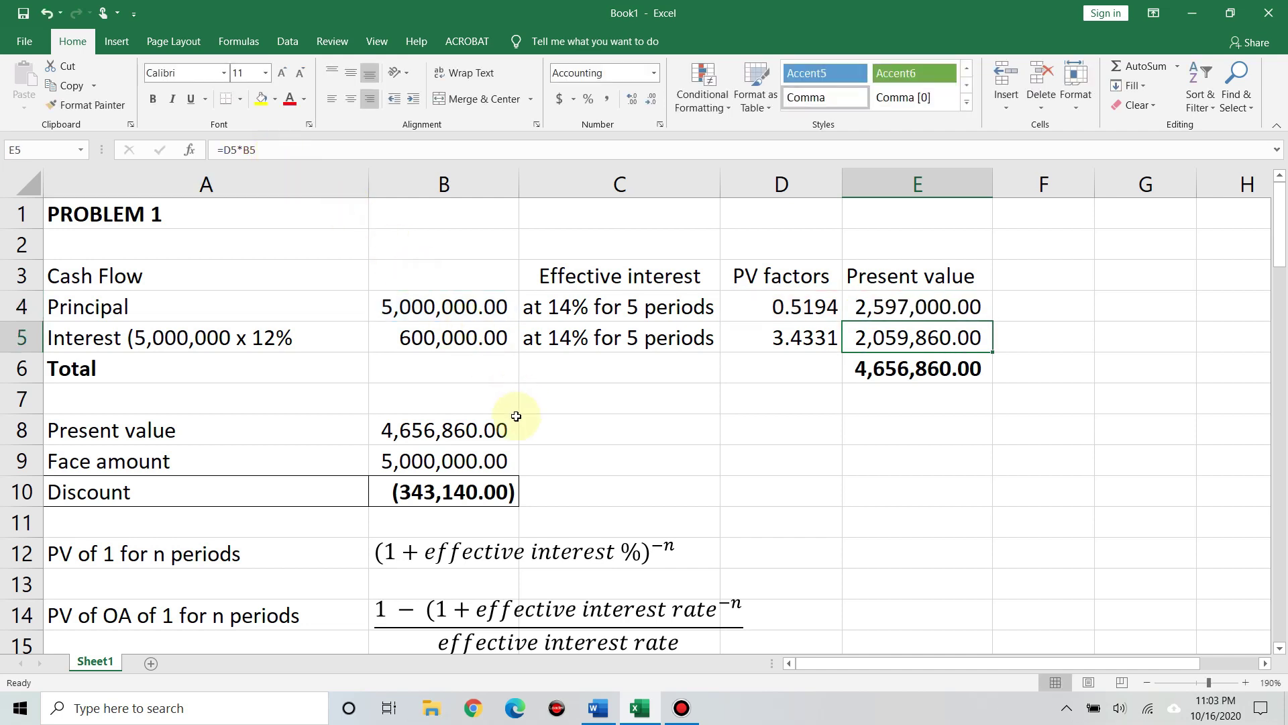
Check the interest amount and PV factor in B5 and D5, then open the PV of OA equation.
click(414, 341)
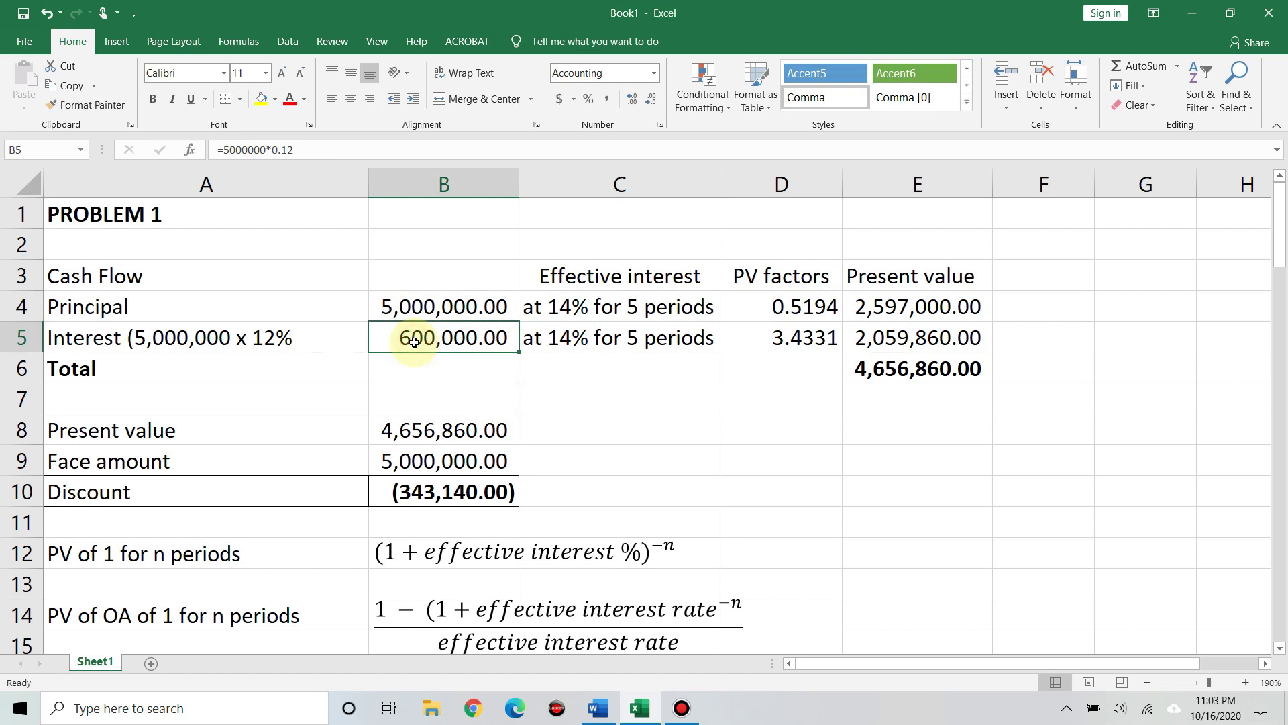
click(797, 341)
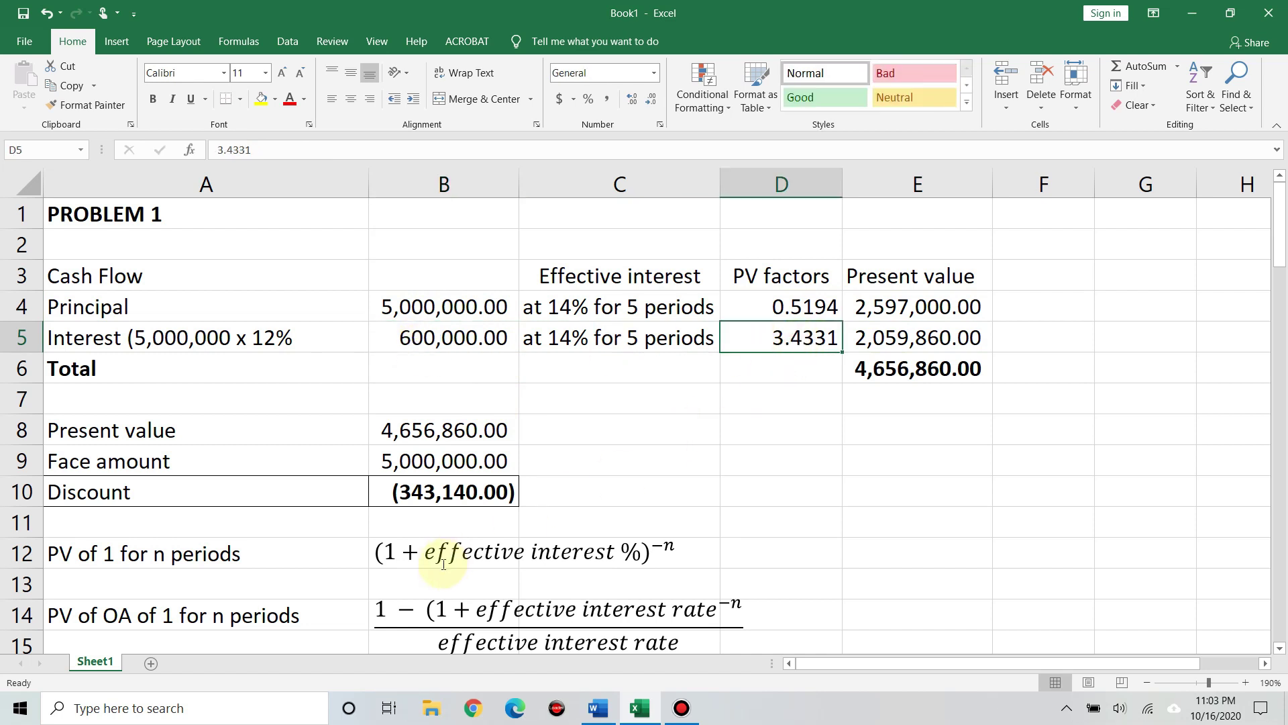
scroll(443, 563, down, 1)
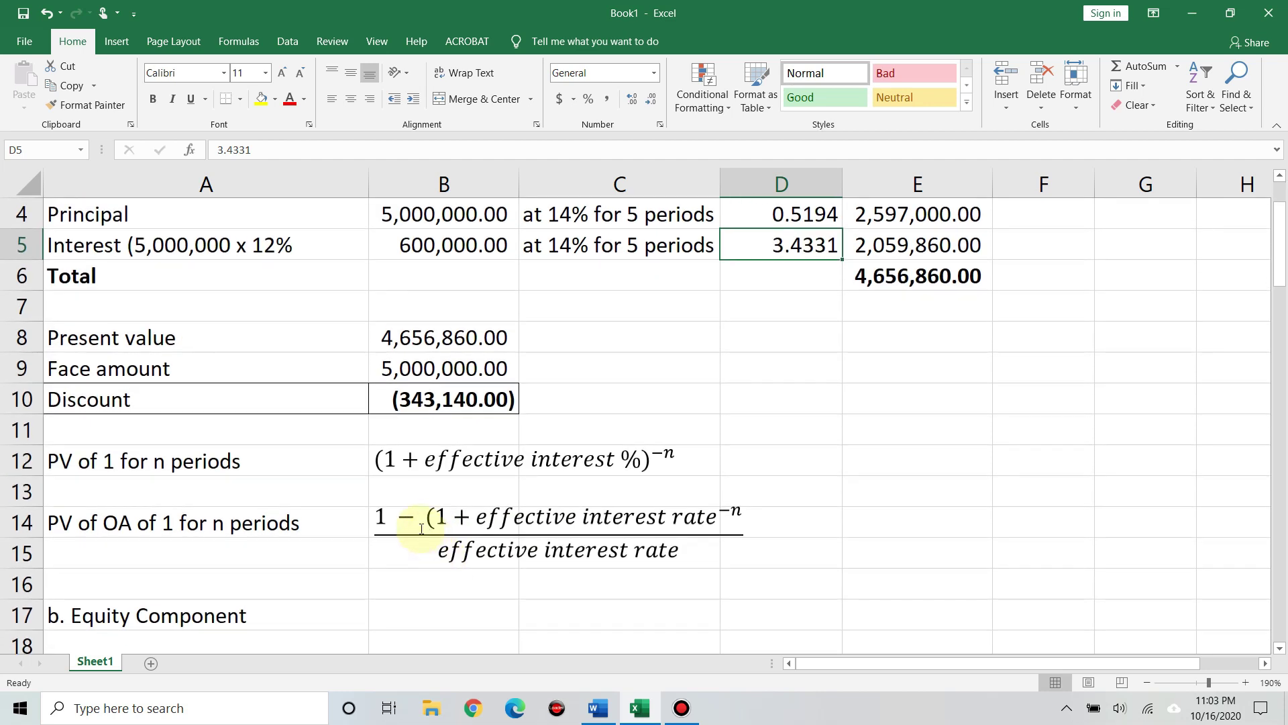
click(425, 530)
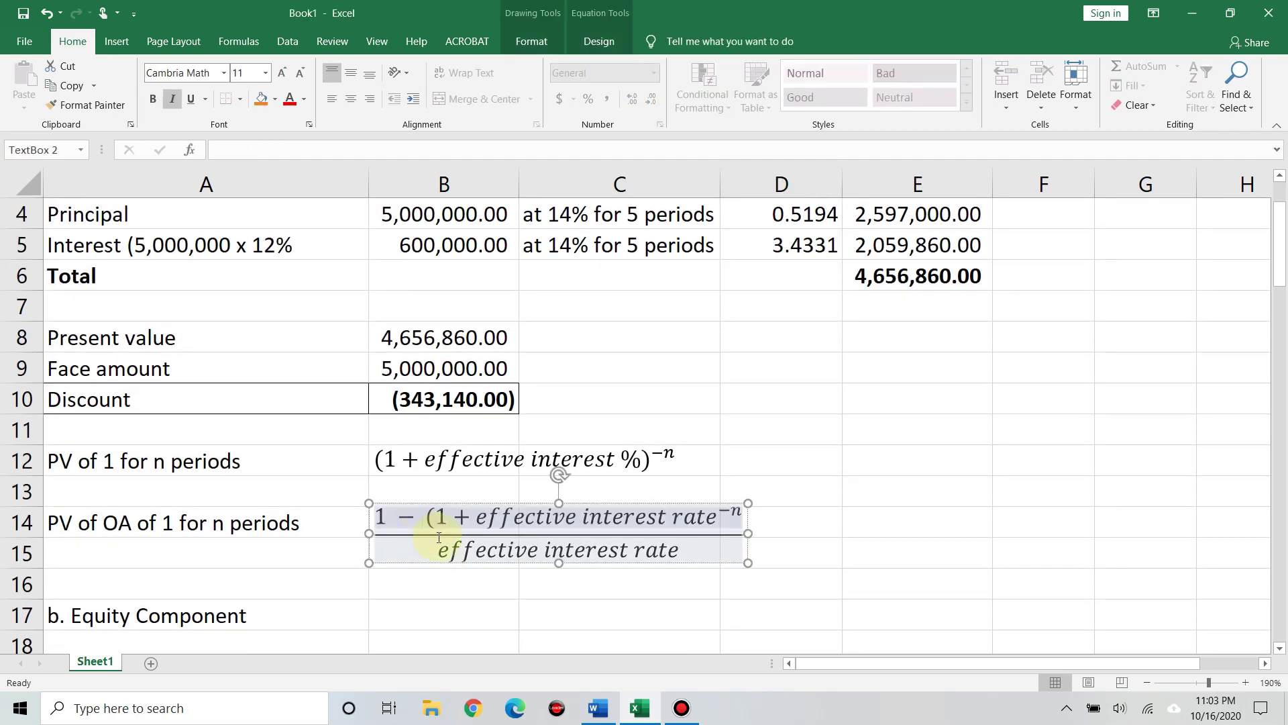
Add the closing bracket to the (1 + effective interest rate) term in the PV of OA numerator.
shift+click(719, 520)
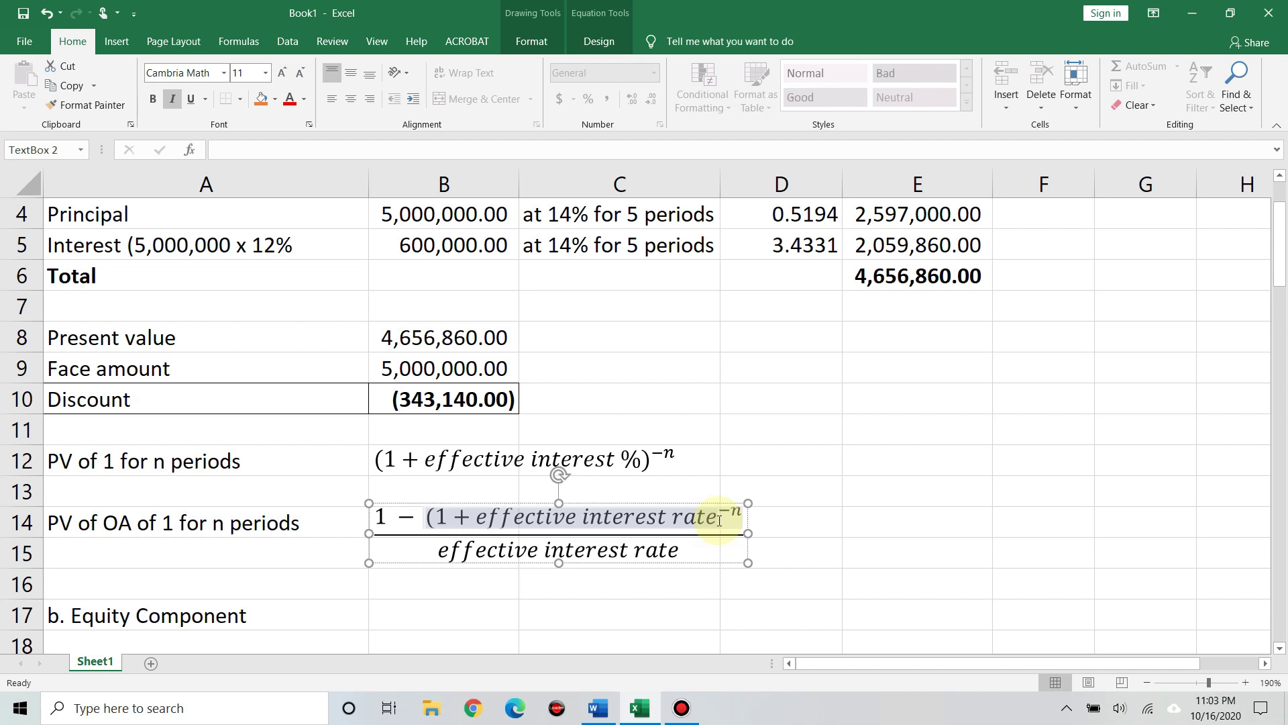
text())
drag(649, 550, 638, 550)
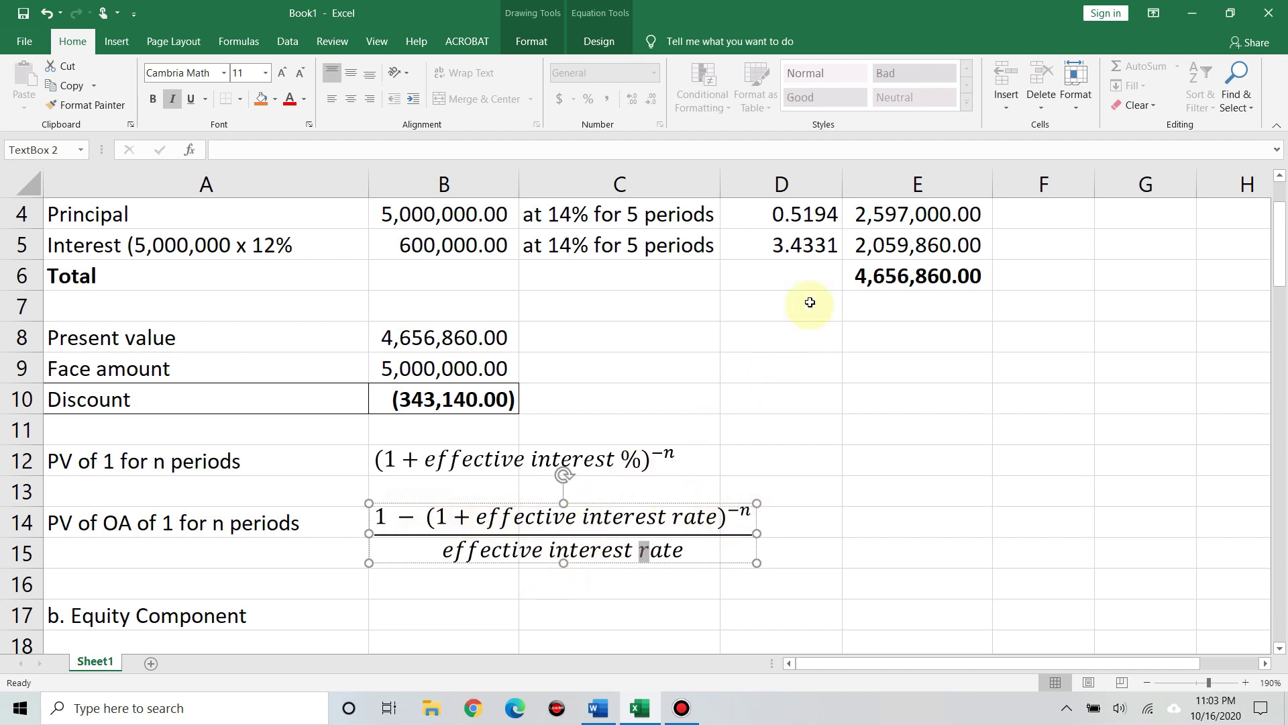
click(823, 258)
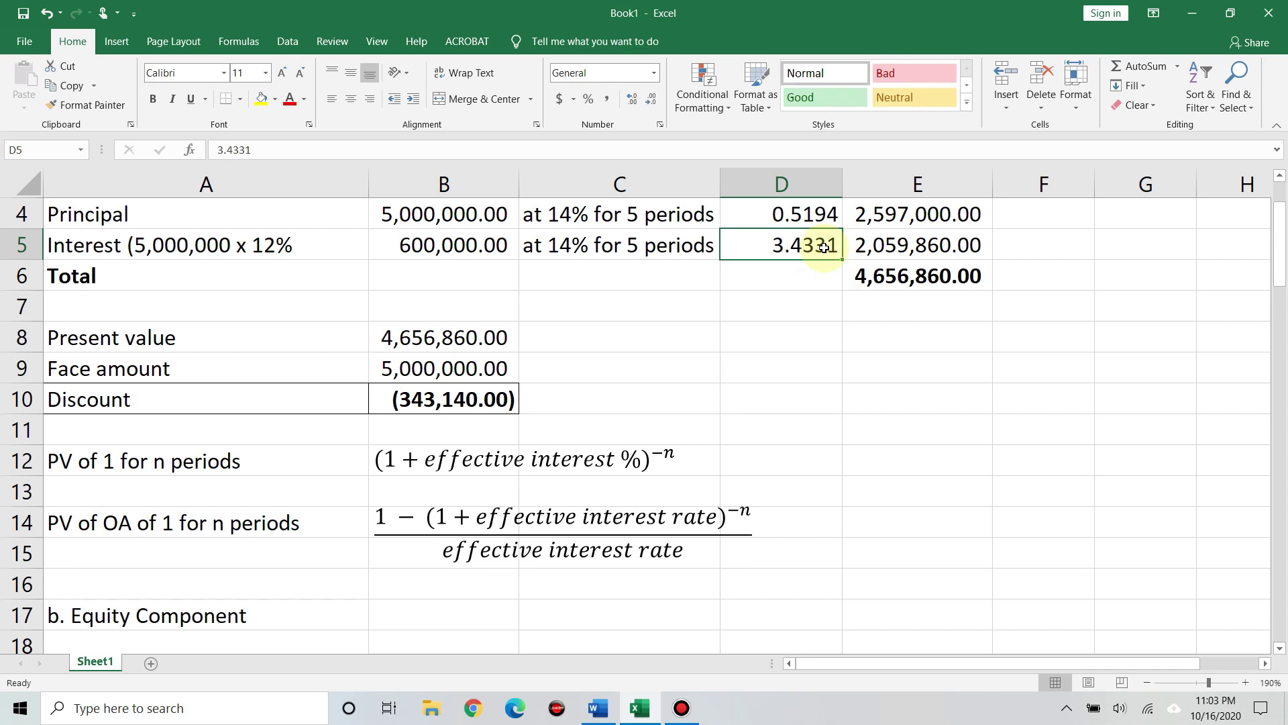
scroll(825, 245, up, 1)
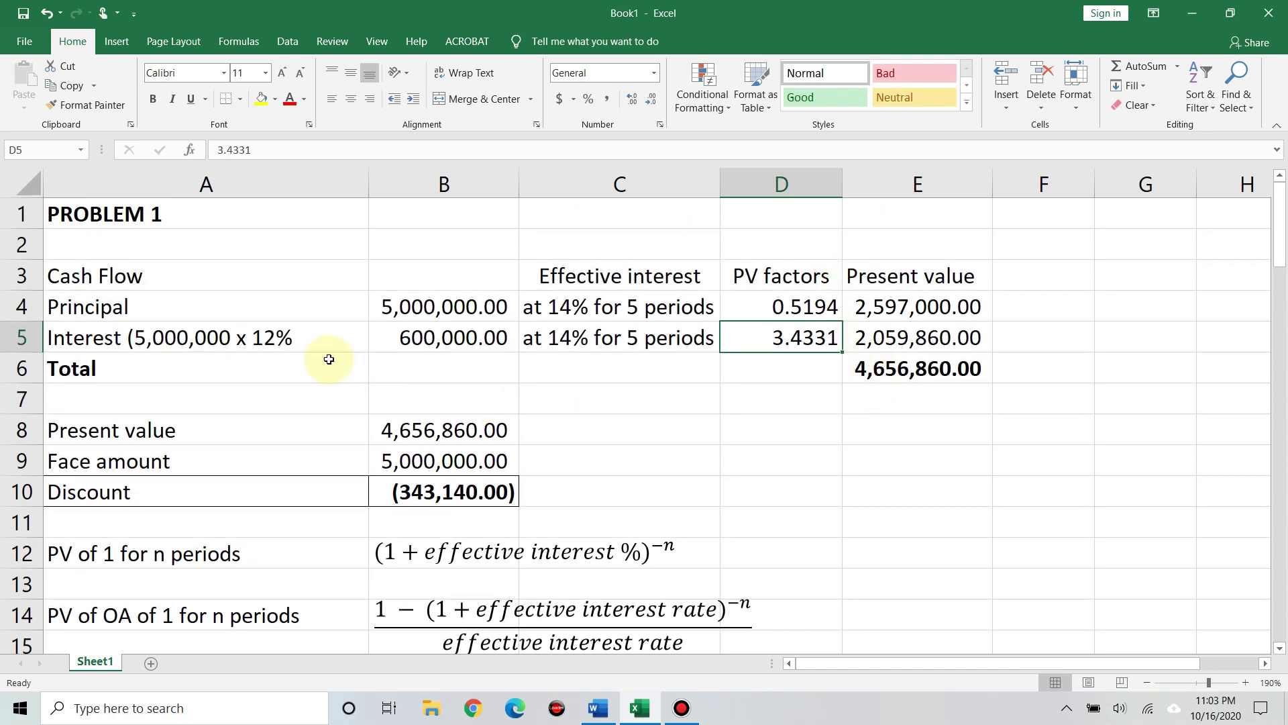
click(413, 340)
click(829, 337)
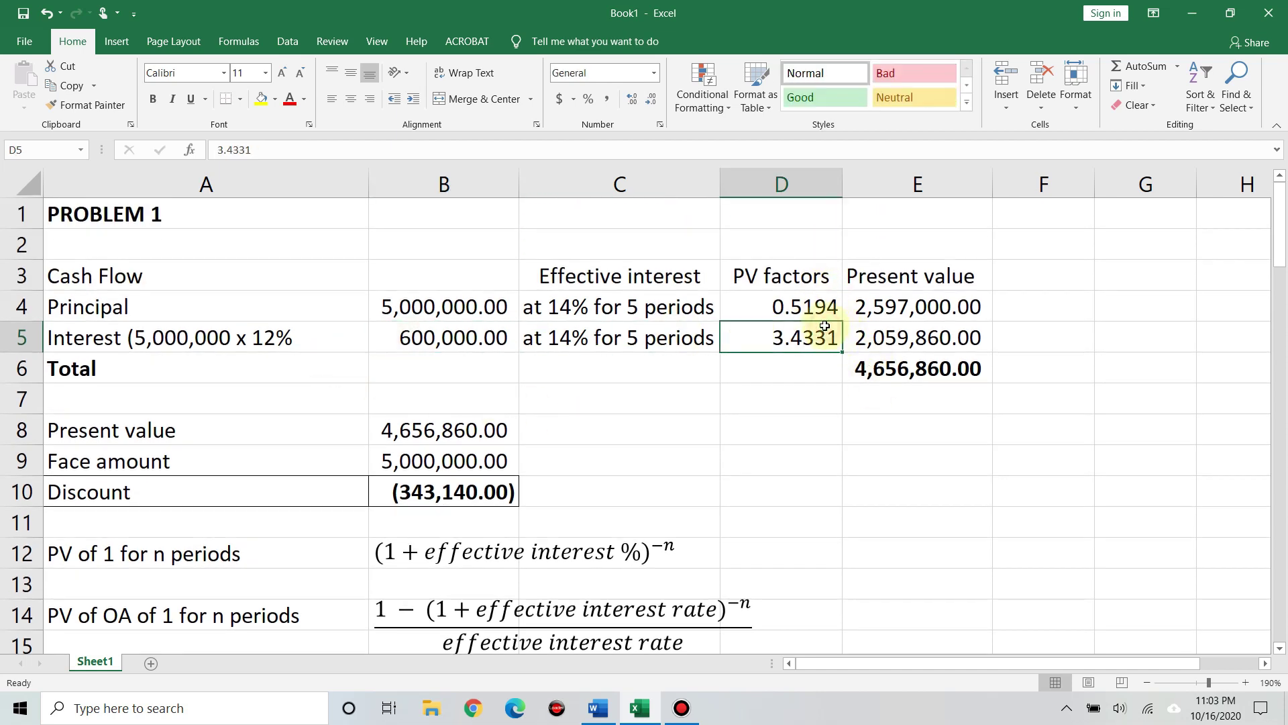
click(899, 337)
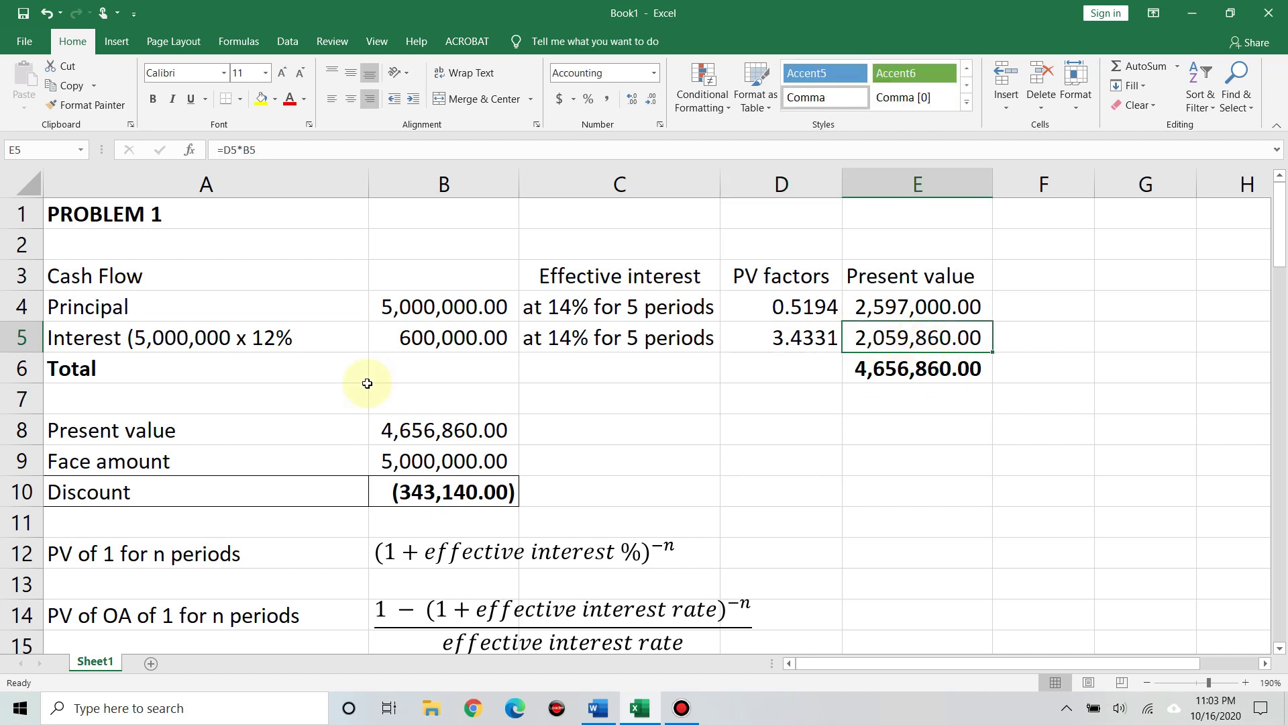
drag(326, 369, 969, 368)
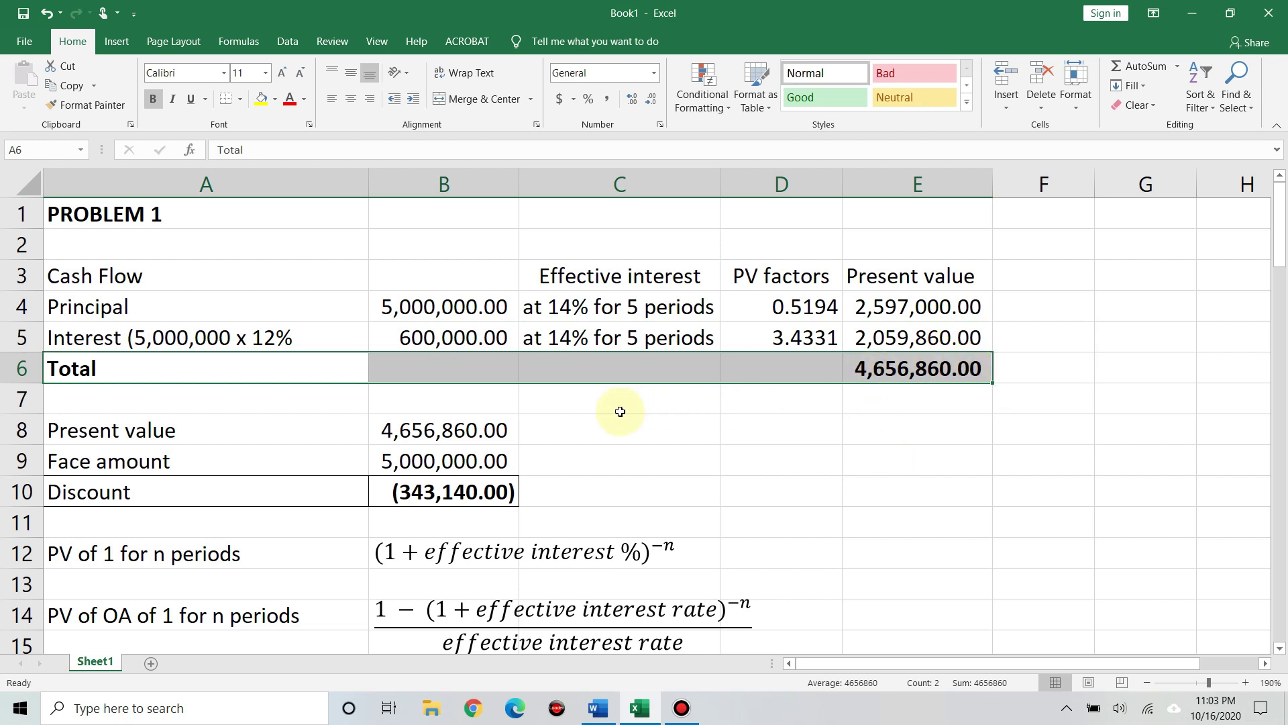
click(875, 374)
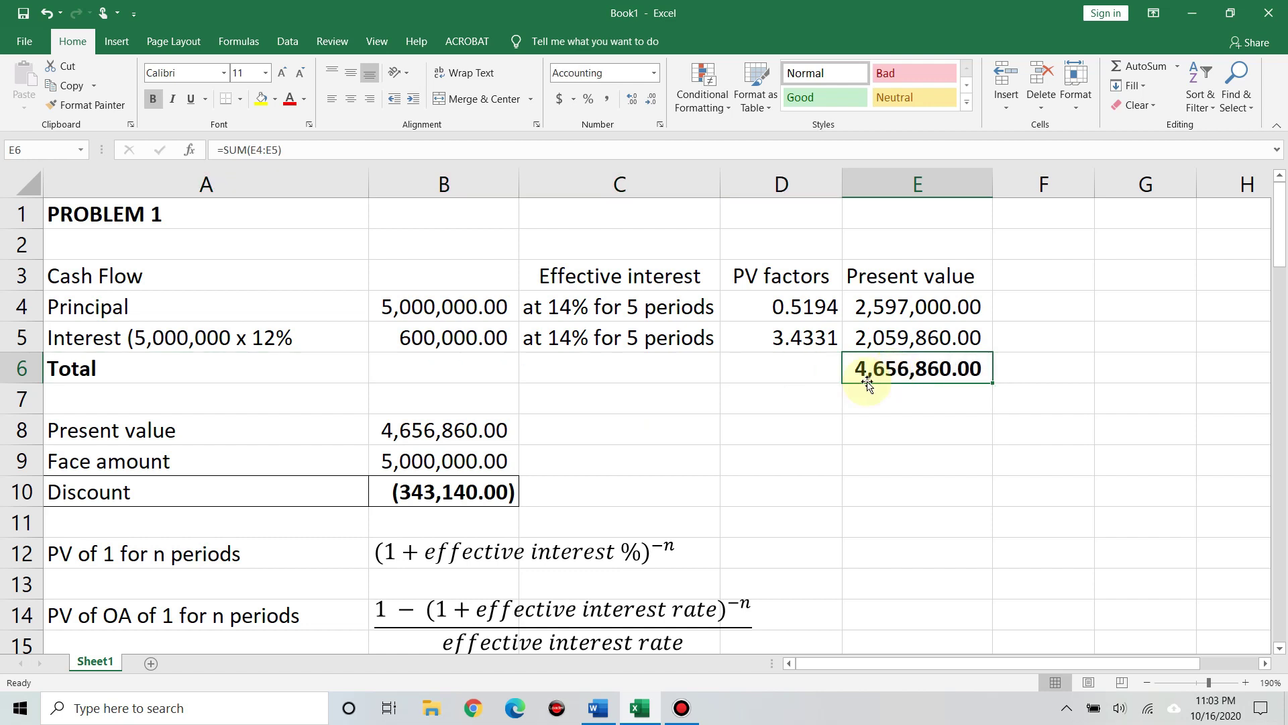
click(444, 430)
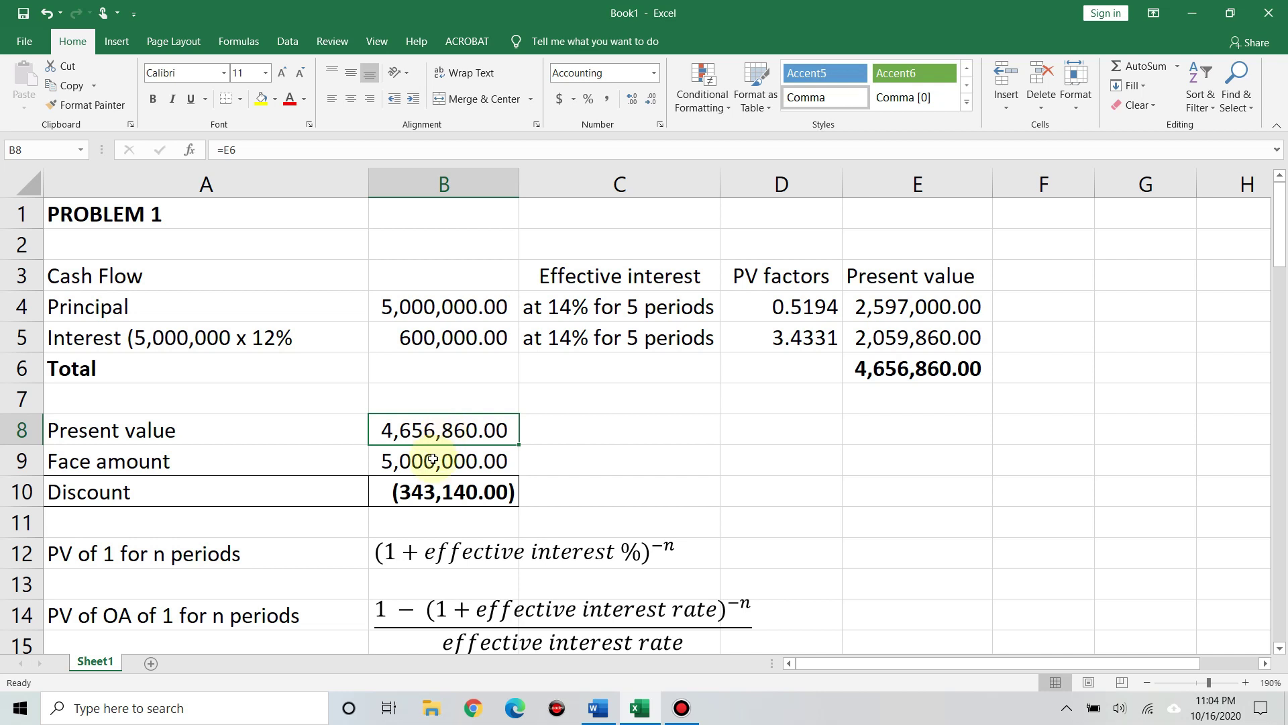
click(428, 461)
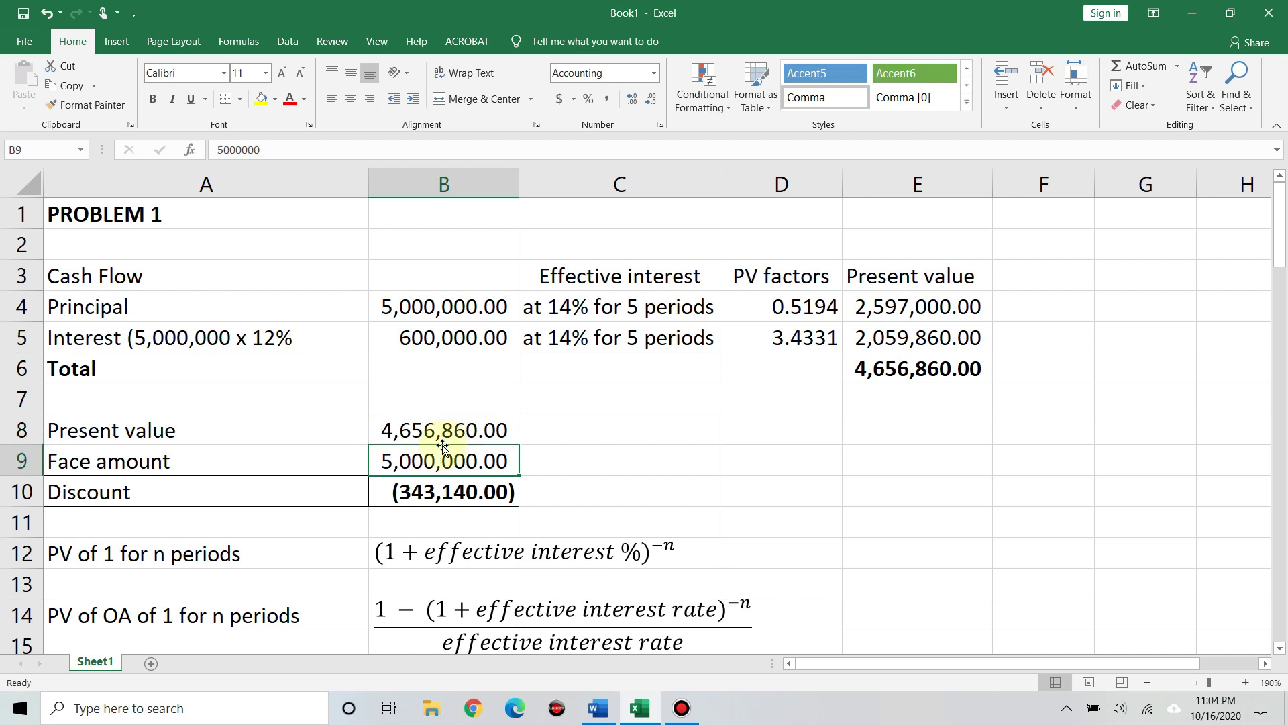
click(437, 430)
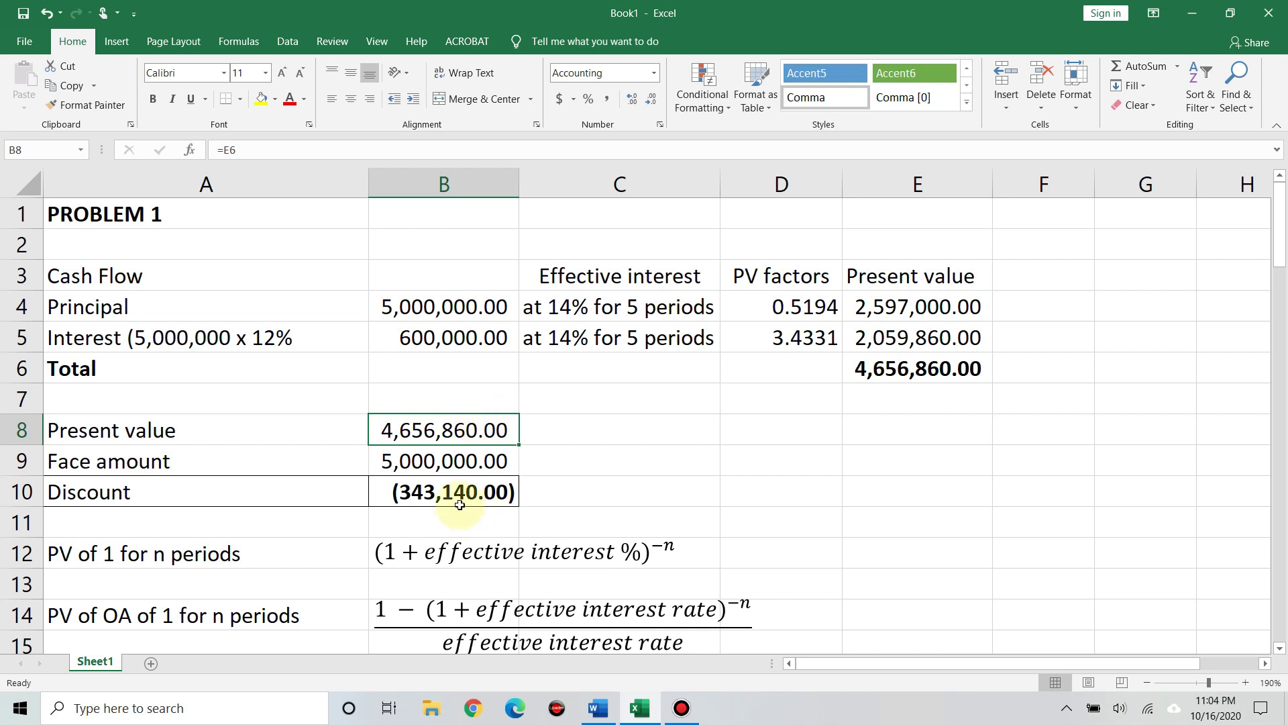
click(463, 490)
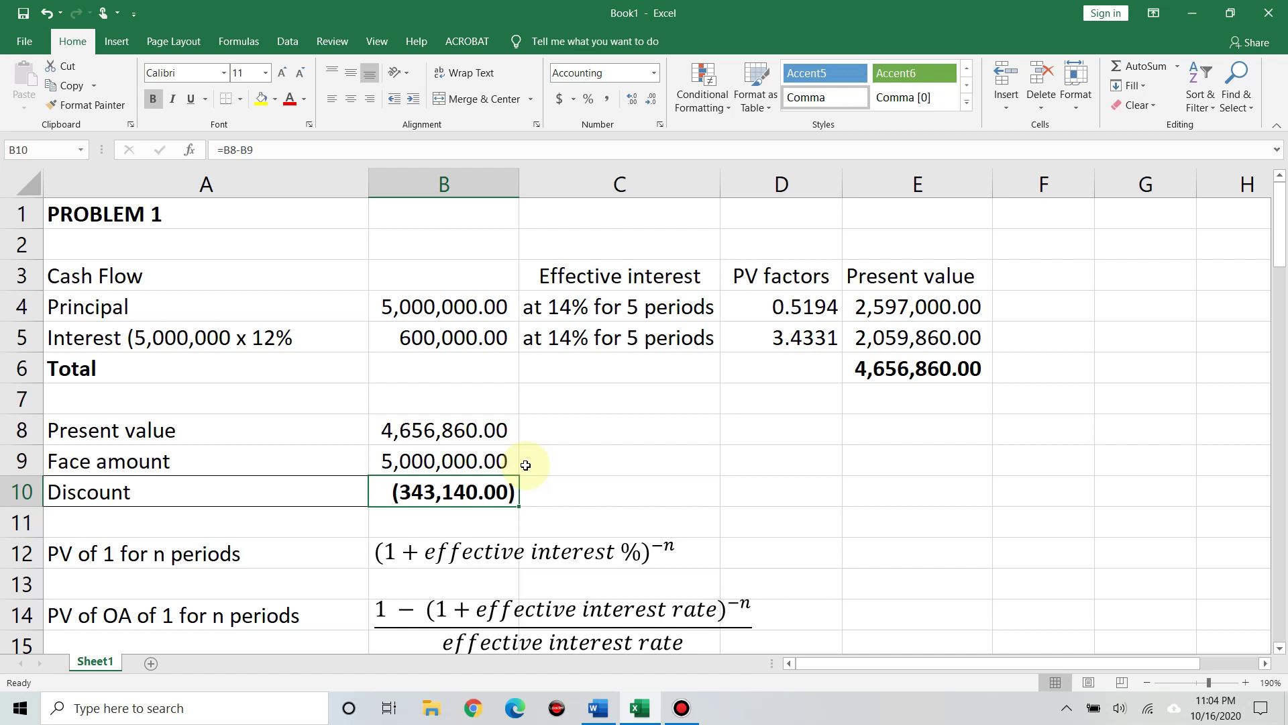
click(487, 436)
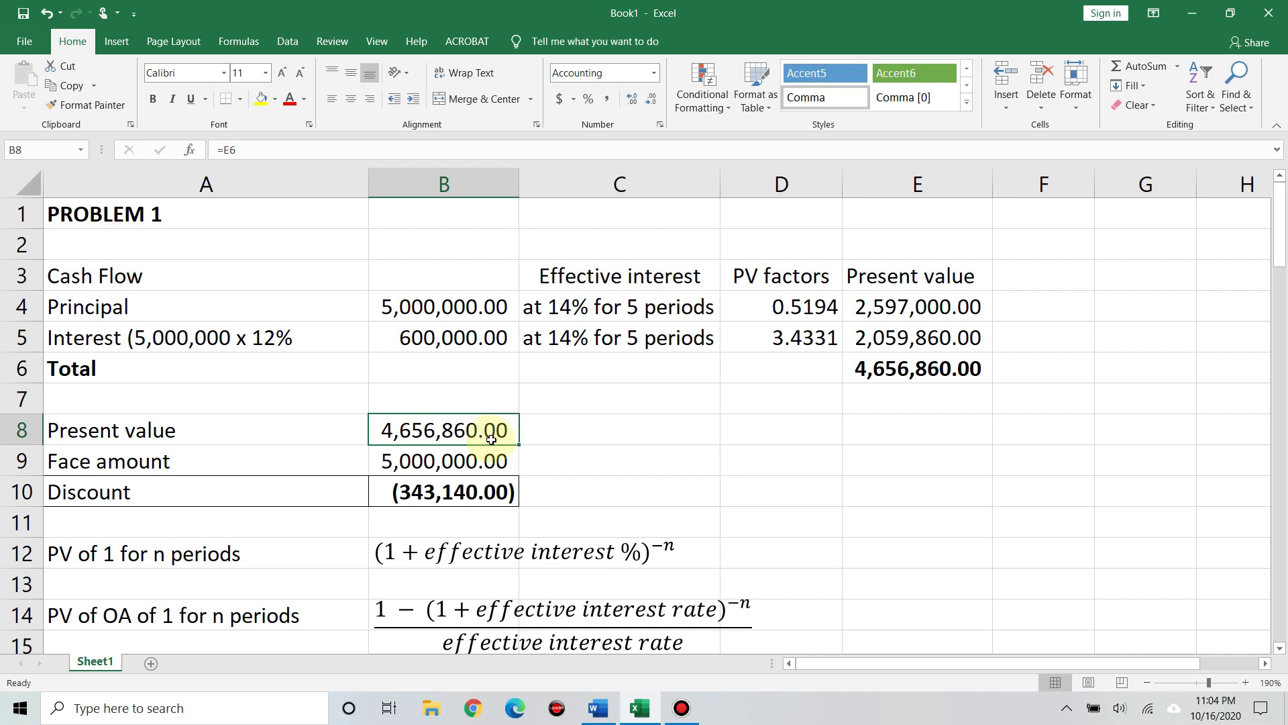
scroll(489, 438, down, 1)
click(489, 406)
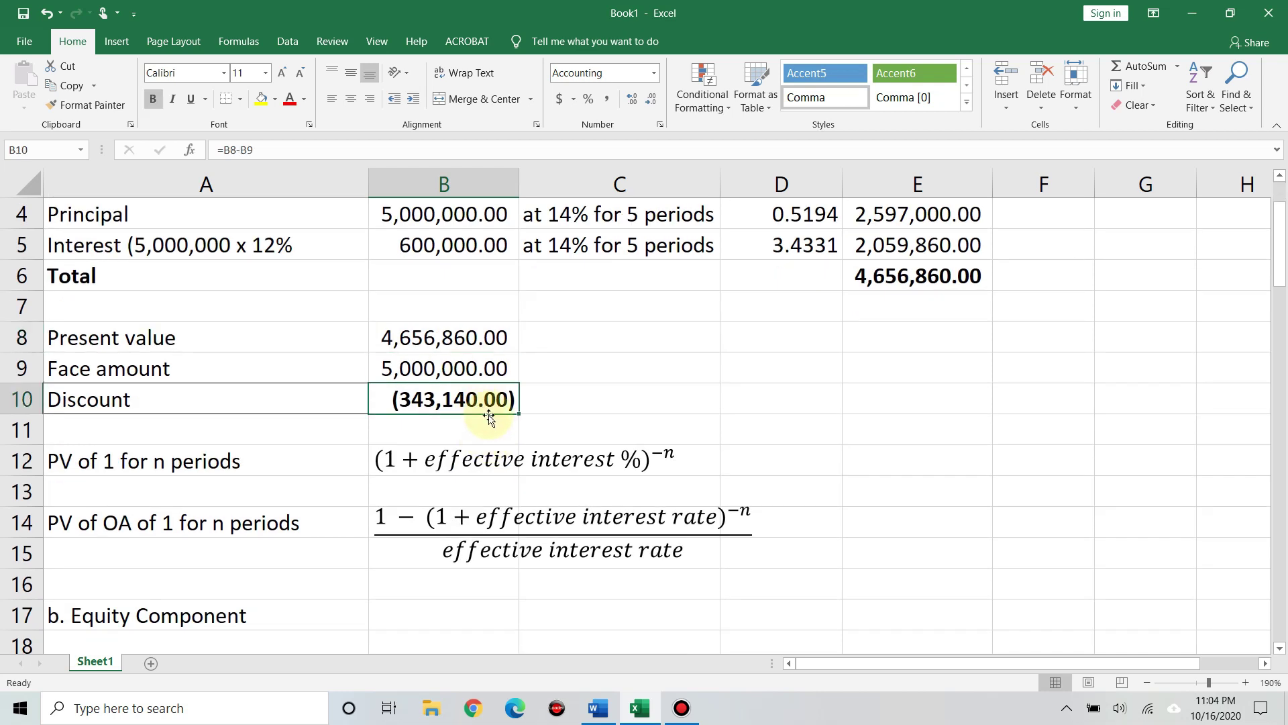
scroll(489, 417, up, 1)
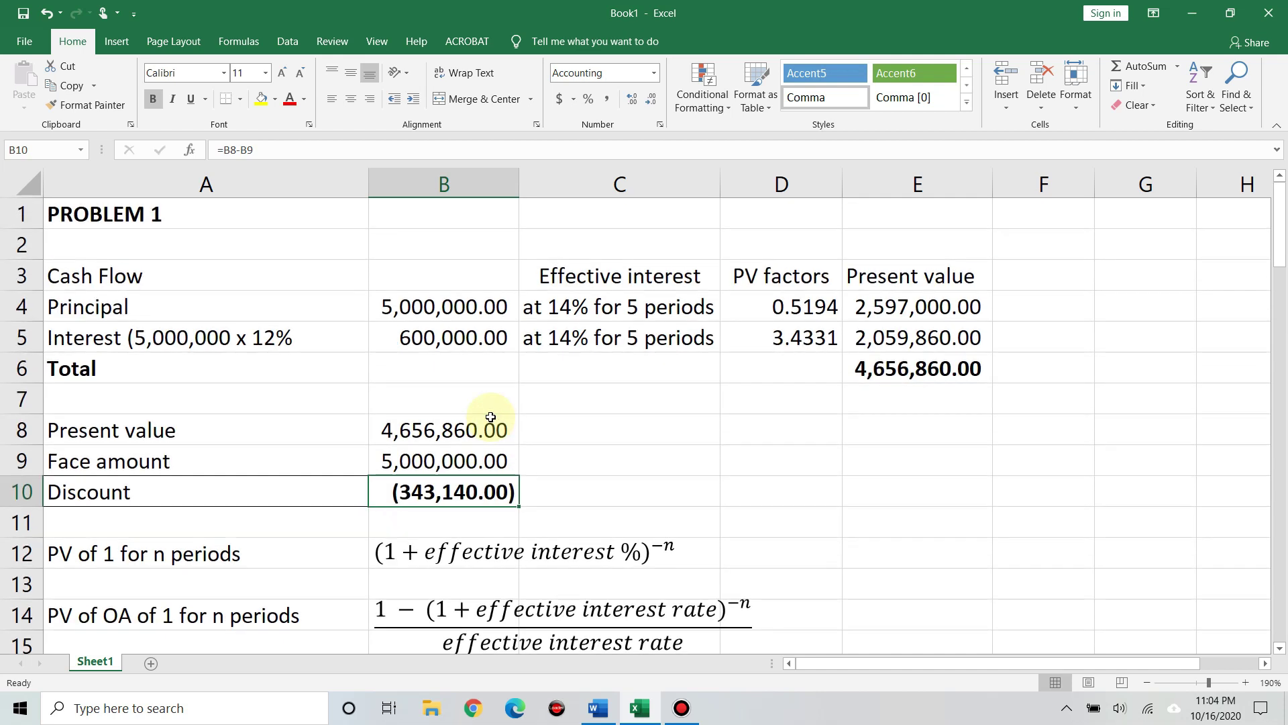
scroll(491, 417, down, 2)
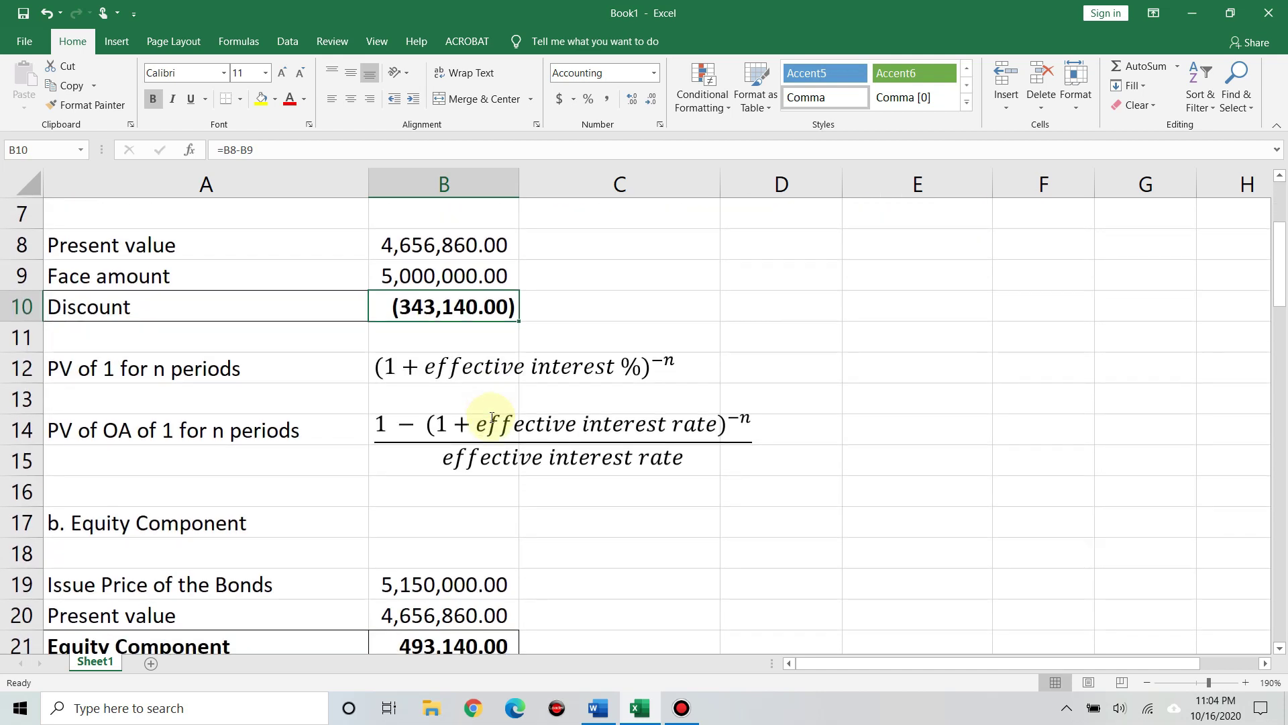
scroll(492, 418, down, 1)
scroll(490, 416, up, 1)
drag(331, 361, 381, 472)
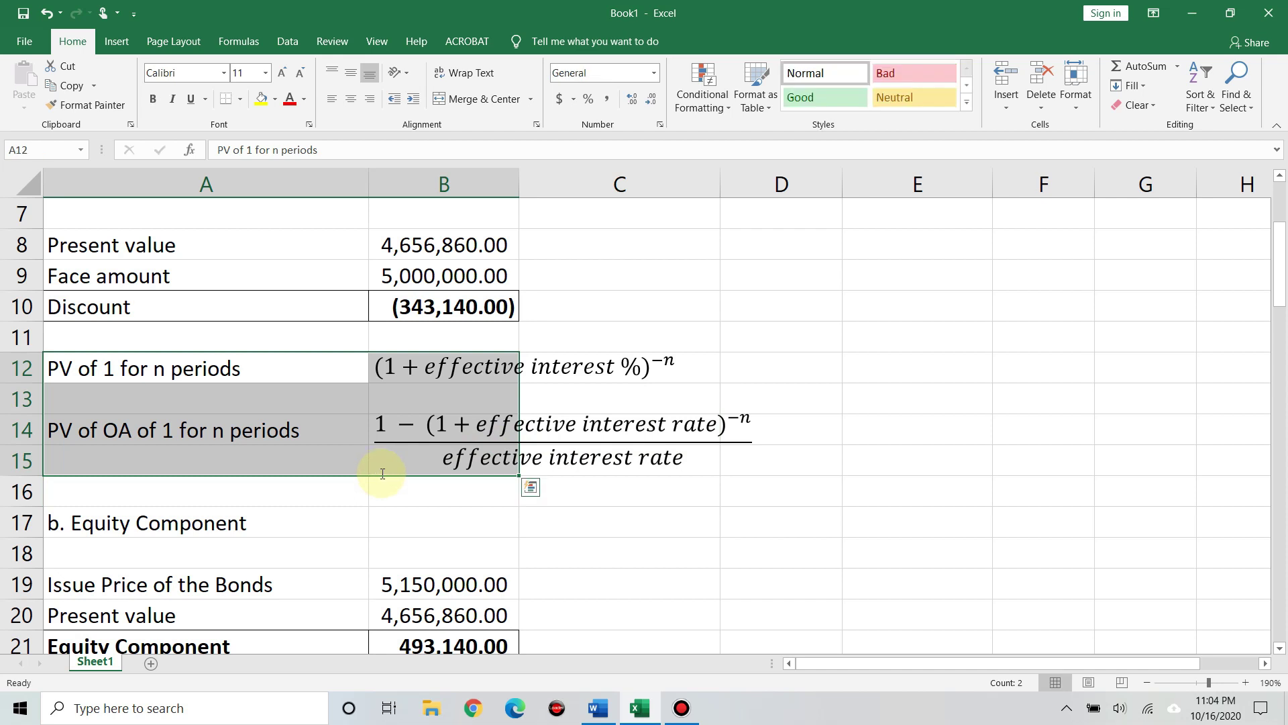
click(320, 371)
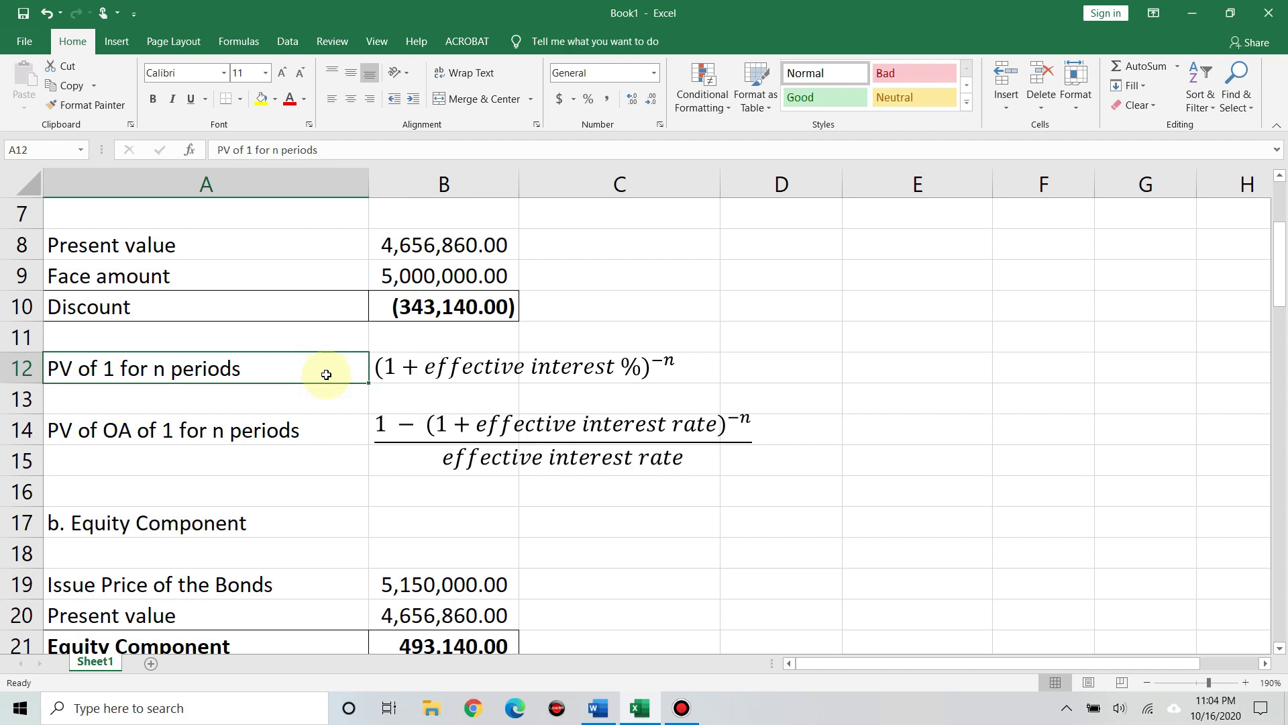
scroll(325, 396, down, 2)
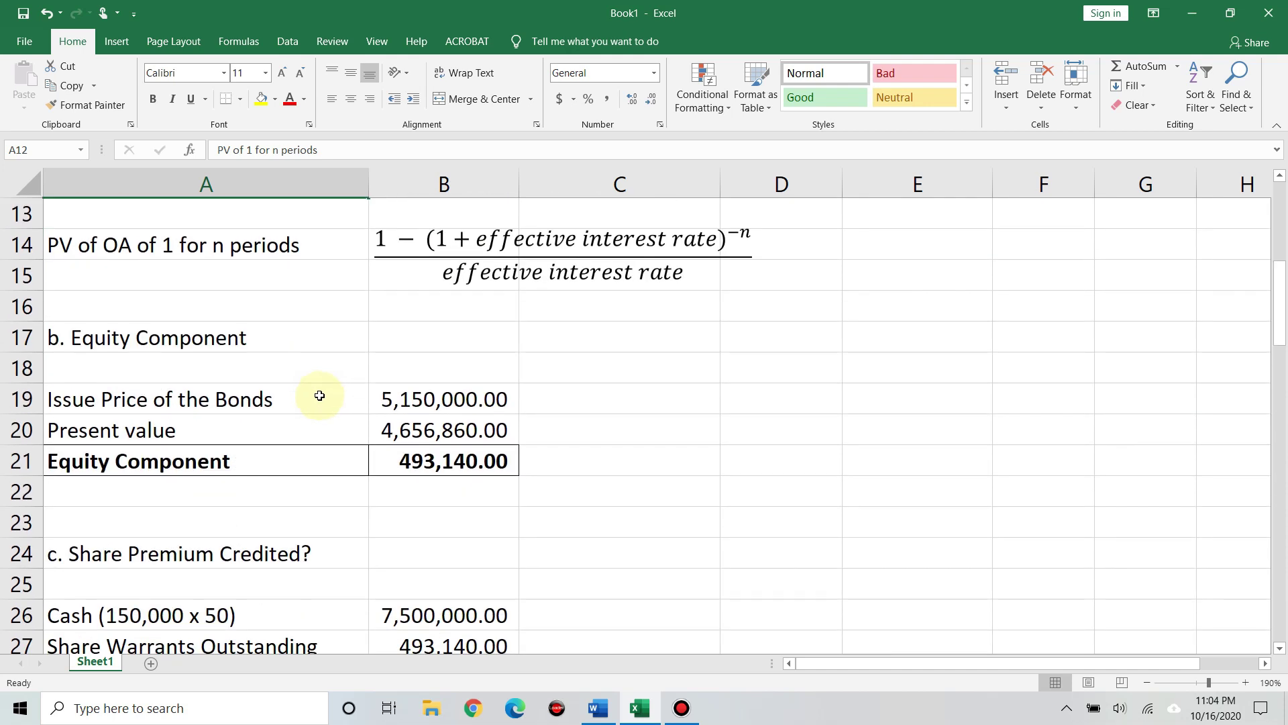
click(291, 325)
scroll(295, 349, up, 2)
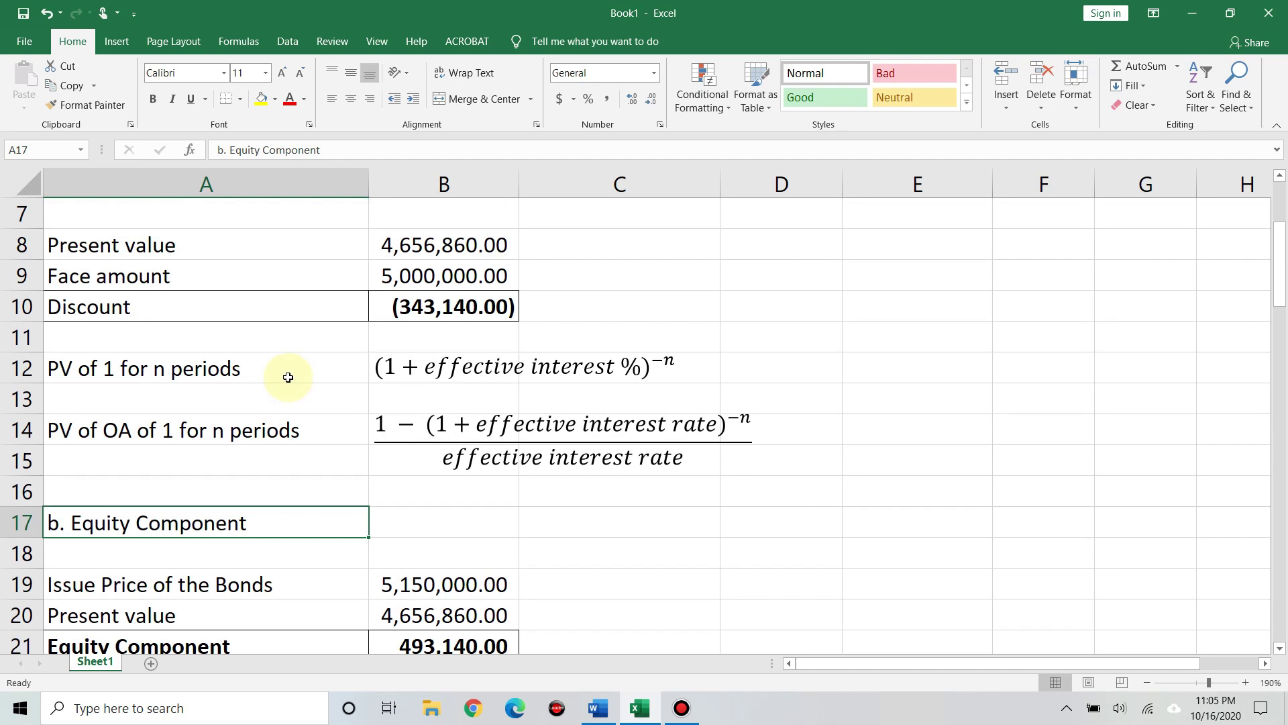
scroll(288, 377, down, 1)
scroll(288, 377, down, 1)
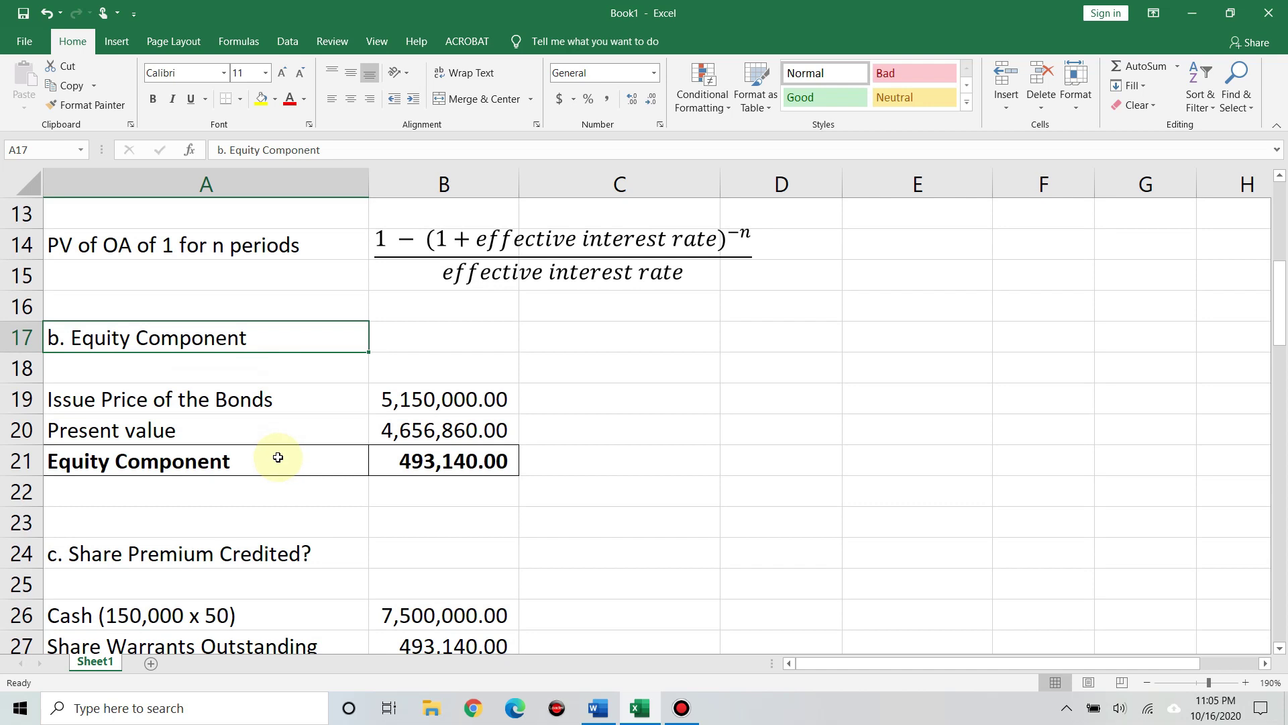
click(271, 398)
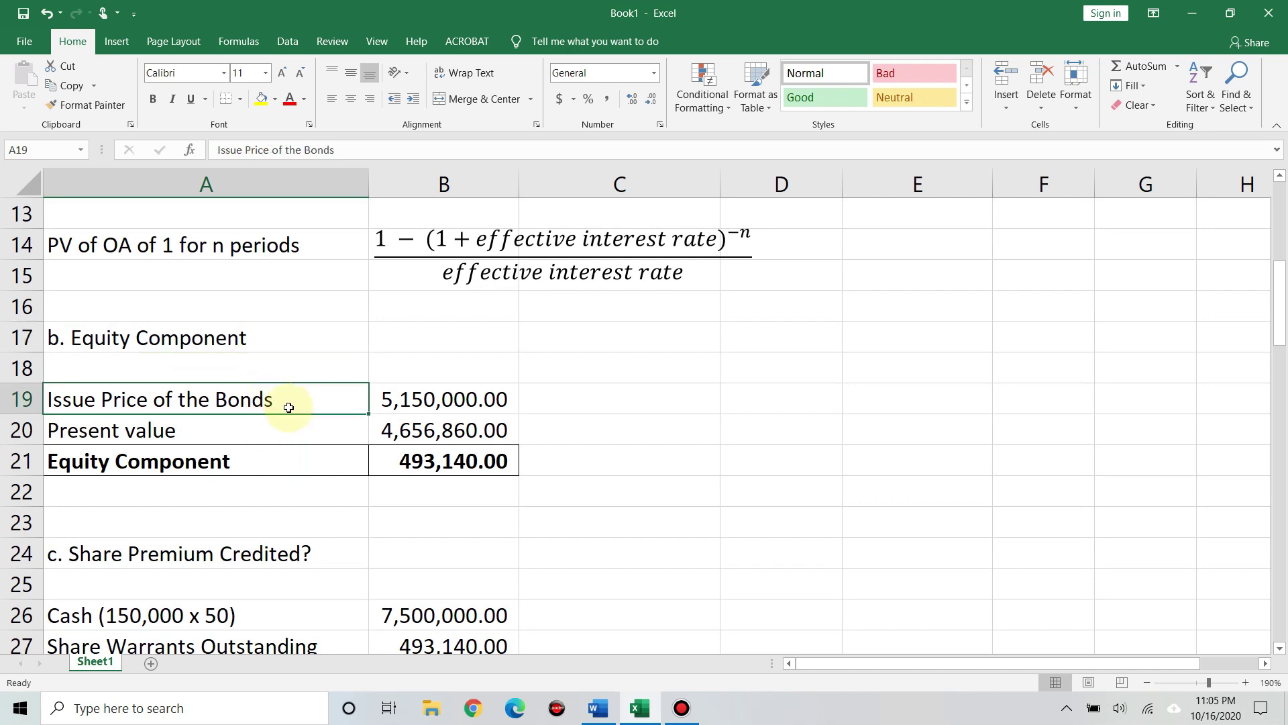
click(609, 716)
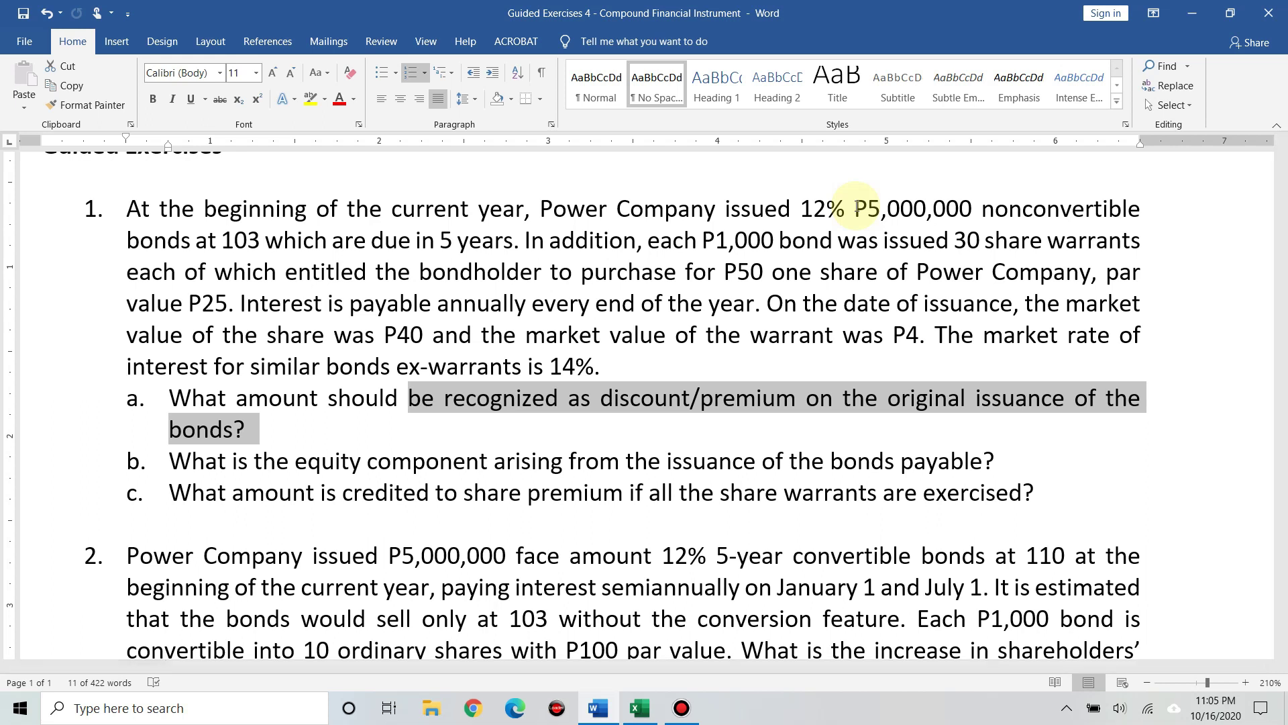
click(859, 208)
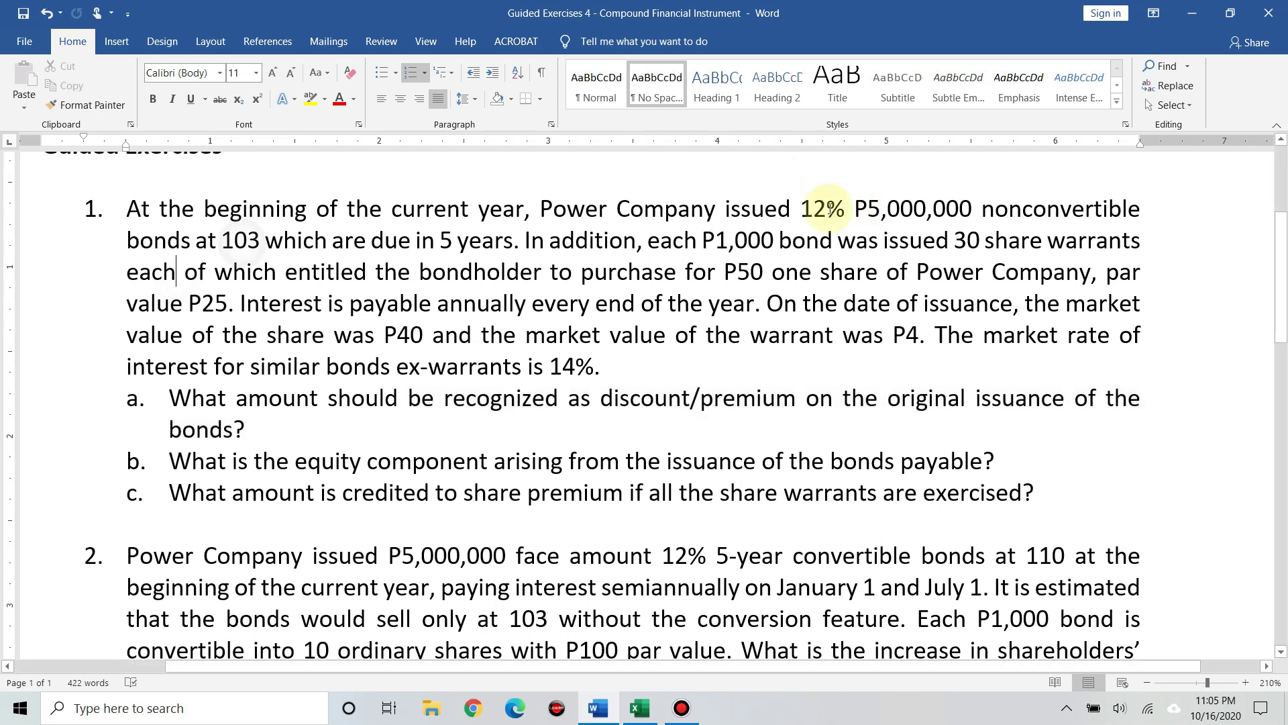
click(639, 708)
Change A19 to 'Issue Price of the Bonds (5,000,000 x 103)' without the leading space and wrap it.
click(409, 145)
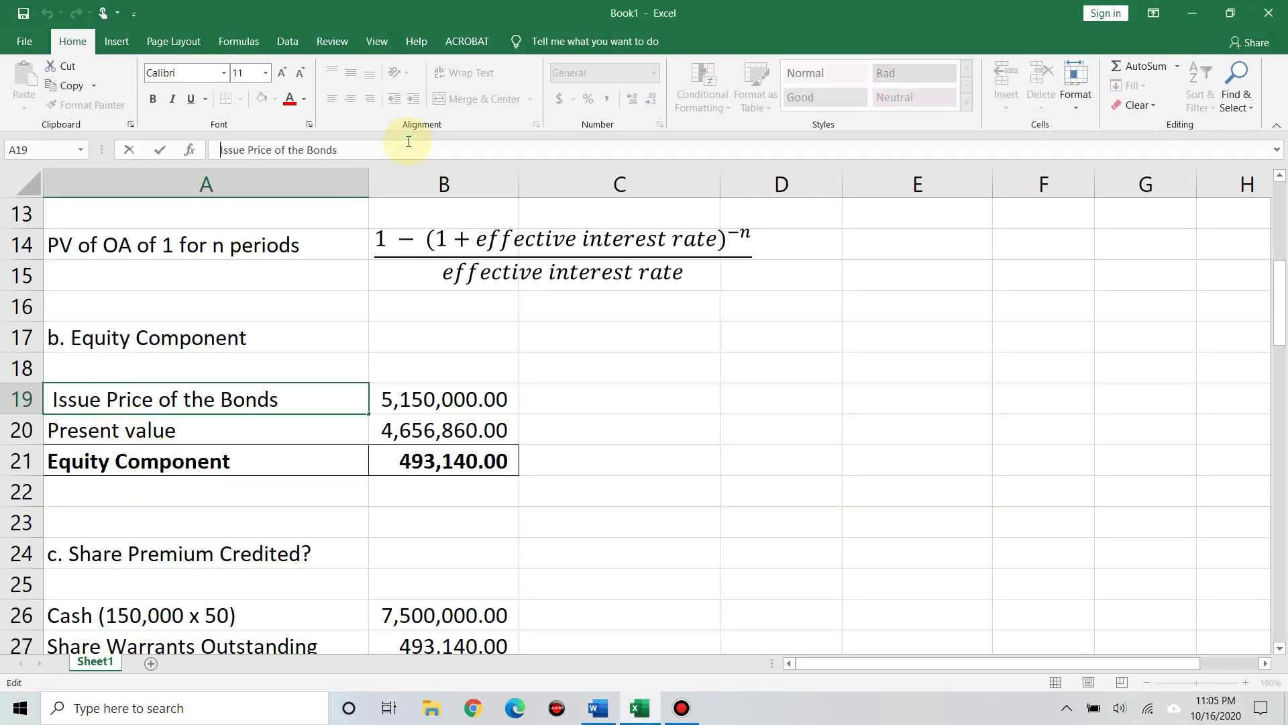
key(Home)
key(Delete)
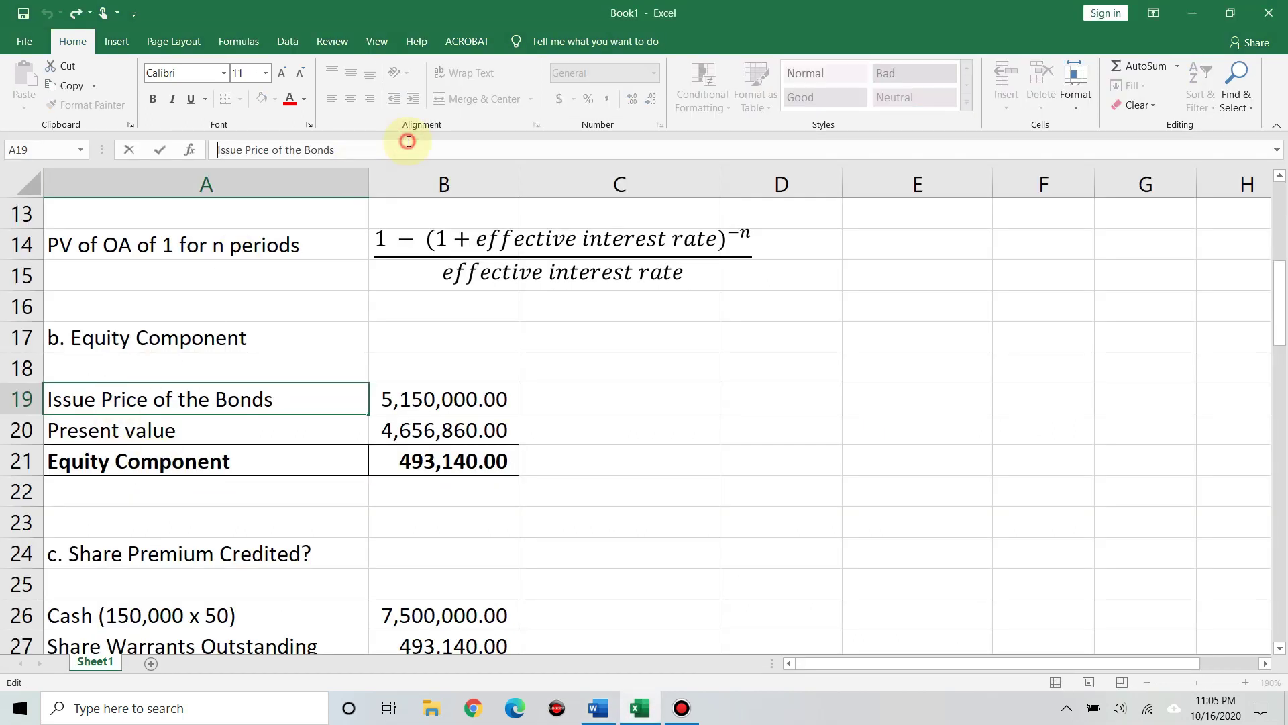
click(338, 150)
text((5,o0)
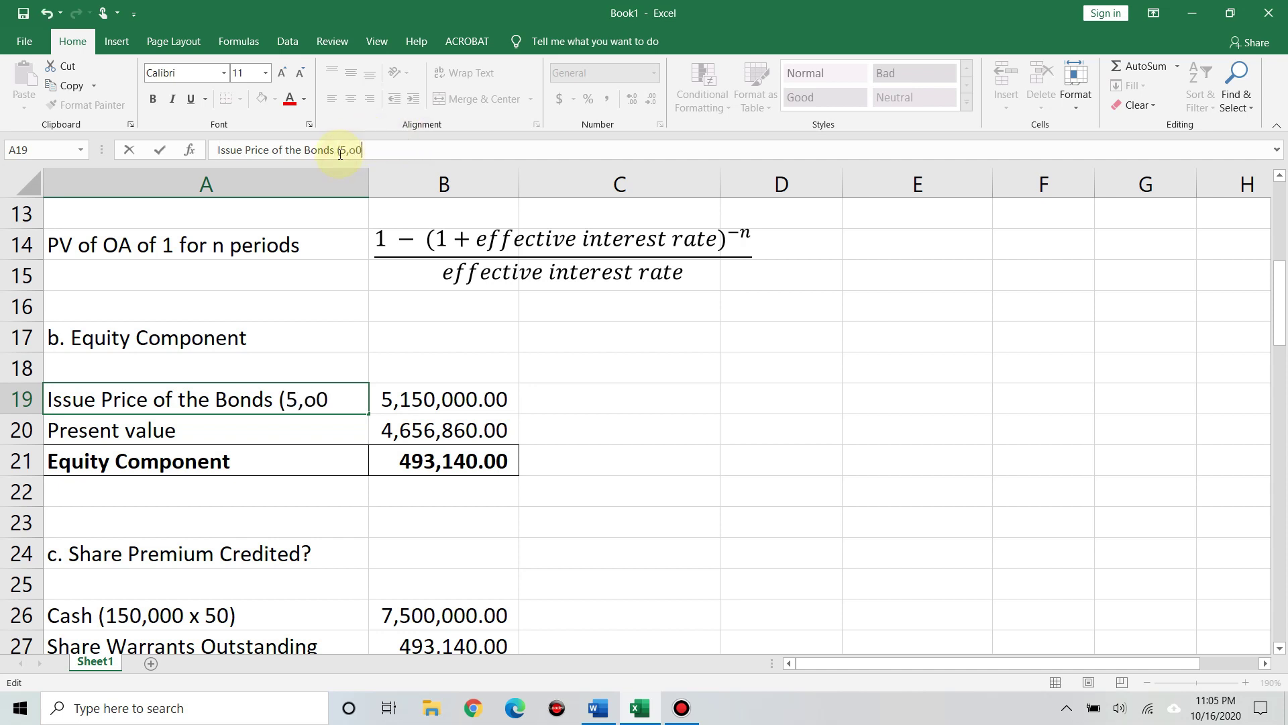
key(BackSpace)
key(BackSpace)
text(00000)
key(BackSpace)
key(BackSpace)
text(,000,000 x 1)
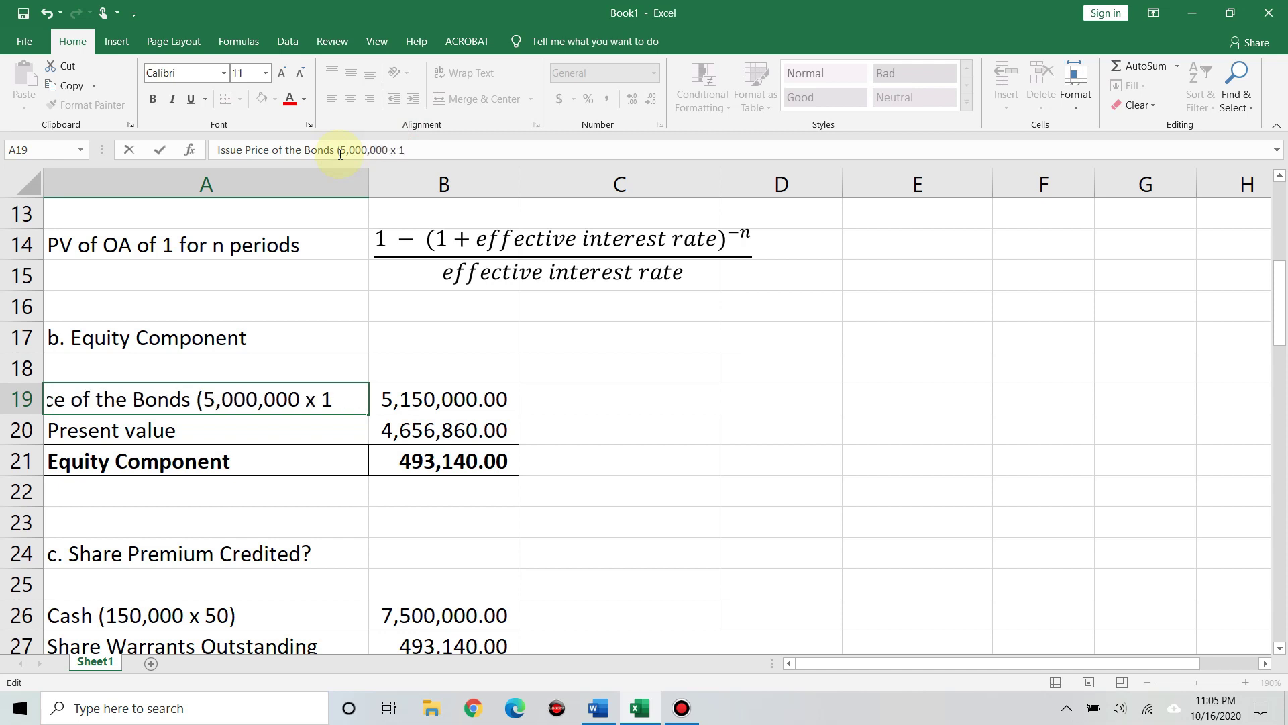
text(03))
key(ctrl+Return)
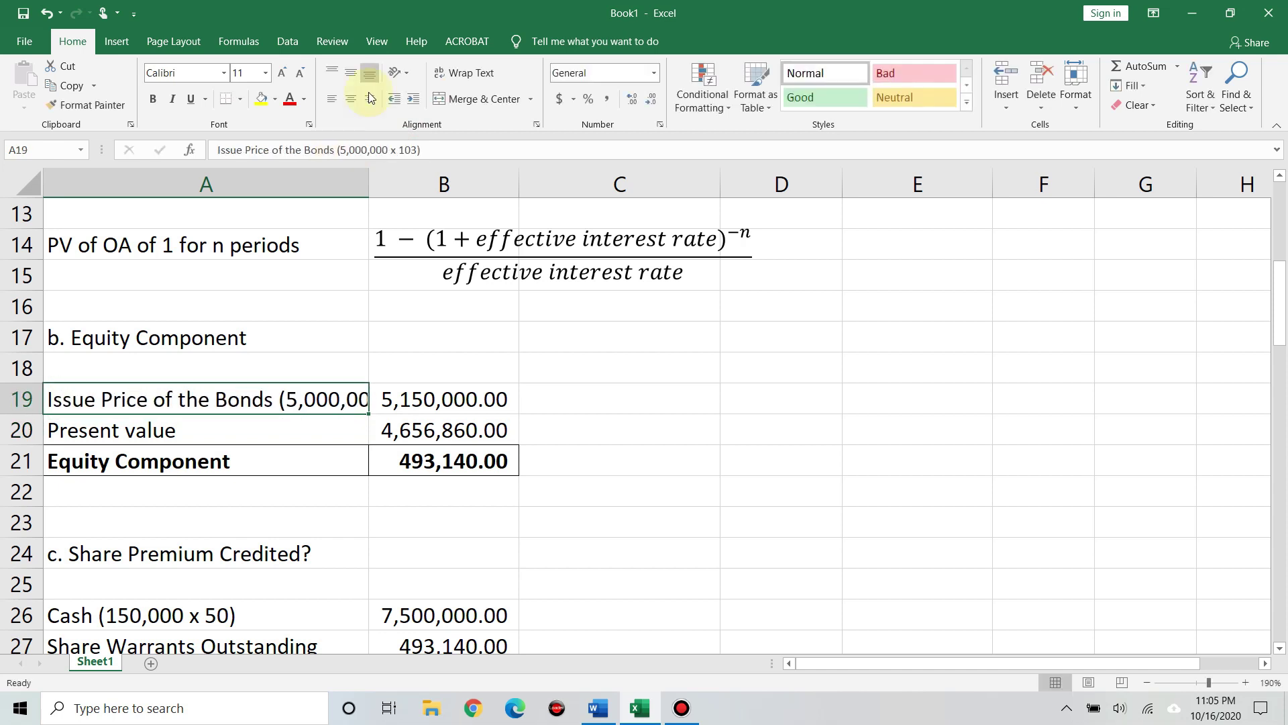
click(469, 74)
Check the issue price, present value and equity component formulas below the label.
click(444, 413)
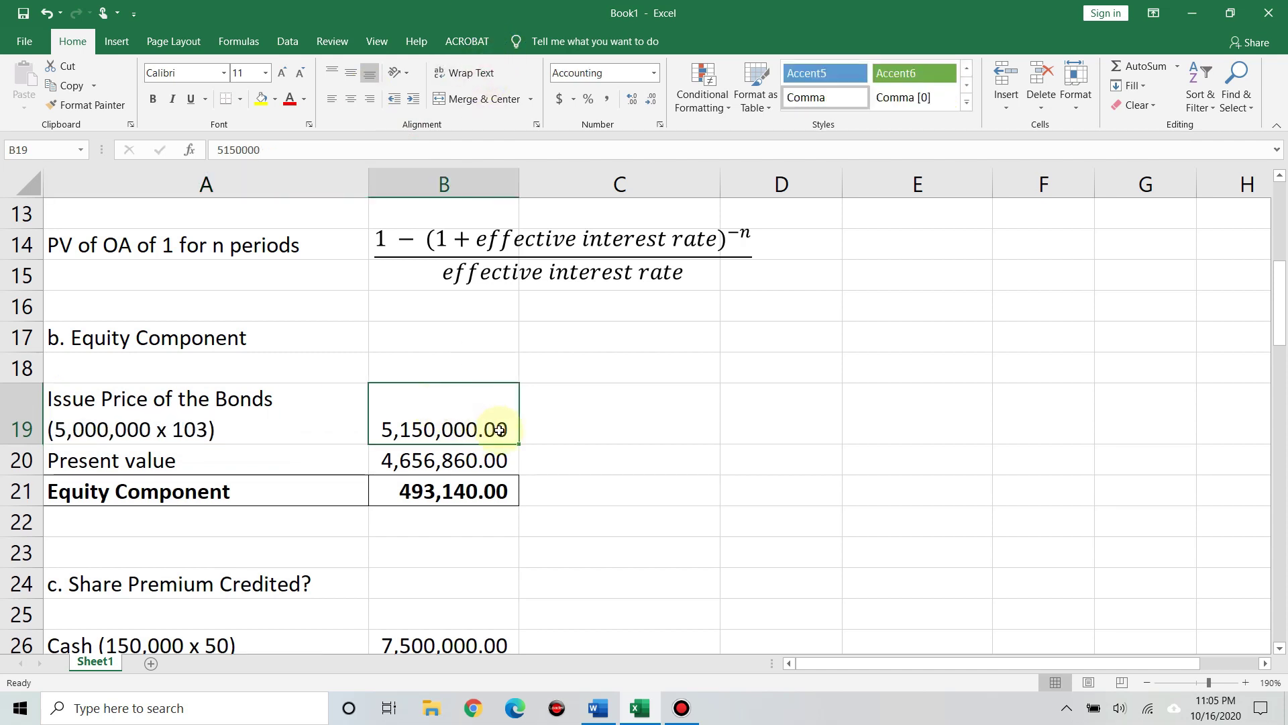
click(262, 454)
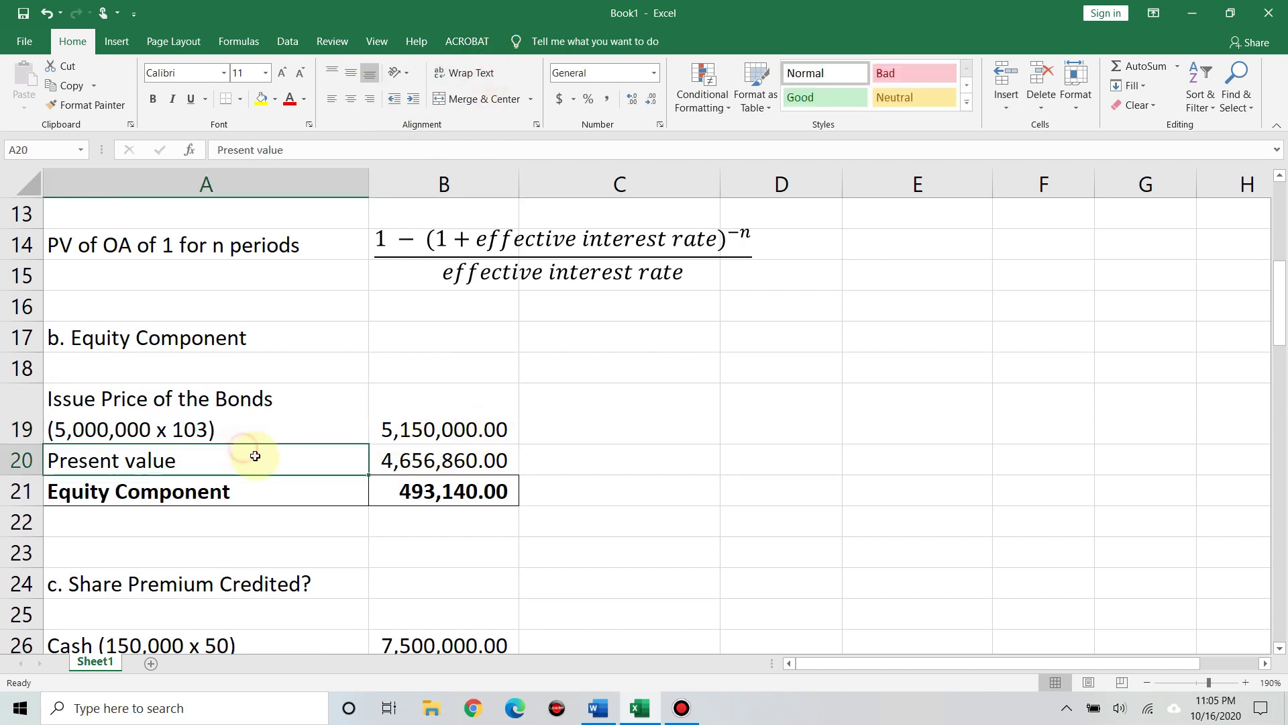
click(386, 461)
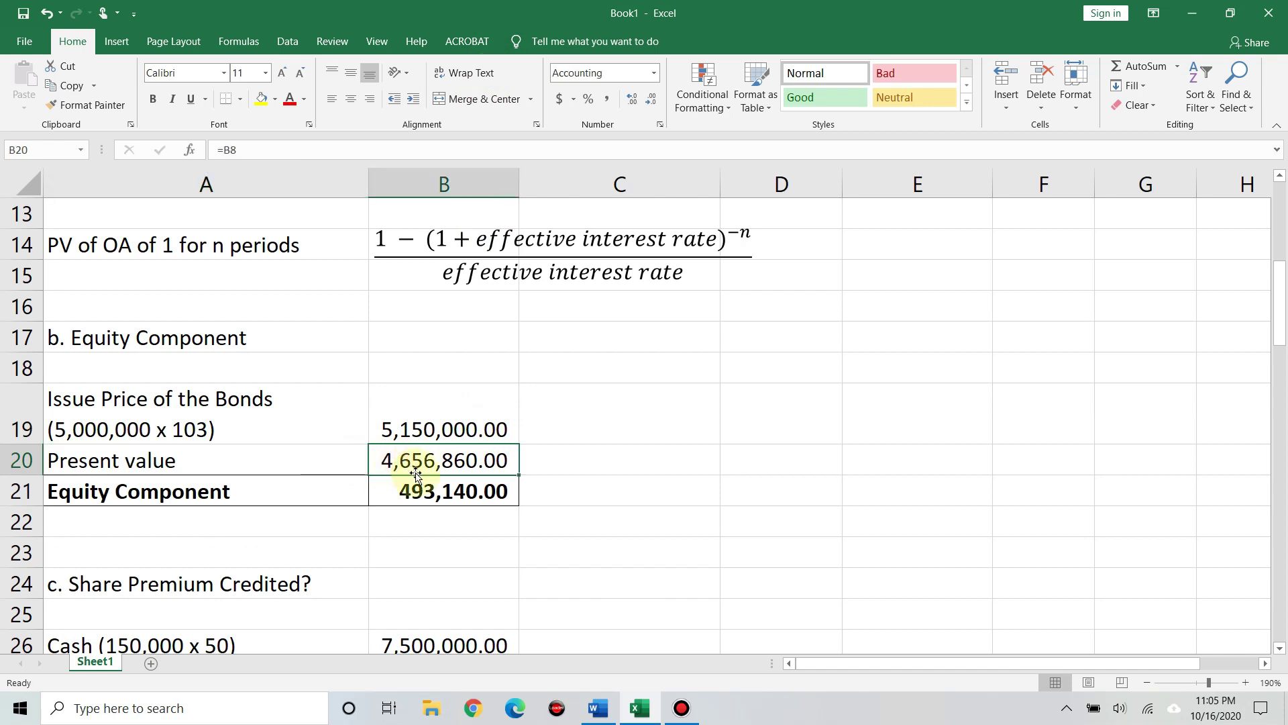
click(406, 488)
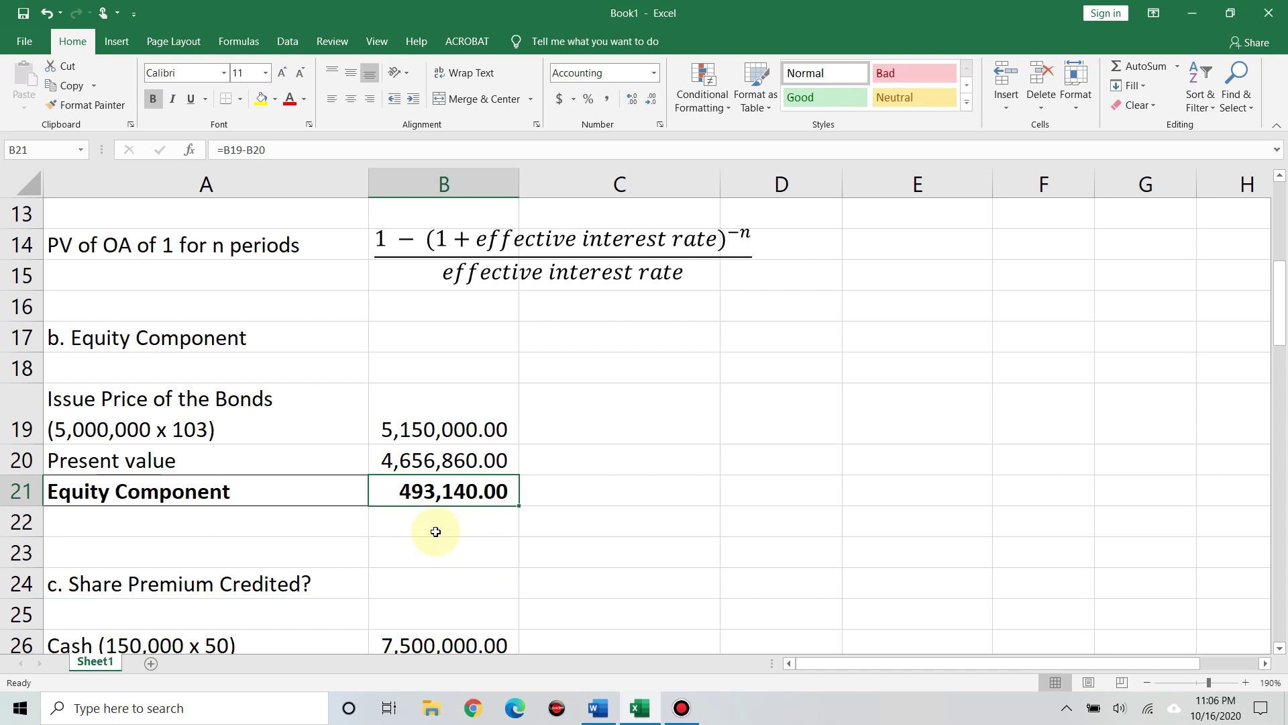
scroll(435, 531, down, 1)
scroll(432, 529, down, 1)
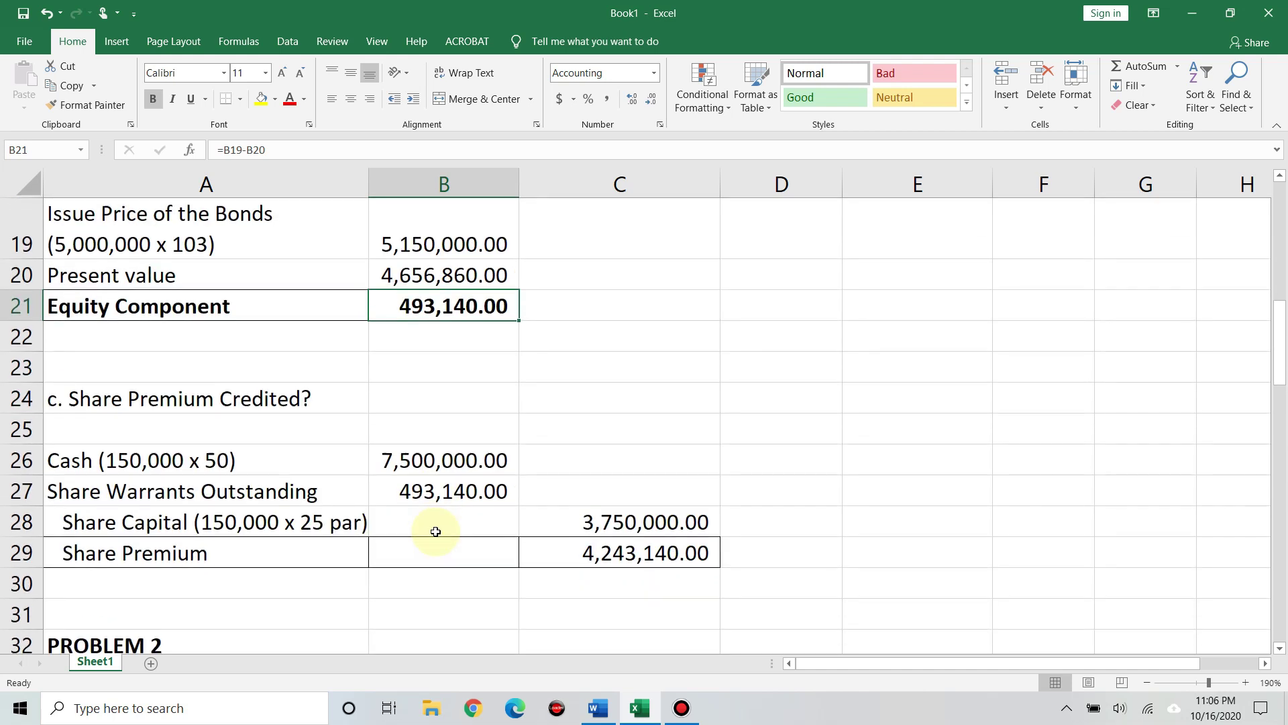
click(285, 398)
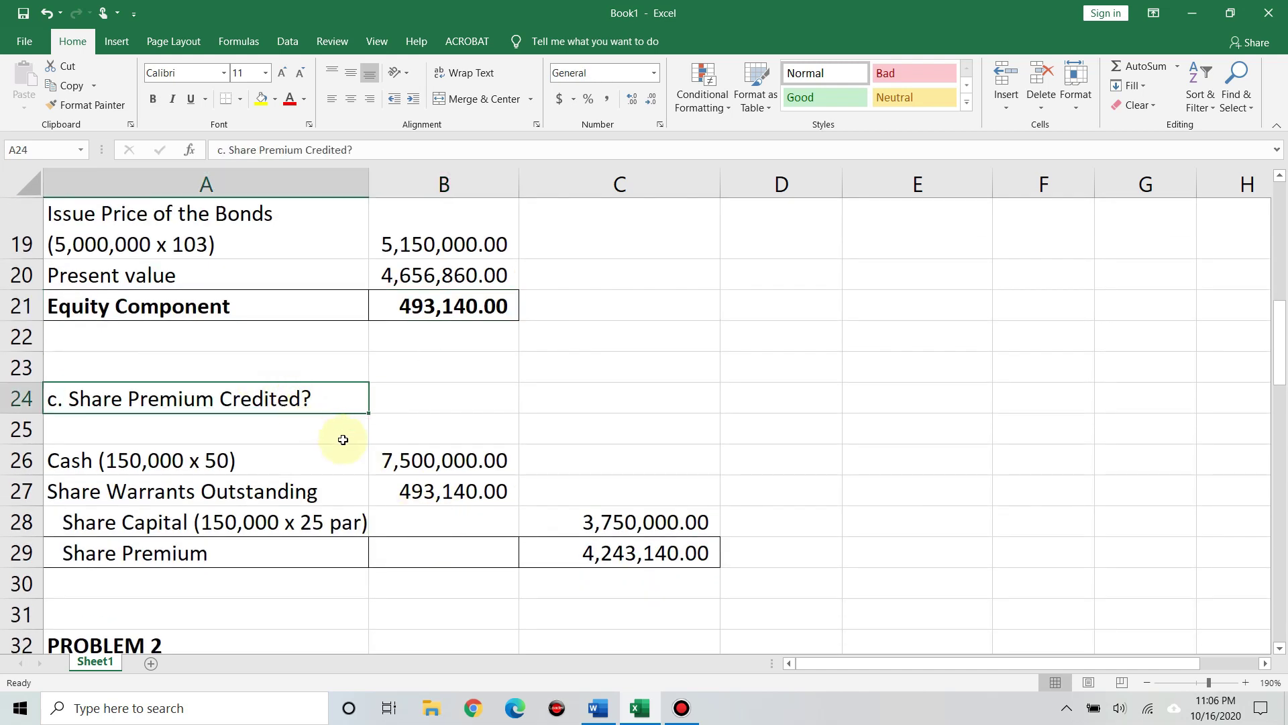
click(598, 707)
drag(528, 493, 1021, 493)
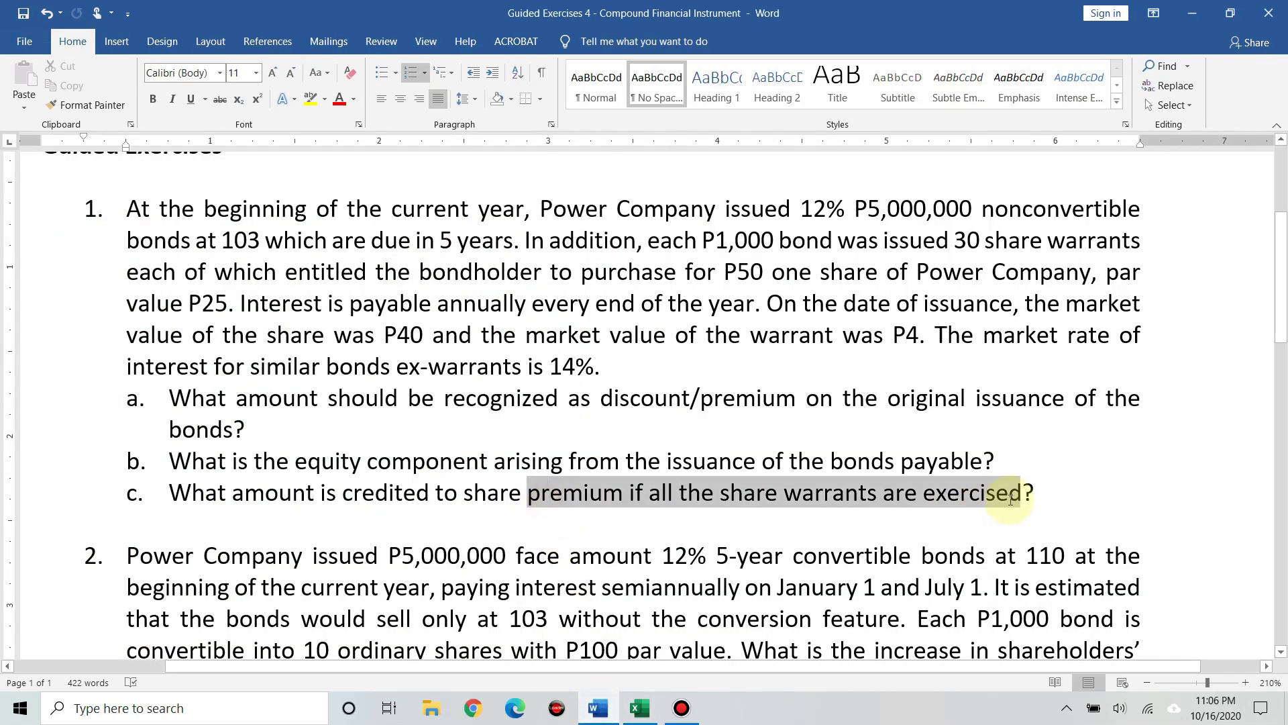
click(598, 707)
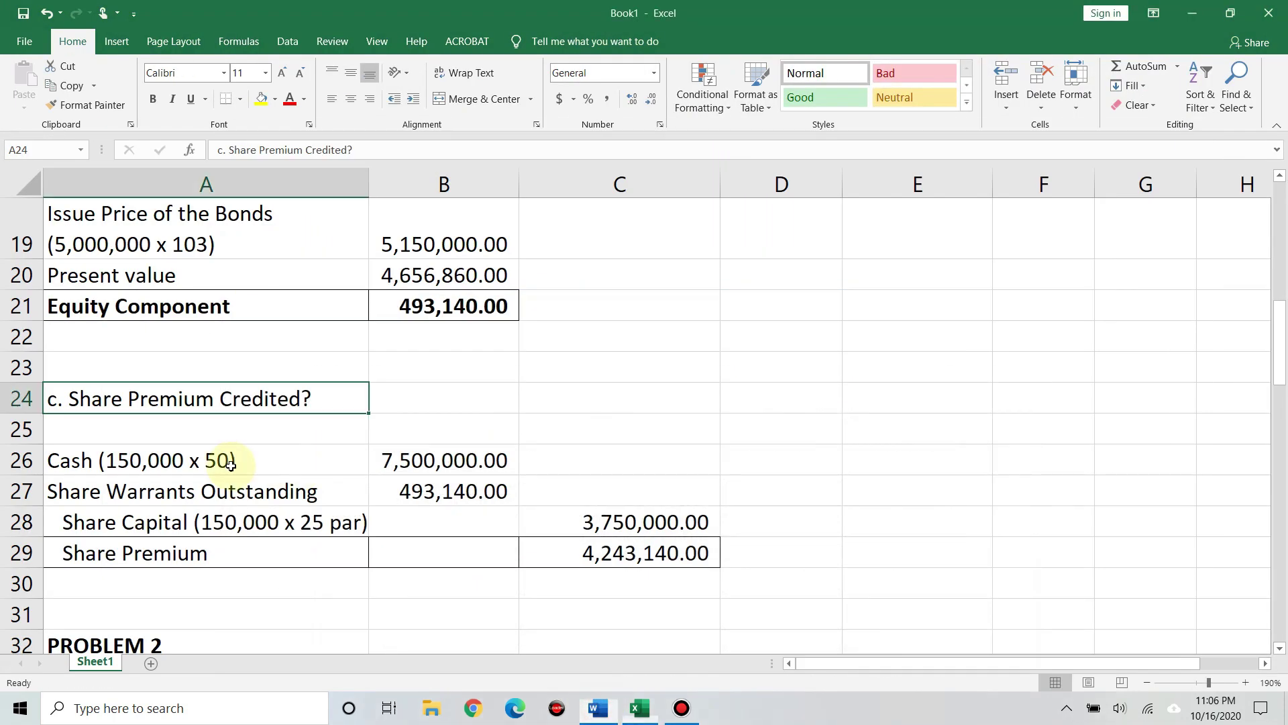
click(230, 464)
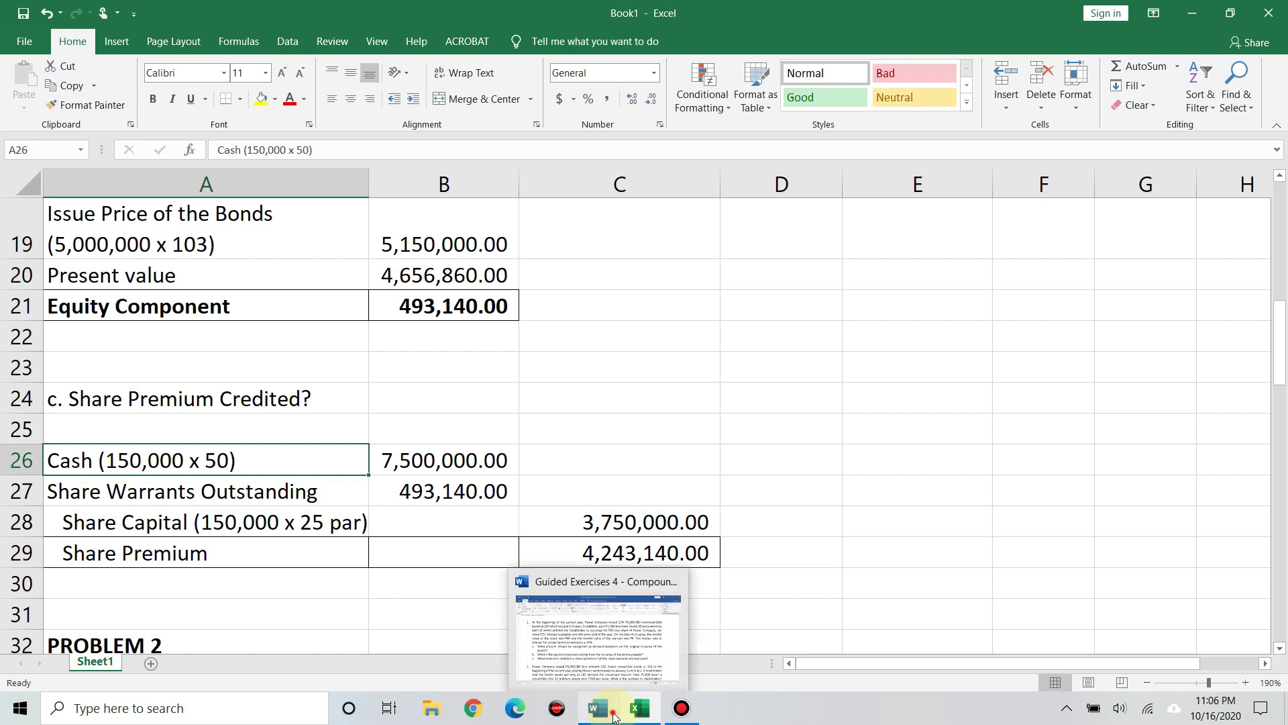
click(604, 631)
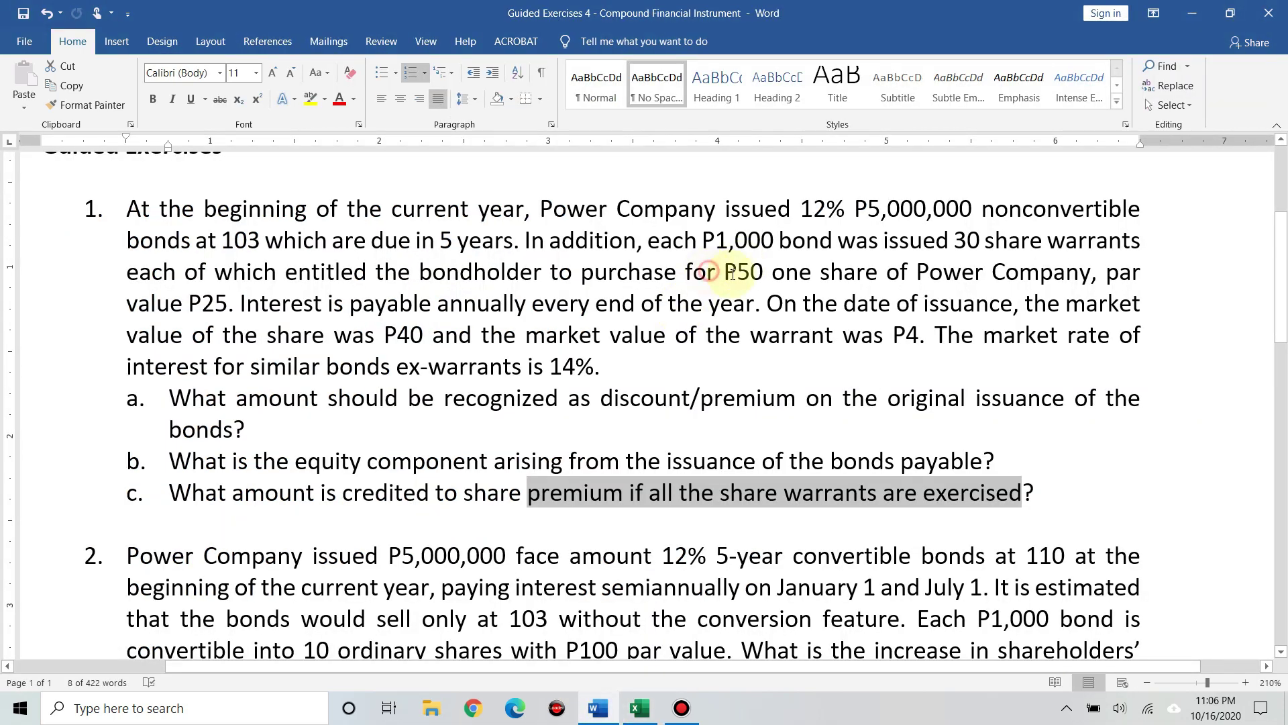
drag(686, 273, 774, 275)
key(alt+Tab)
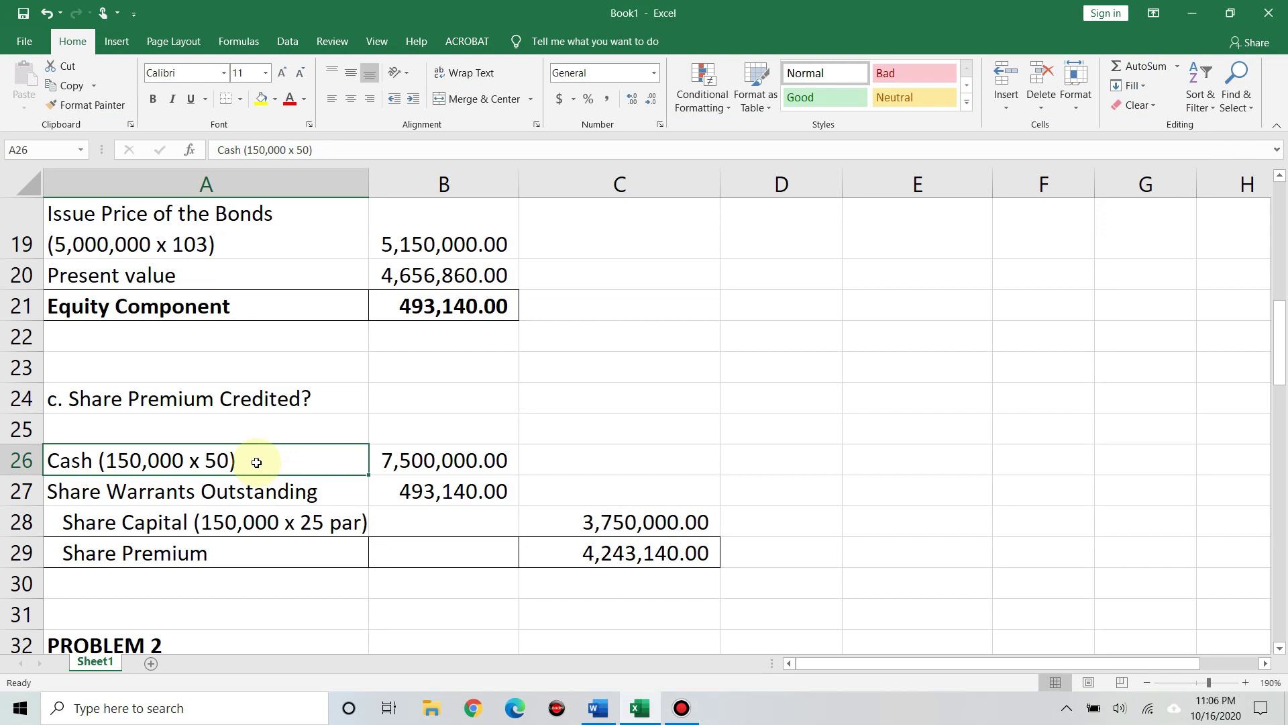
Review the cash, share warrants outstanding and share capital entries of the share premium working.
click(461, 459)
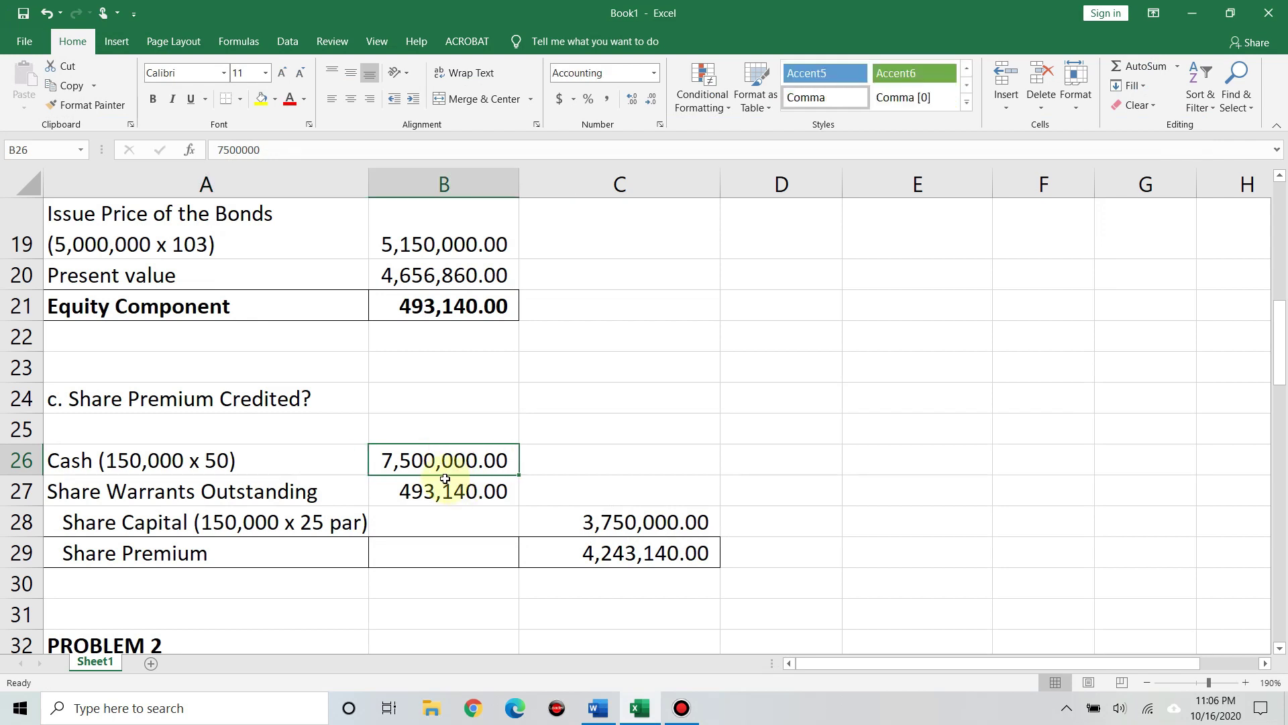
click(320, 495)
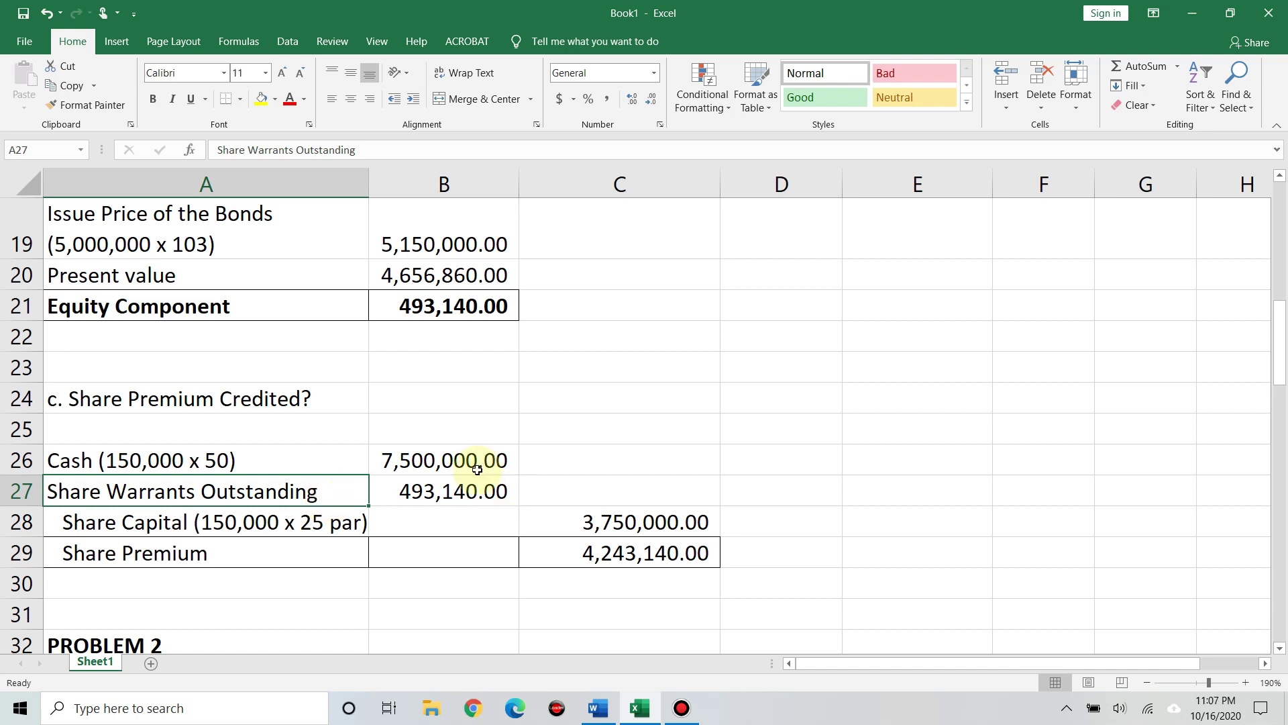
click(449, 312)
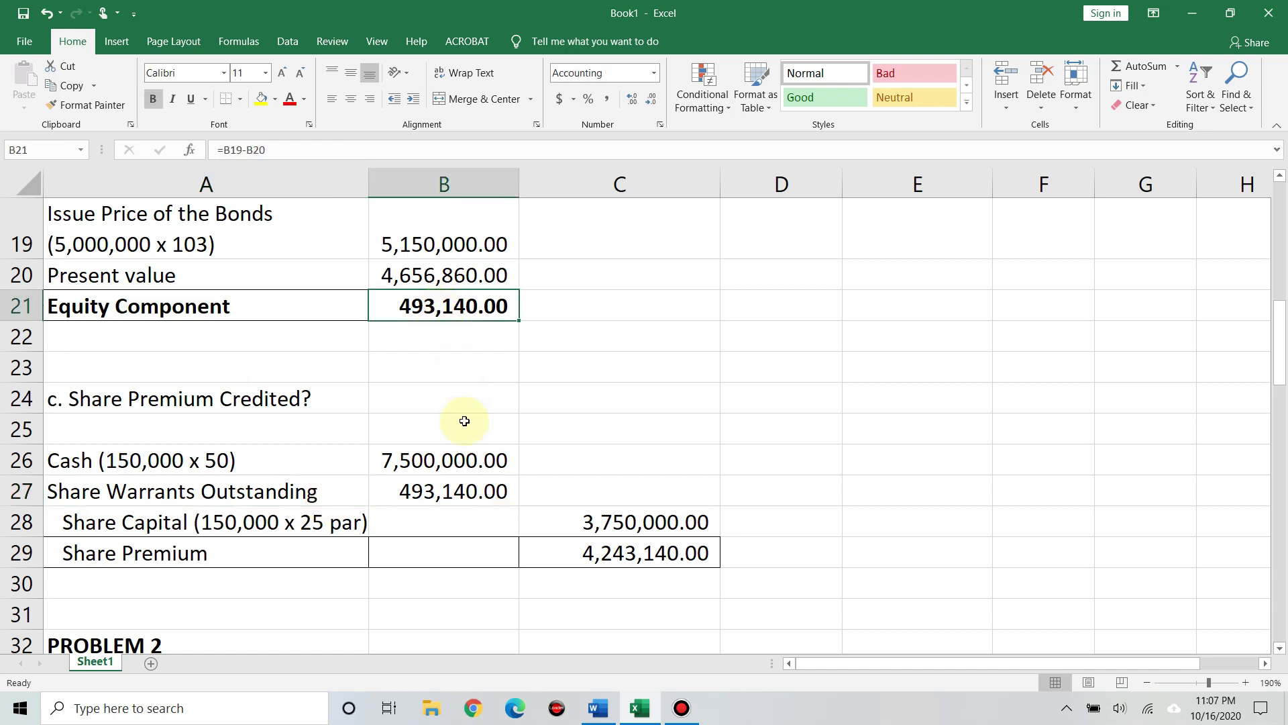
click(470, 490)
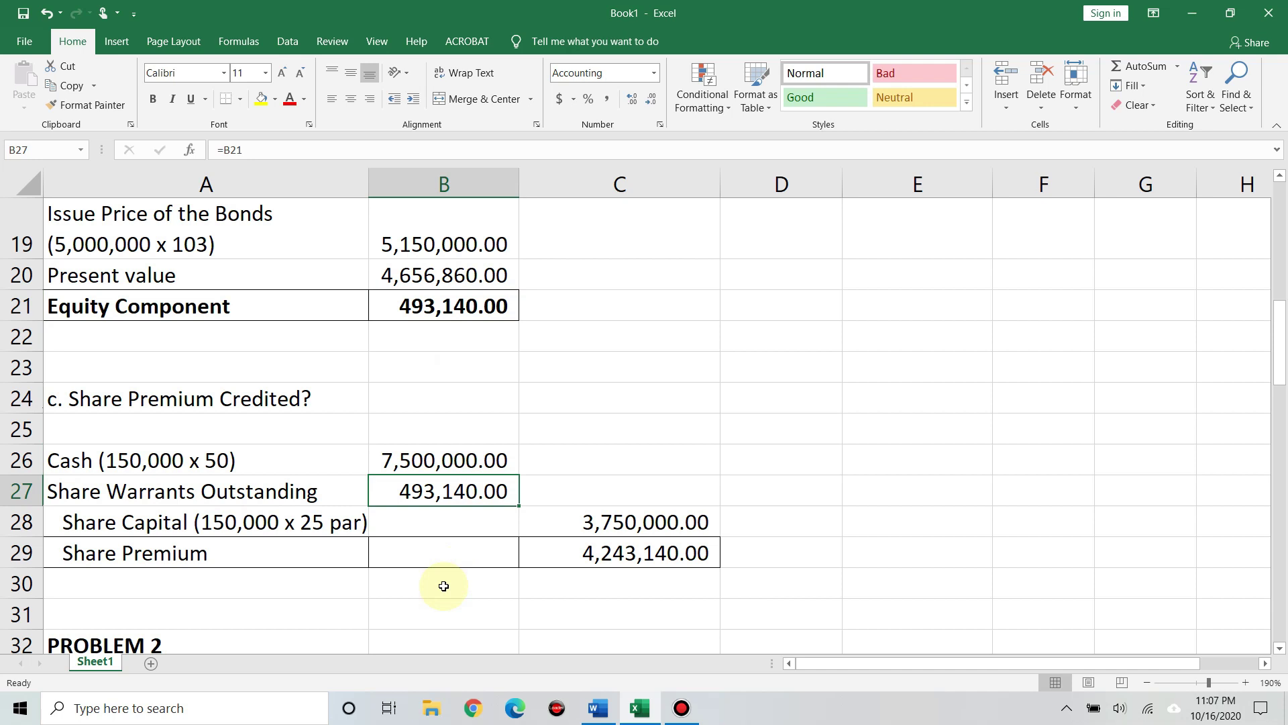
click(279, 523)
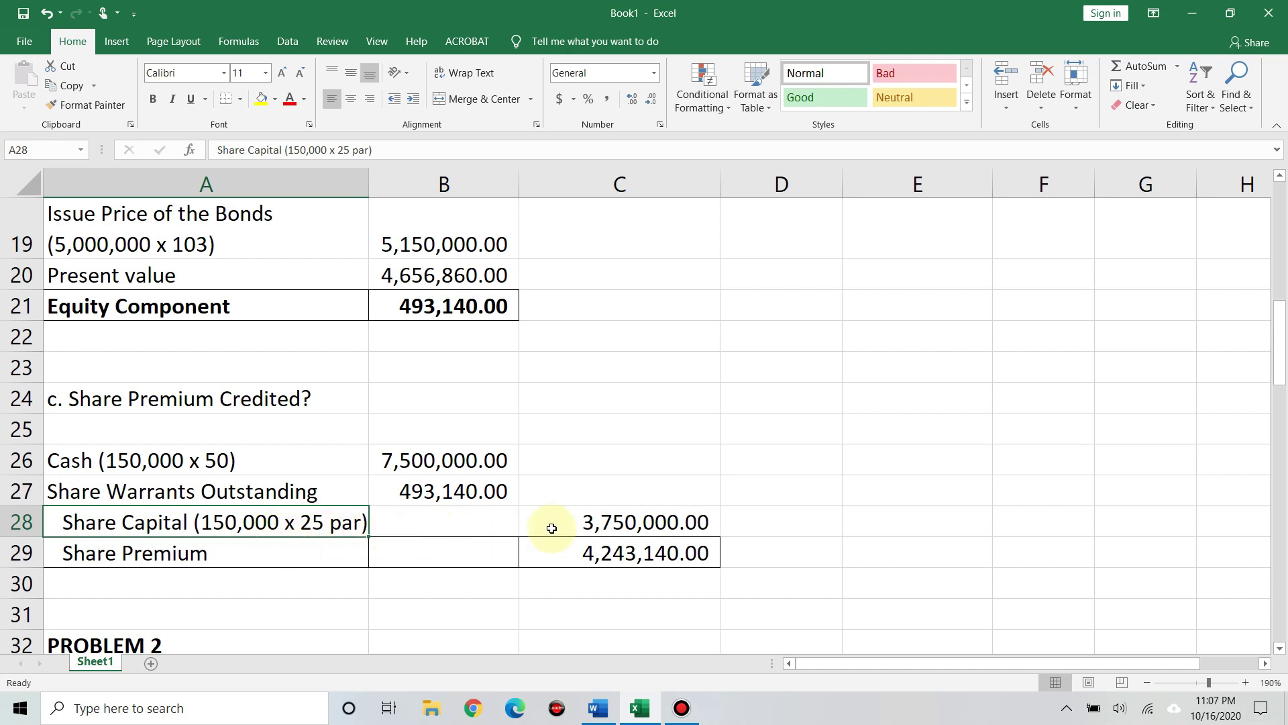
click(587, 524)
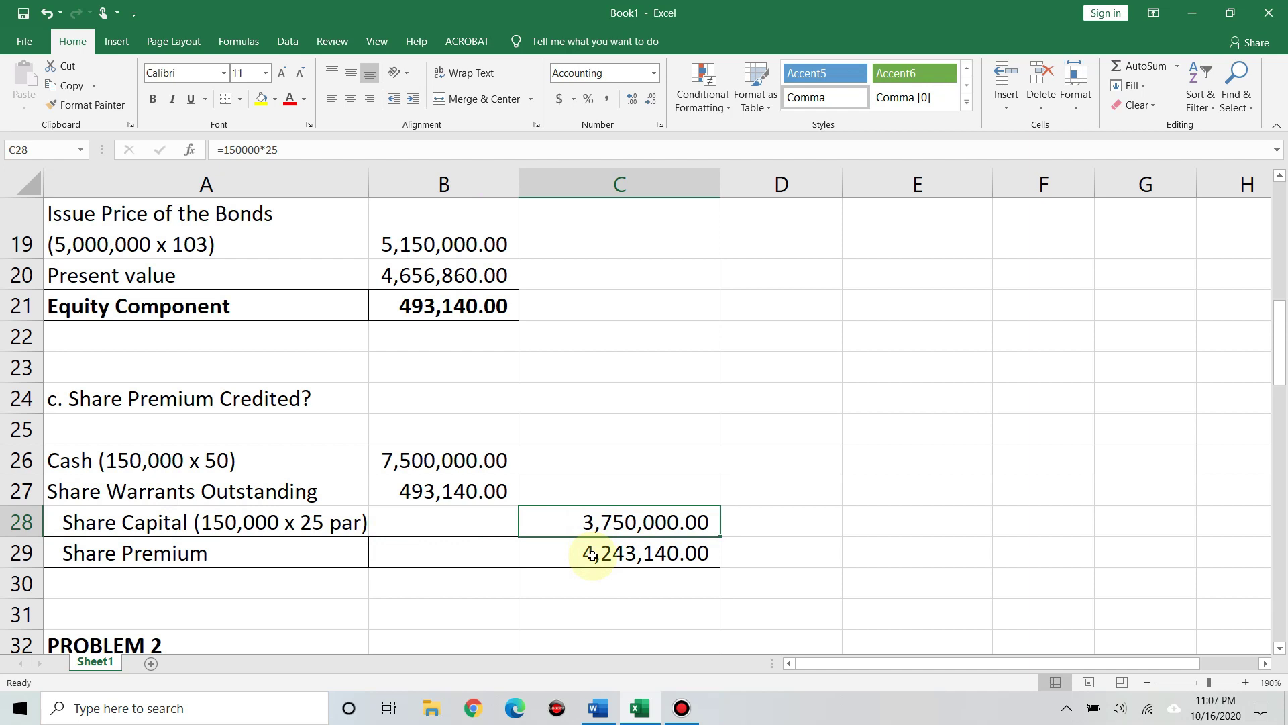
Check the share premium formula in C29 that gives 4,243,140.00.
click(253, 548)
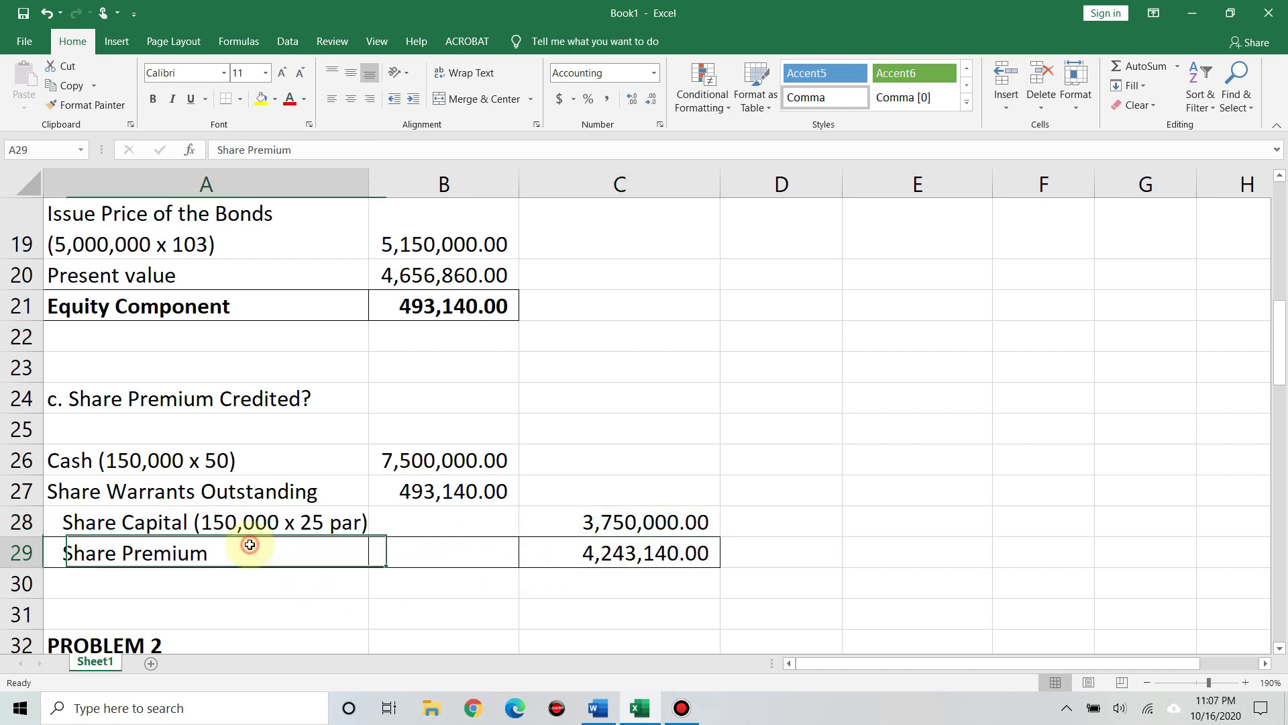
click(617, 543)
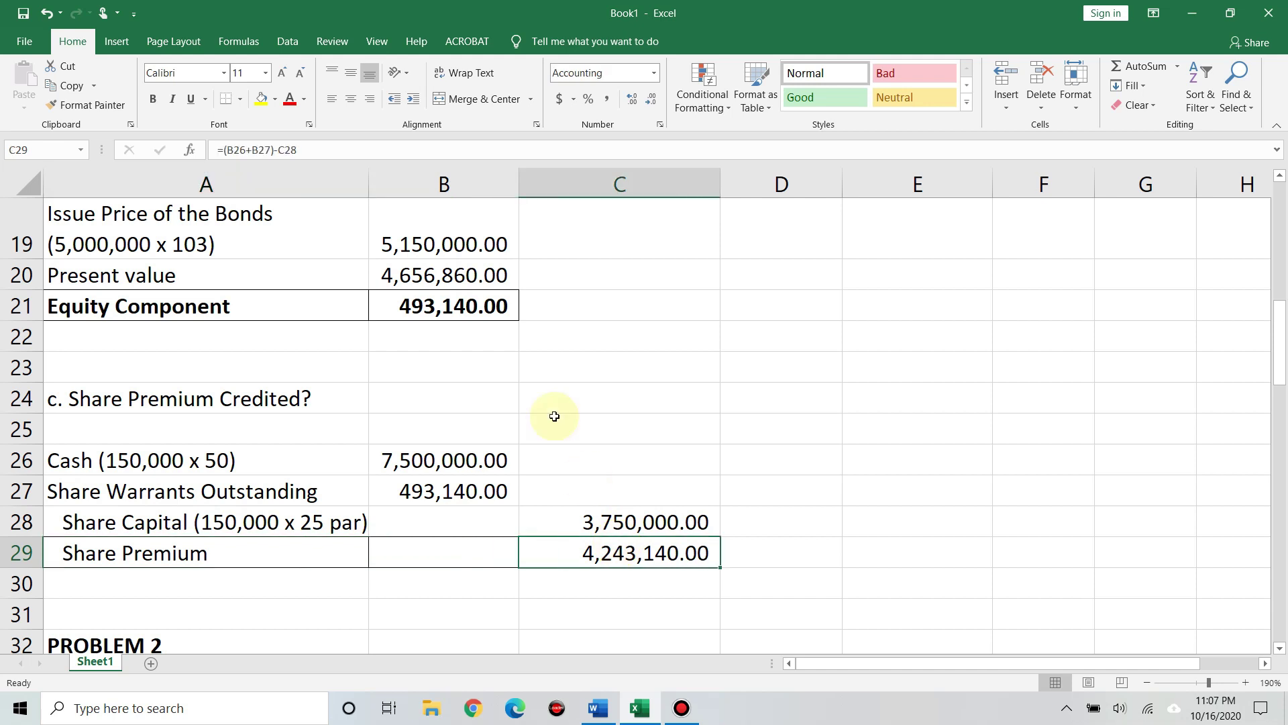
click(264, 149)
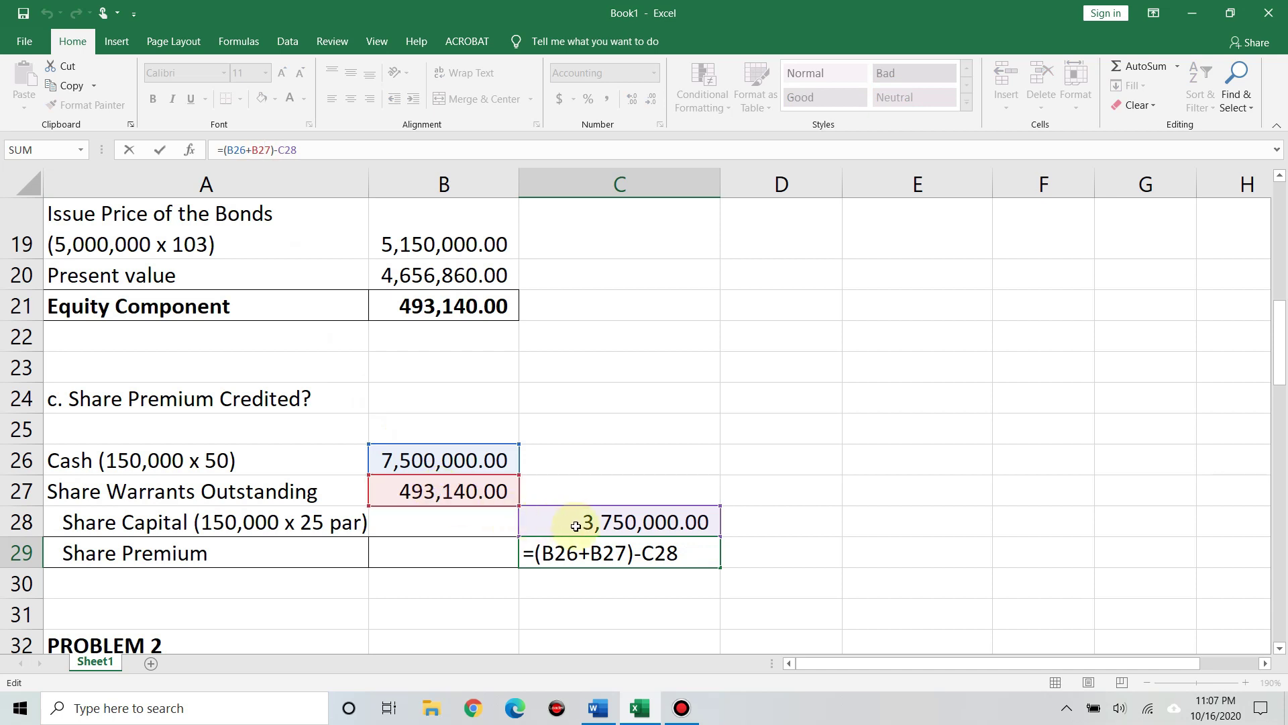
key(Return)
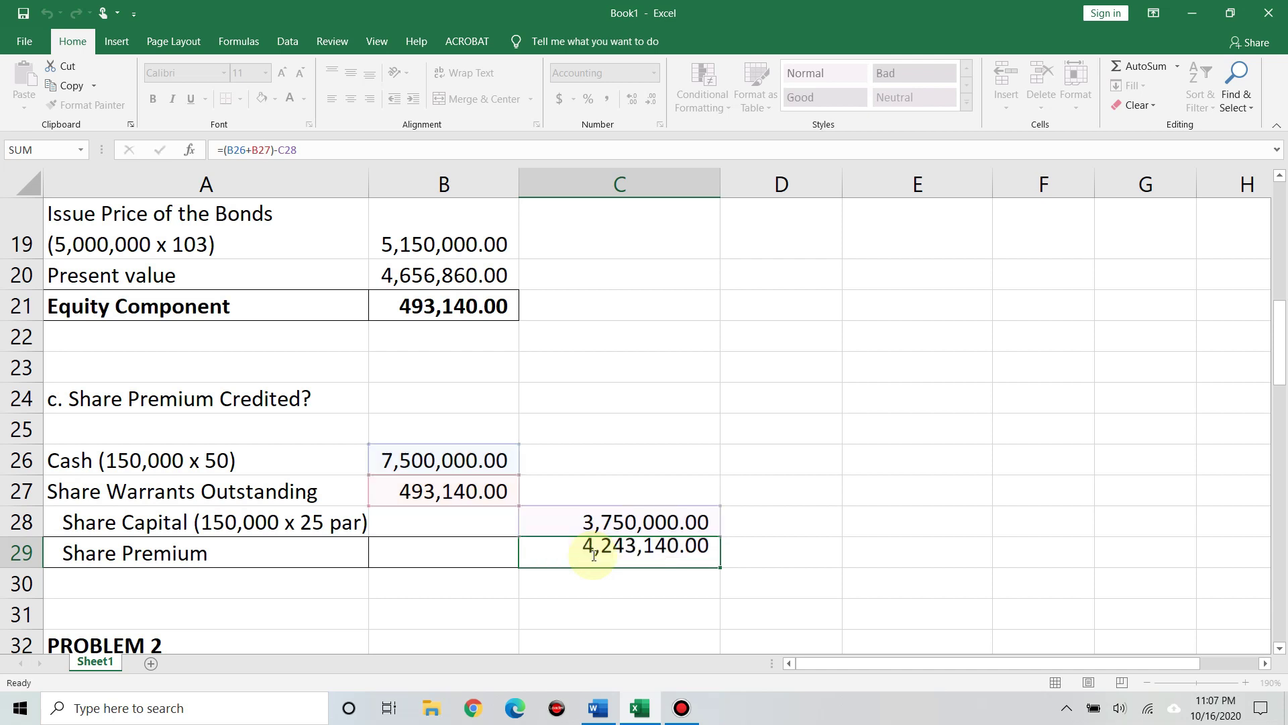
click(592, 551)
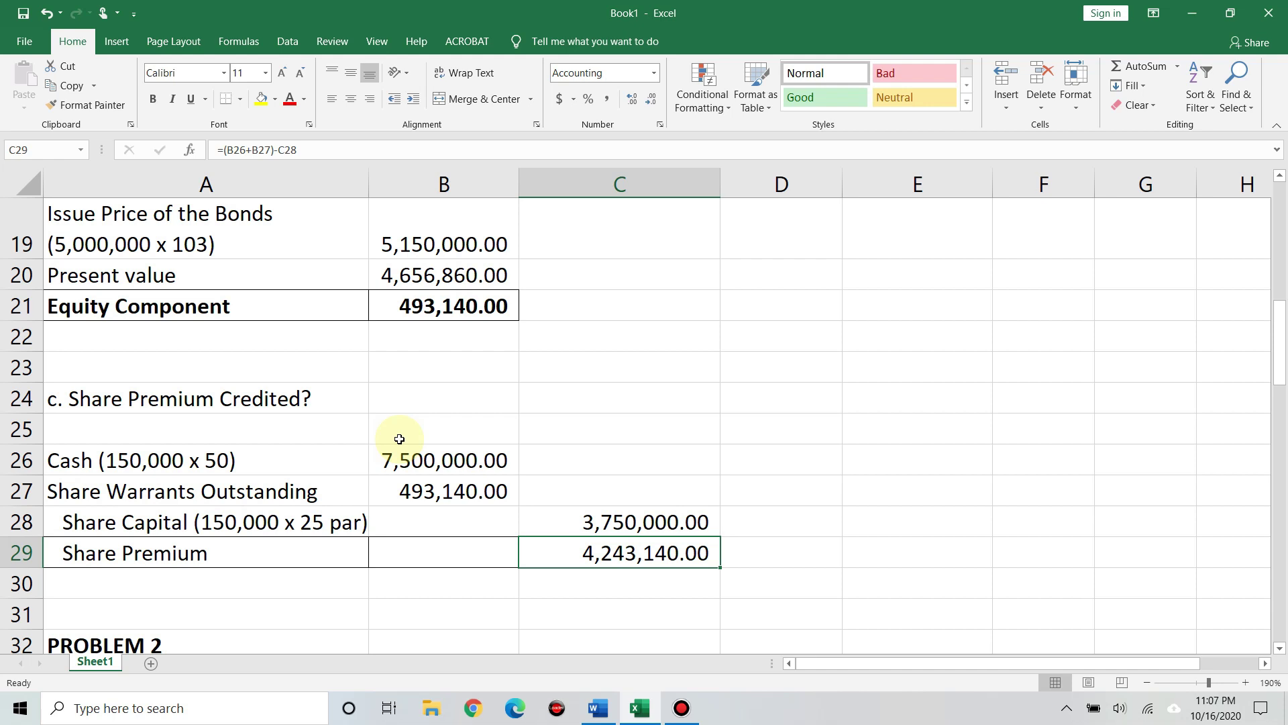
Move to the Problem 2 issue price working and bring up the Word exercise document.
scroll(399, 438, down, 4)
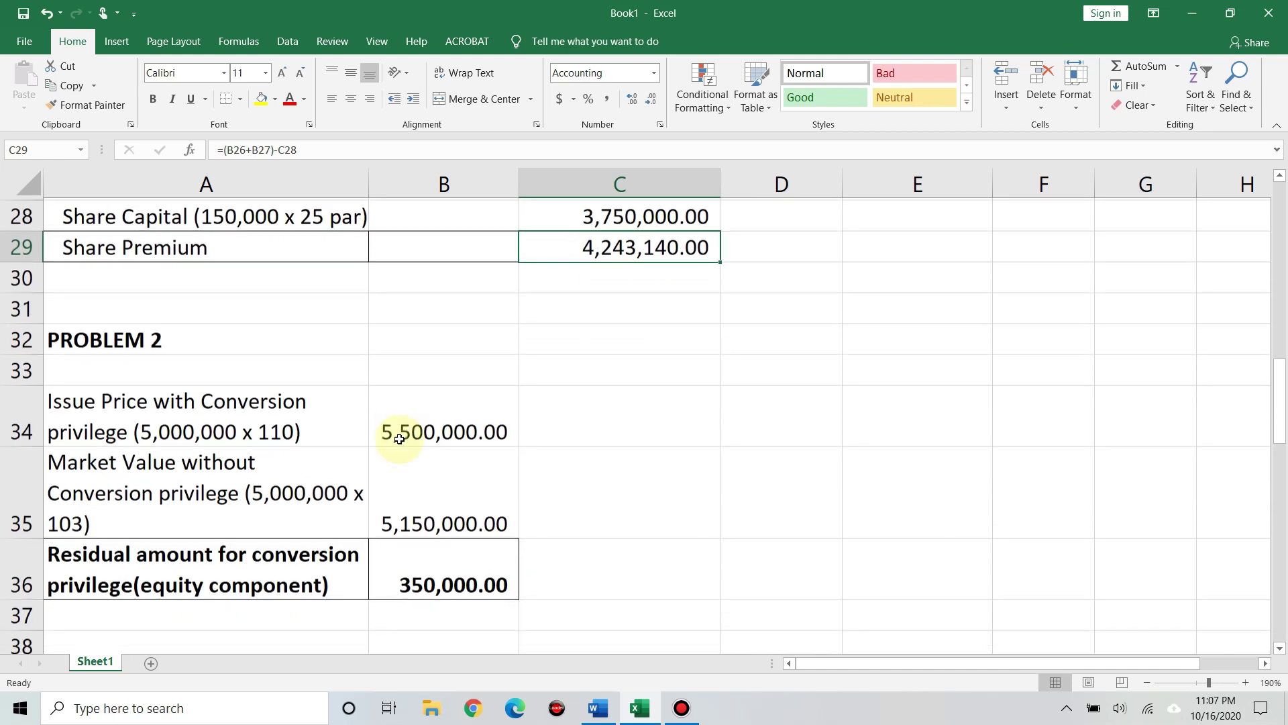
click(241, 317)
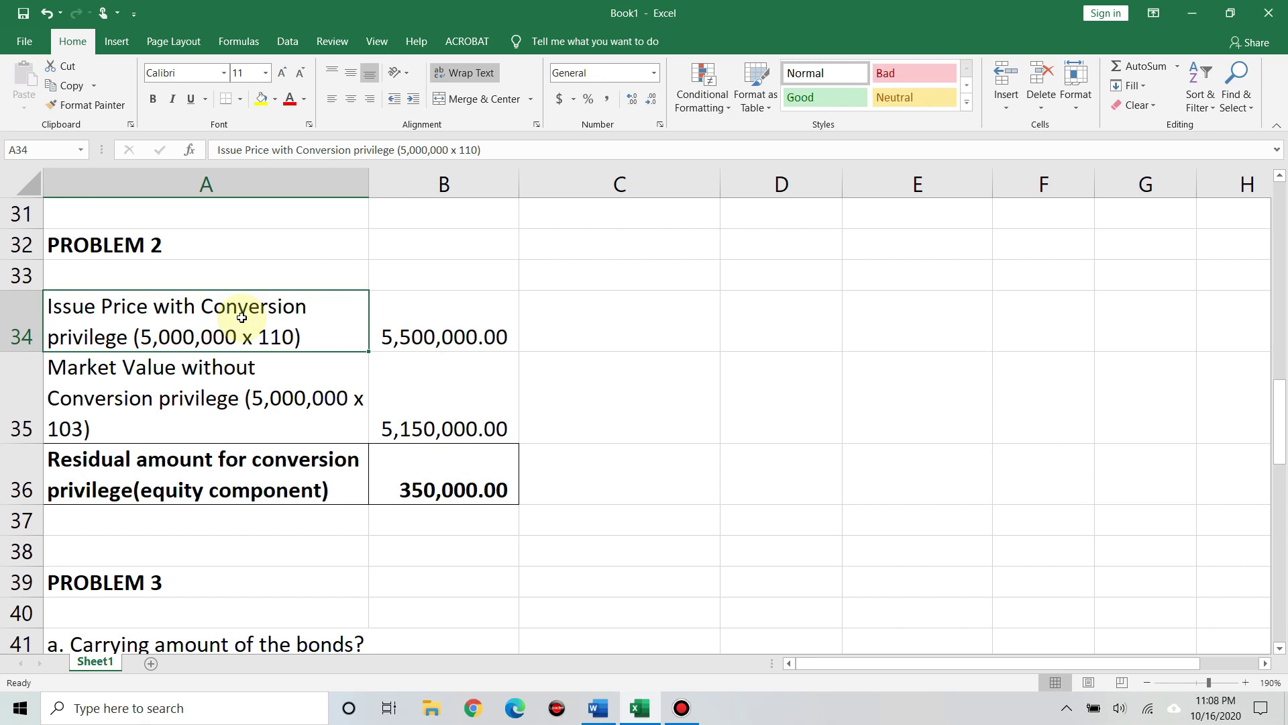
click(598, 708)
Highlight question 2's bond terms, original issuance wording, and the interest and 103 price terms.
scroll(339, 328, down, 5)
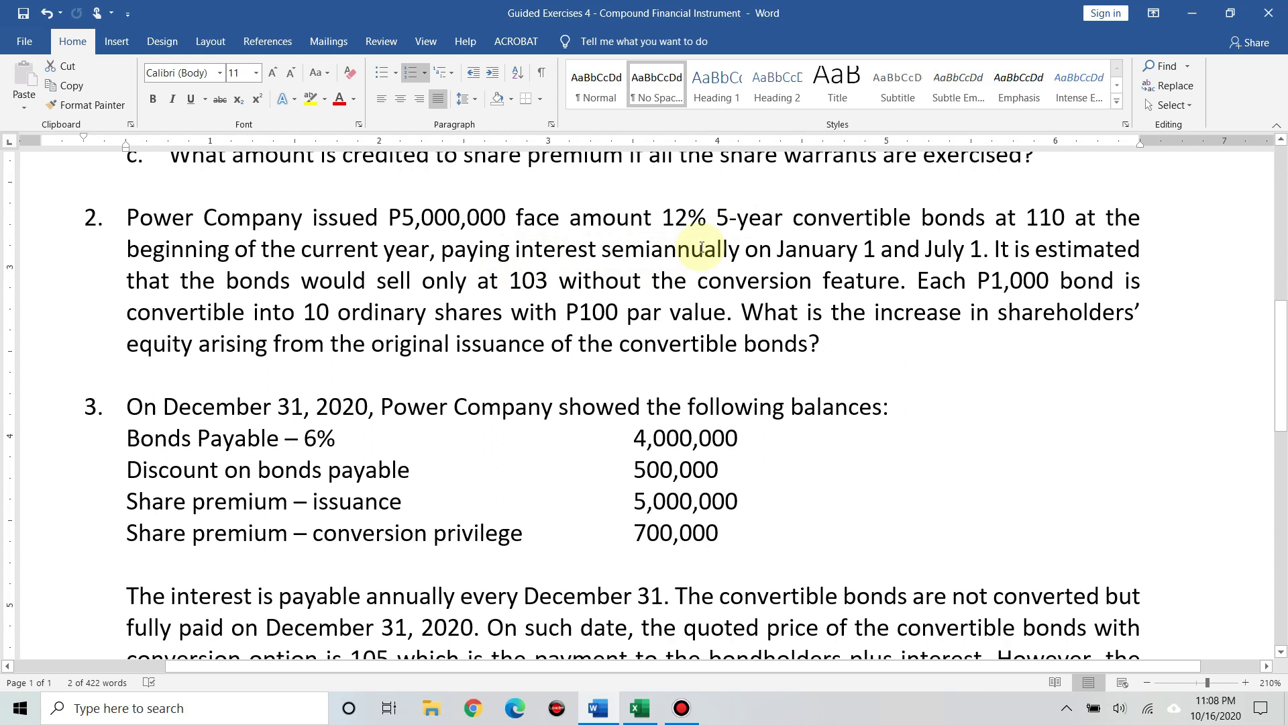
drag(701, 248, 764, 281)
click(762, 282)
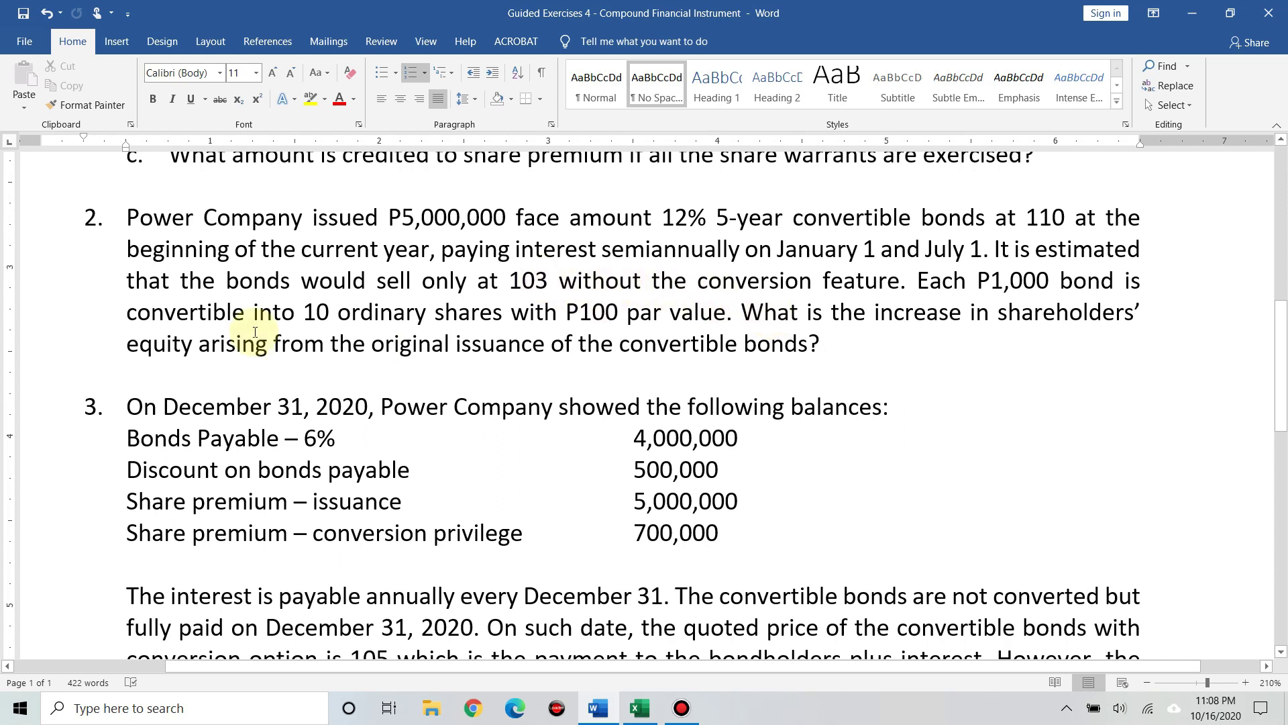
drag(373, 343, 549, 343)
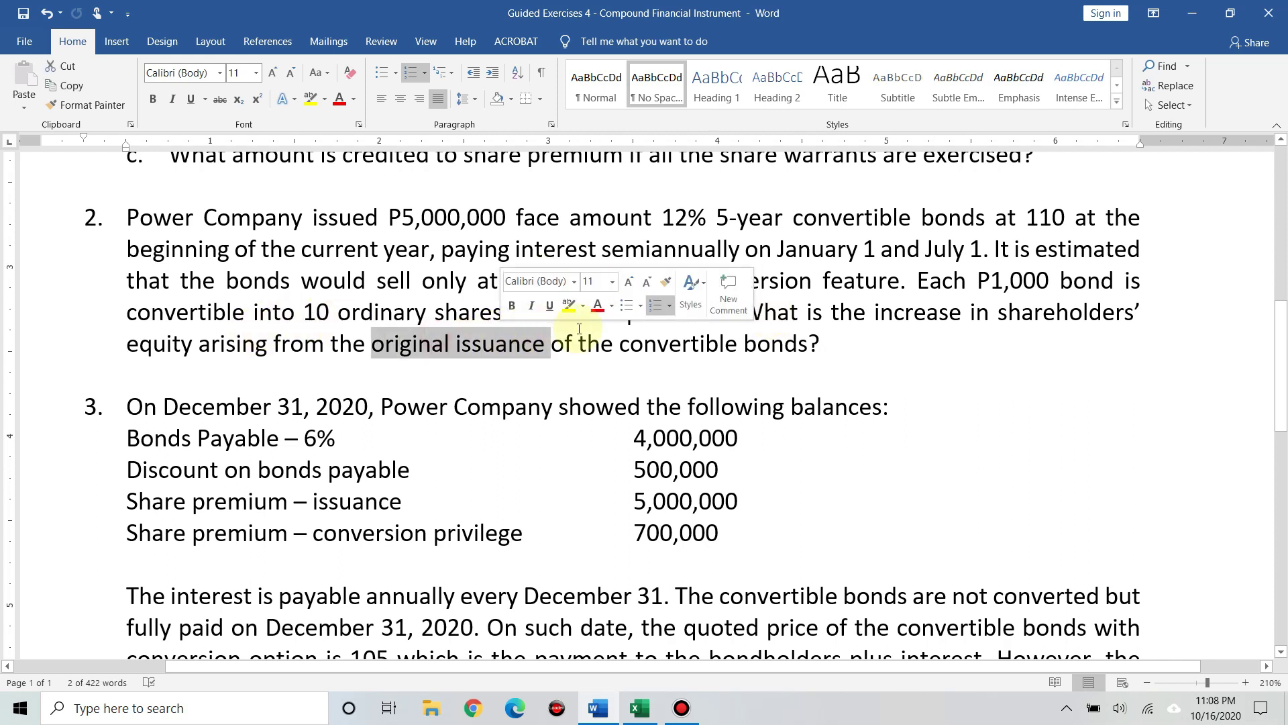
click(690, 350)
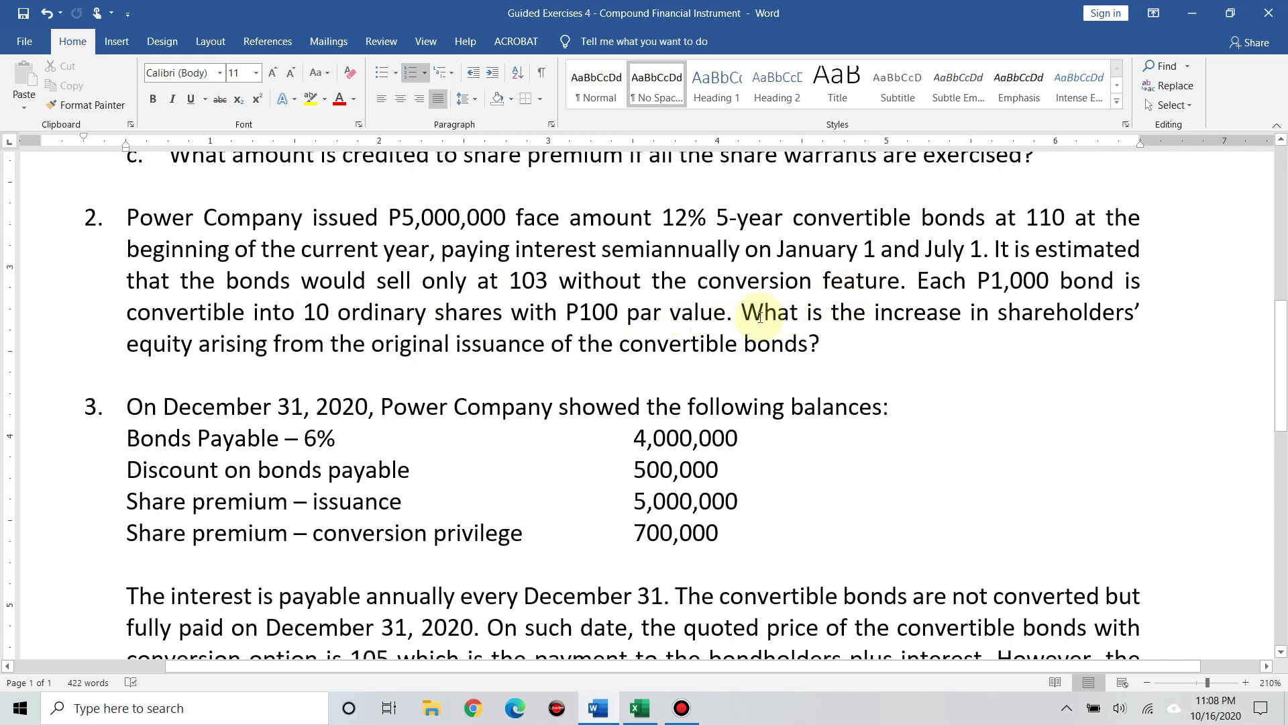
drag(489, 347, 772, 349)
click(625, 224)
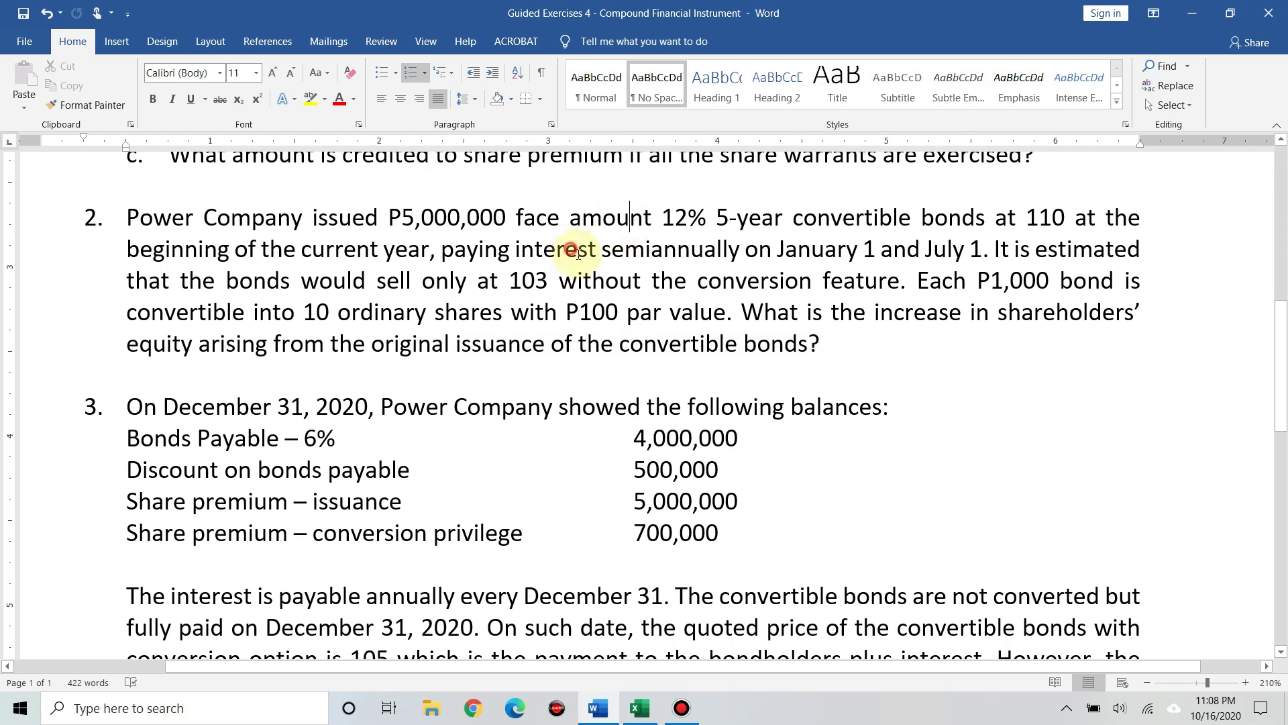
drag(578, 254, 618, 280)
click(618, 281)
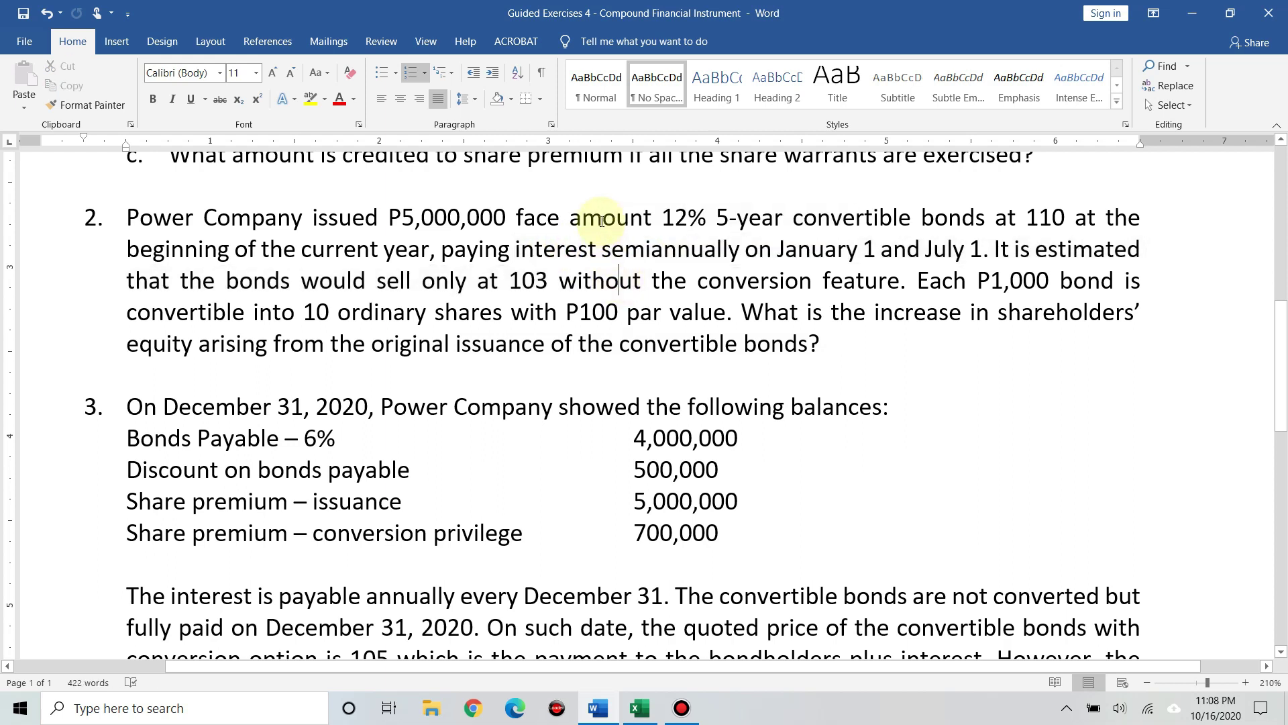
click(602, 220)
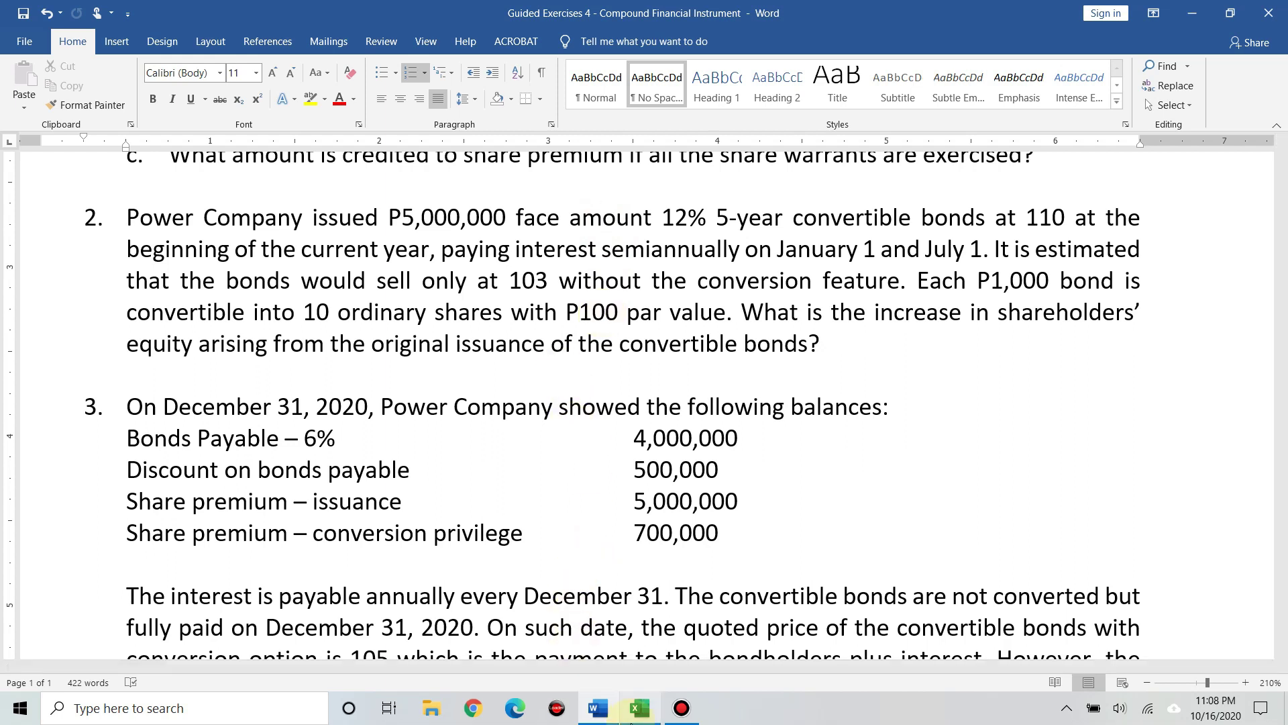
Return to the Excel workbook's Problem 2 working.
click(640, 708)
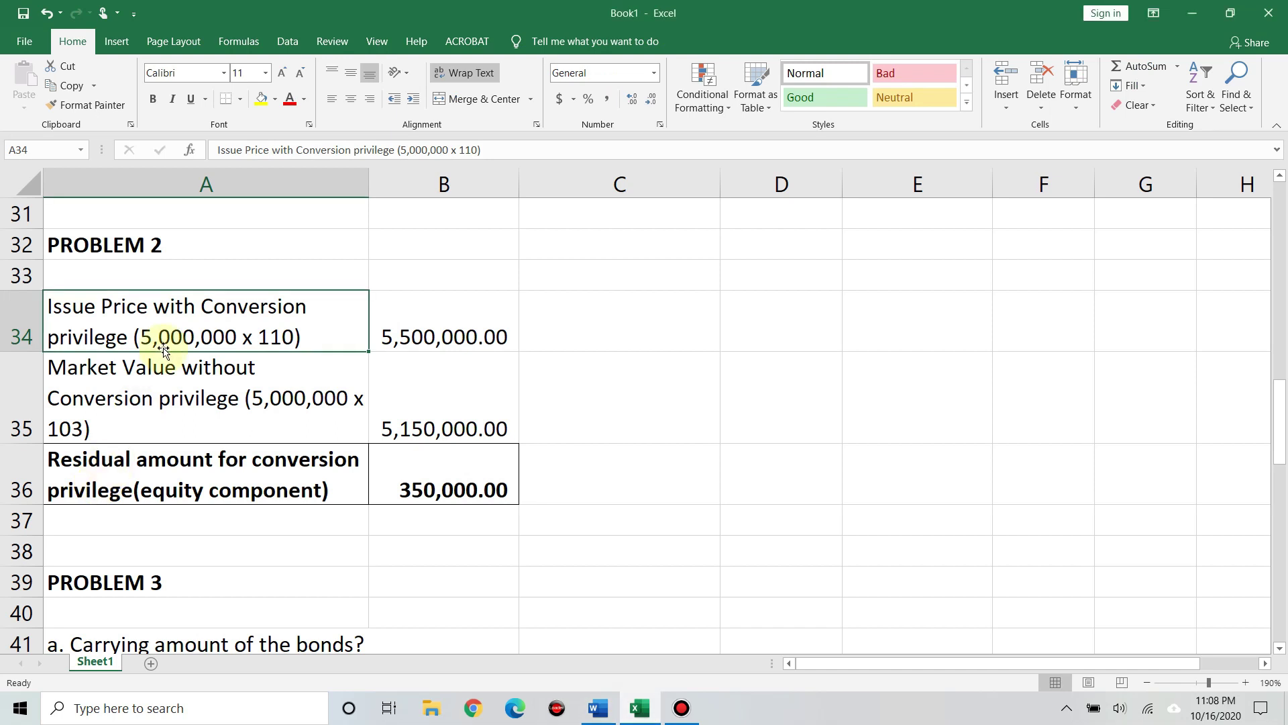
click(609, 703)
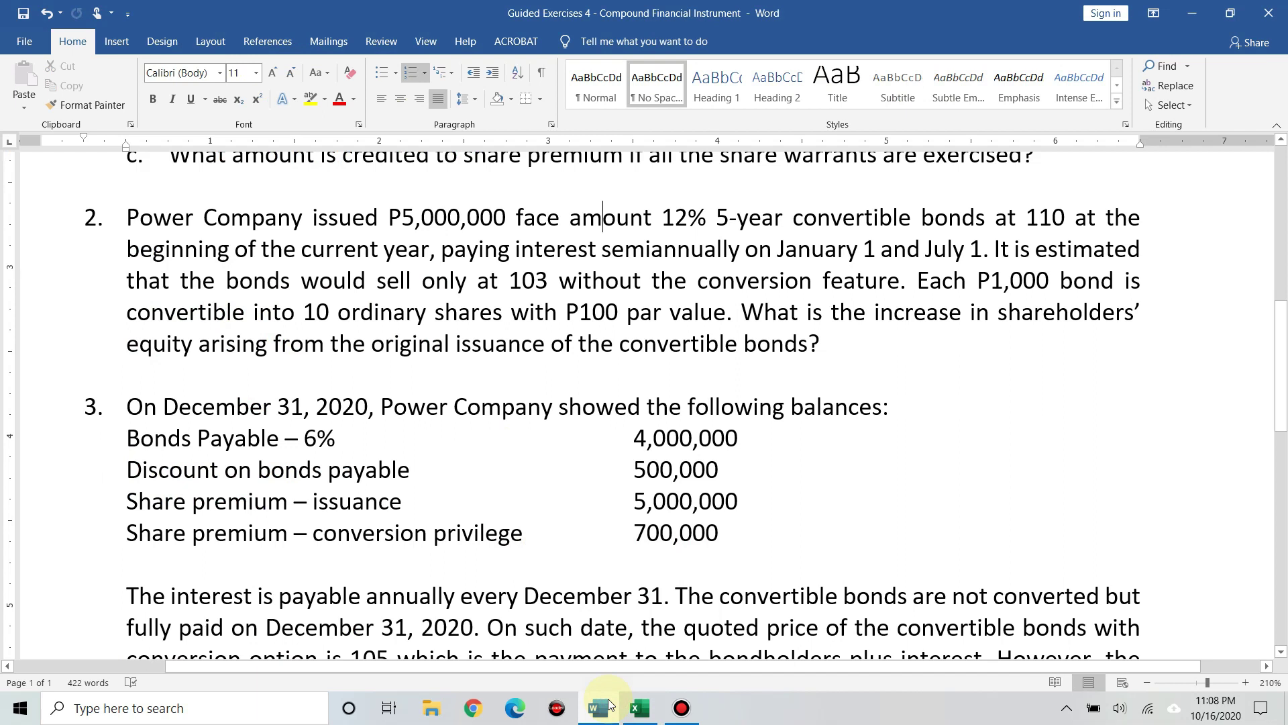
click(609, 703)
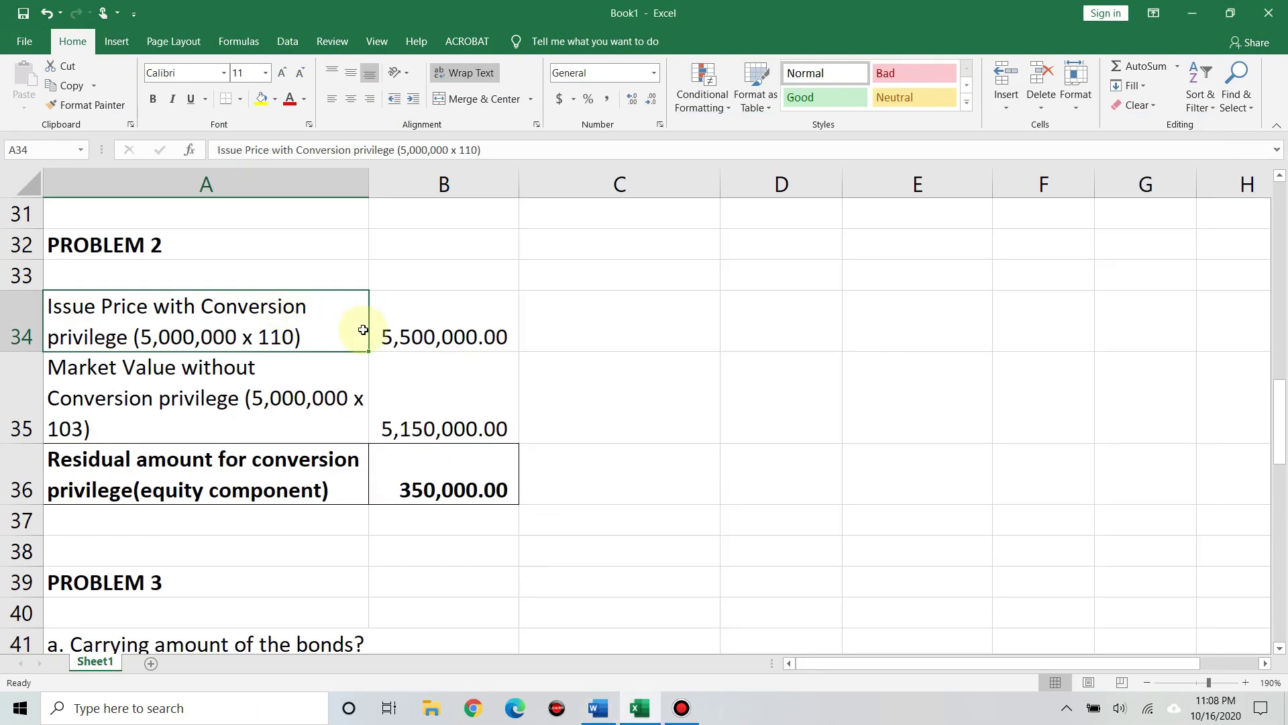
Check Problem 2's issue price 5,500,000.00 and market value 5,150,000.00 formulas in B34:B35.
click(431, 331)
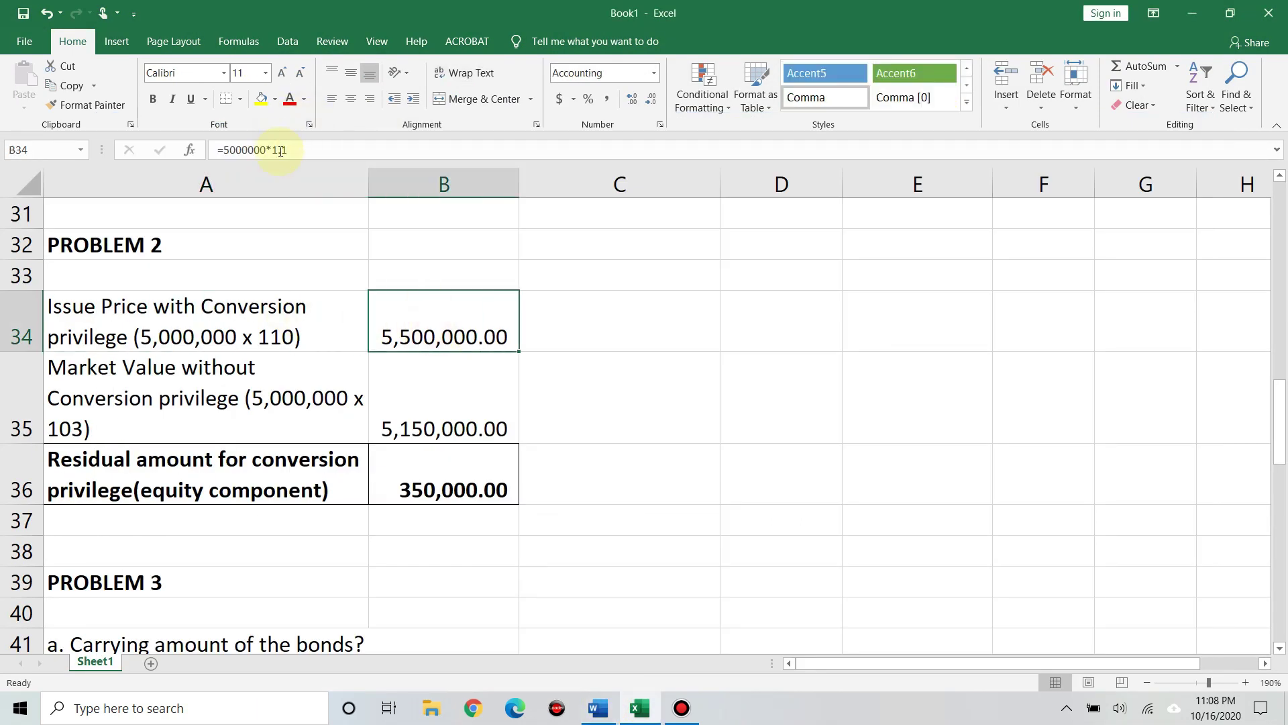
click(279, 150)
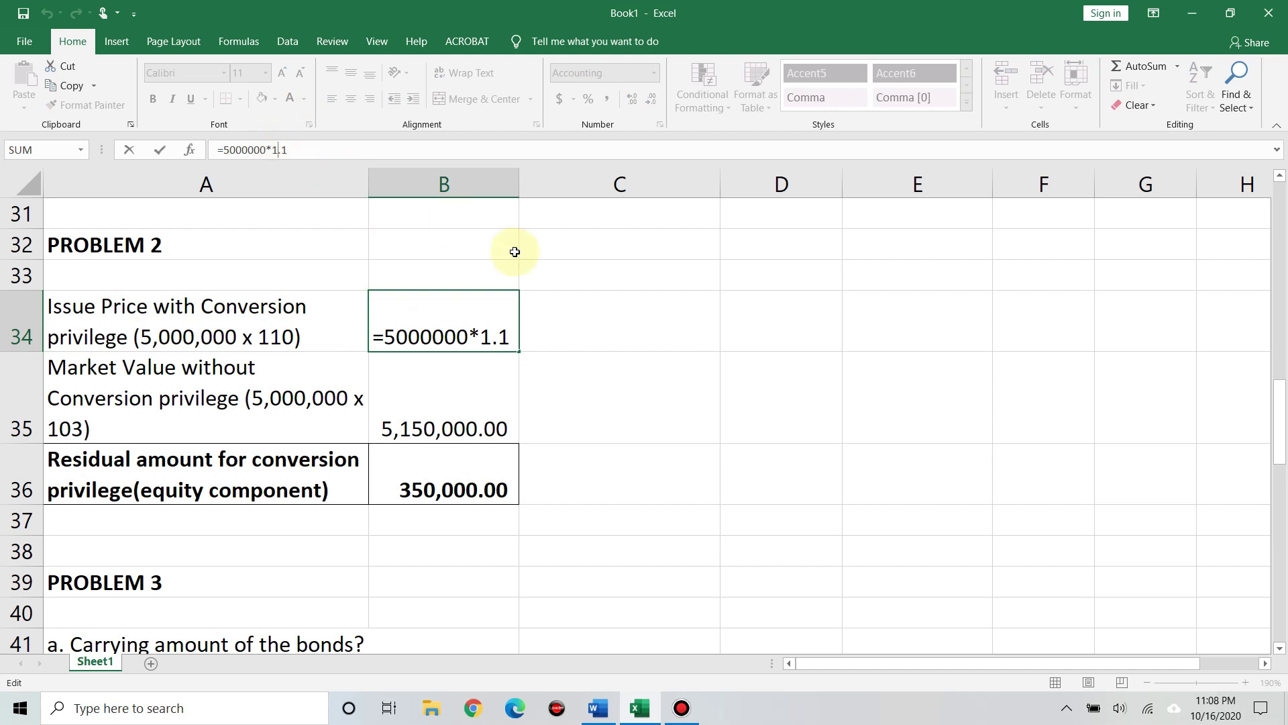
key(Return)
key(Left)
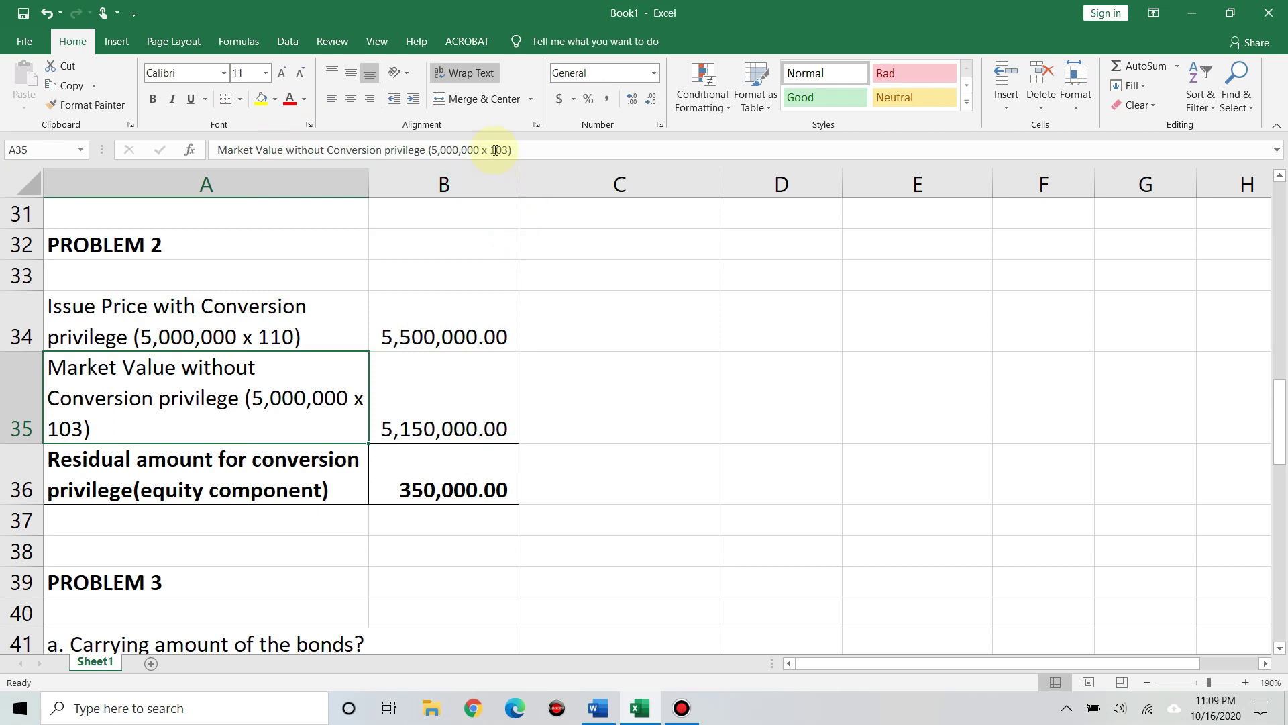
click(505, 365)
click(316, 148)
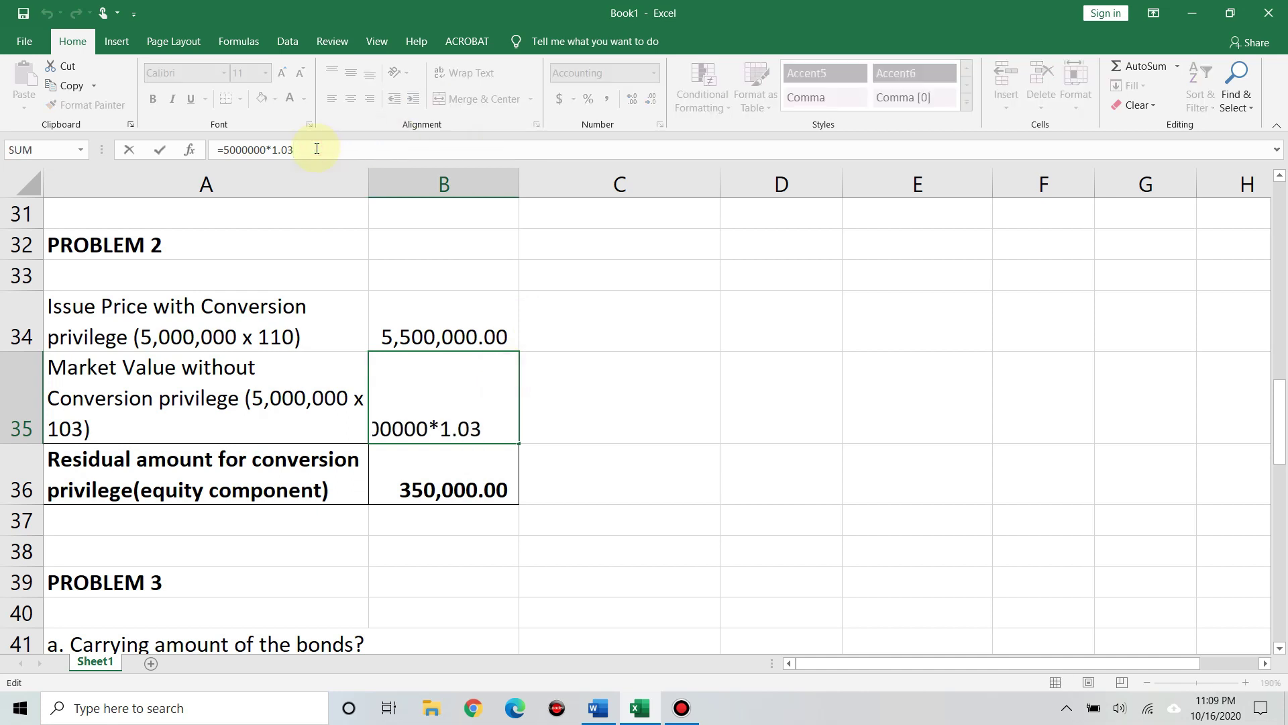
key(Return)
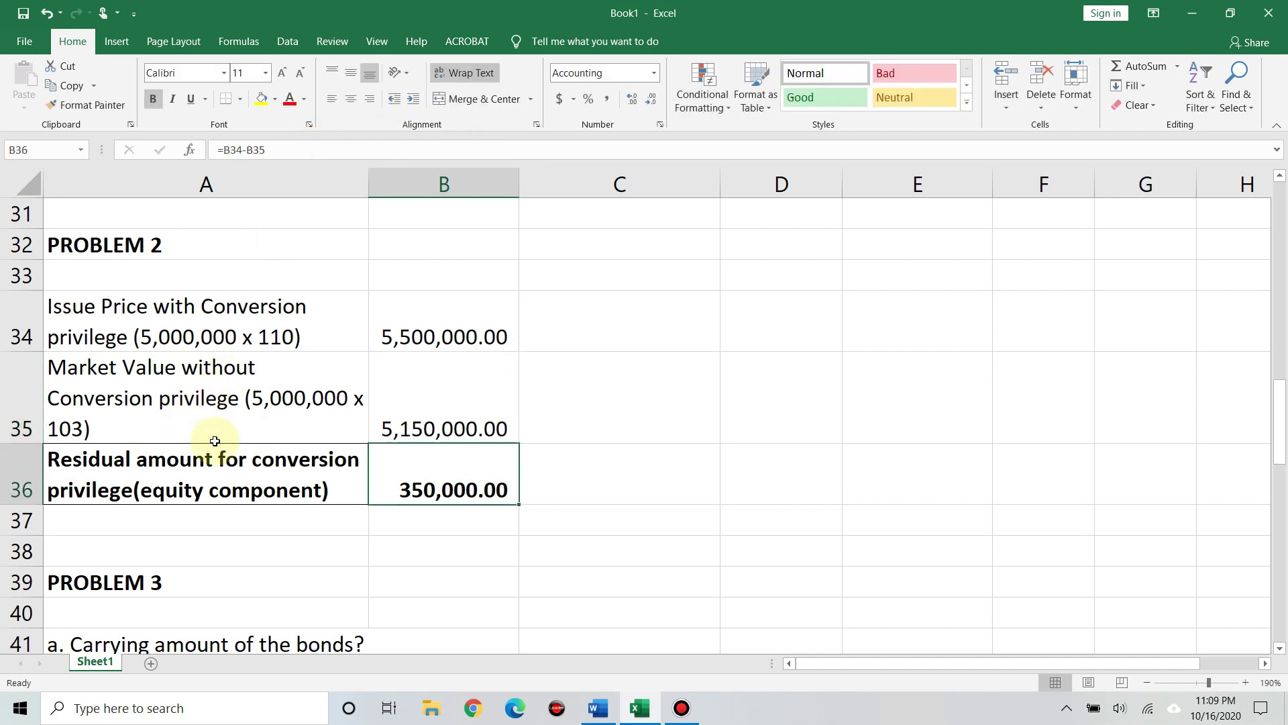
Check the residual equity component formula in B36 giving 350,000.00.
drag(316, 469, 472, 473)
click(469, 471)
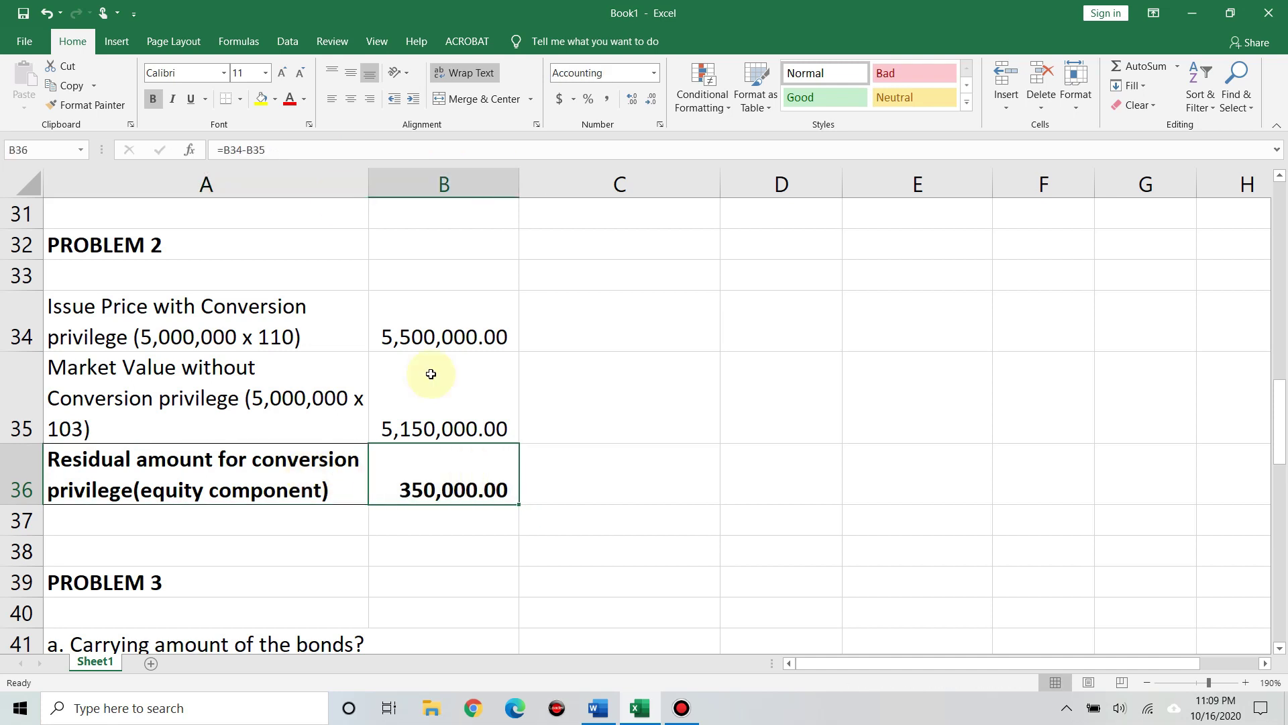
click(300, 142)
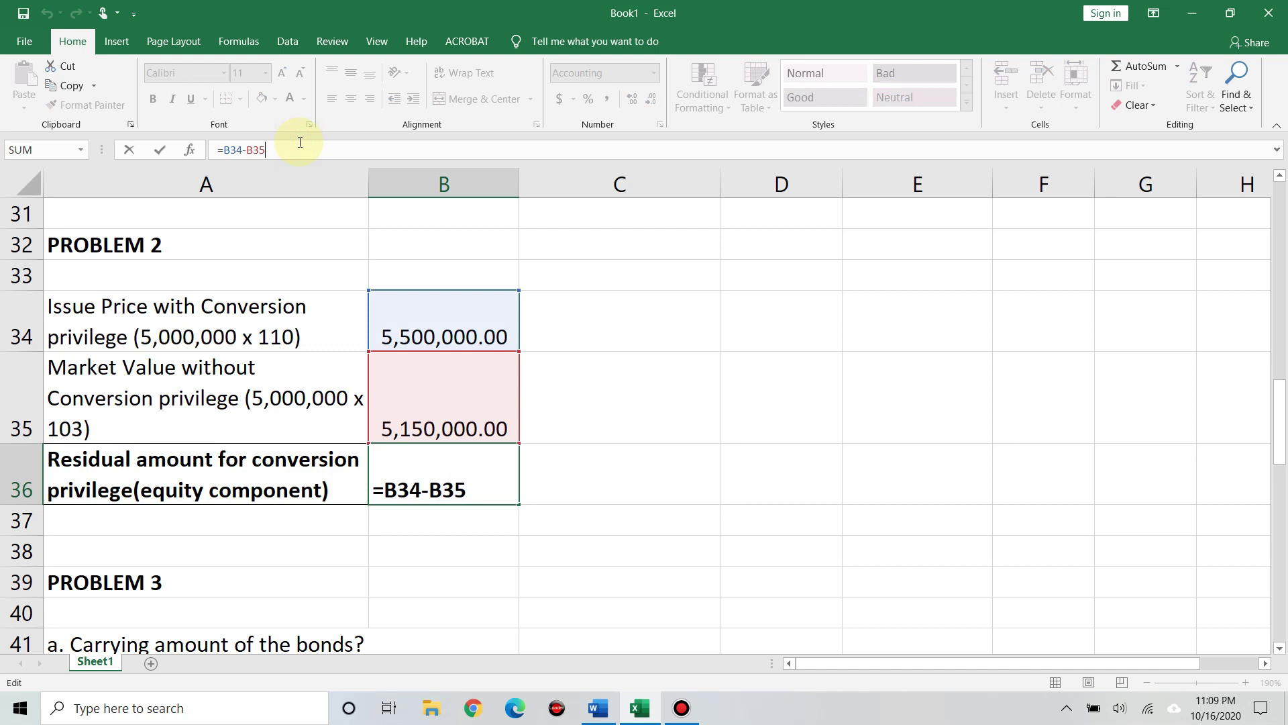
key(ctrl+Return)
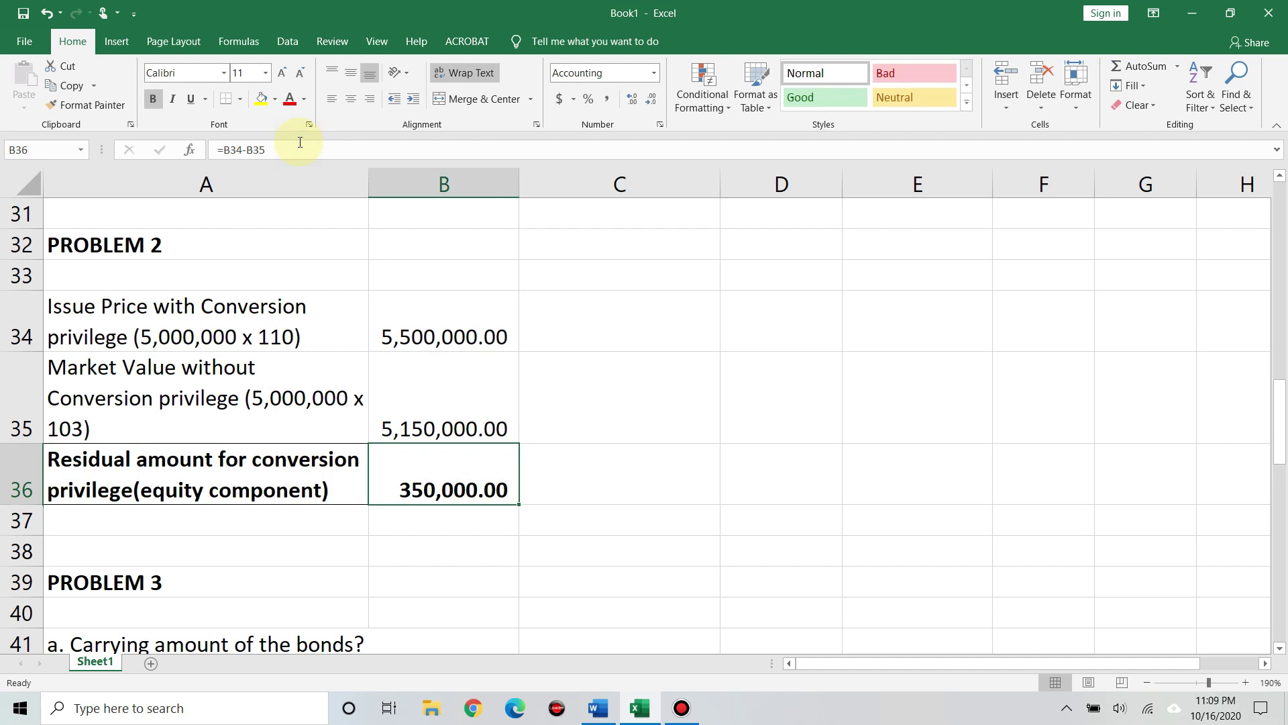
Go to Problem 3's Bonds payable row, then bring up question 3 in the Word document.
scroll(248, 443, down, 2)
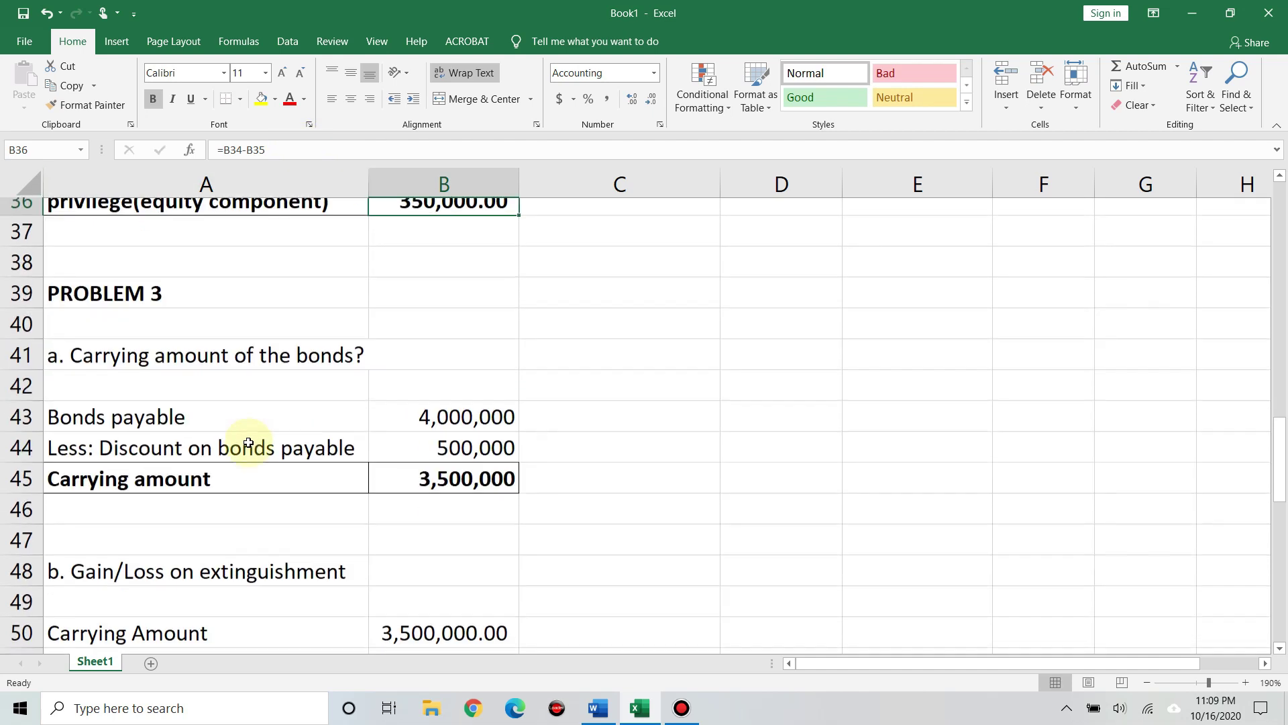
scroll(248, 443, down, 1)
scroll(244, 396, up, 2)
click(195, 484)
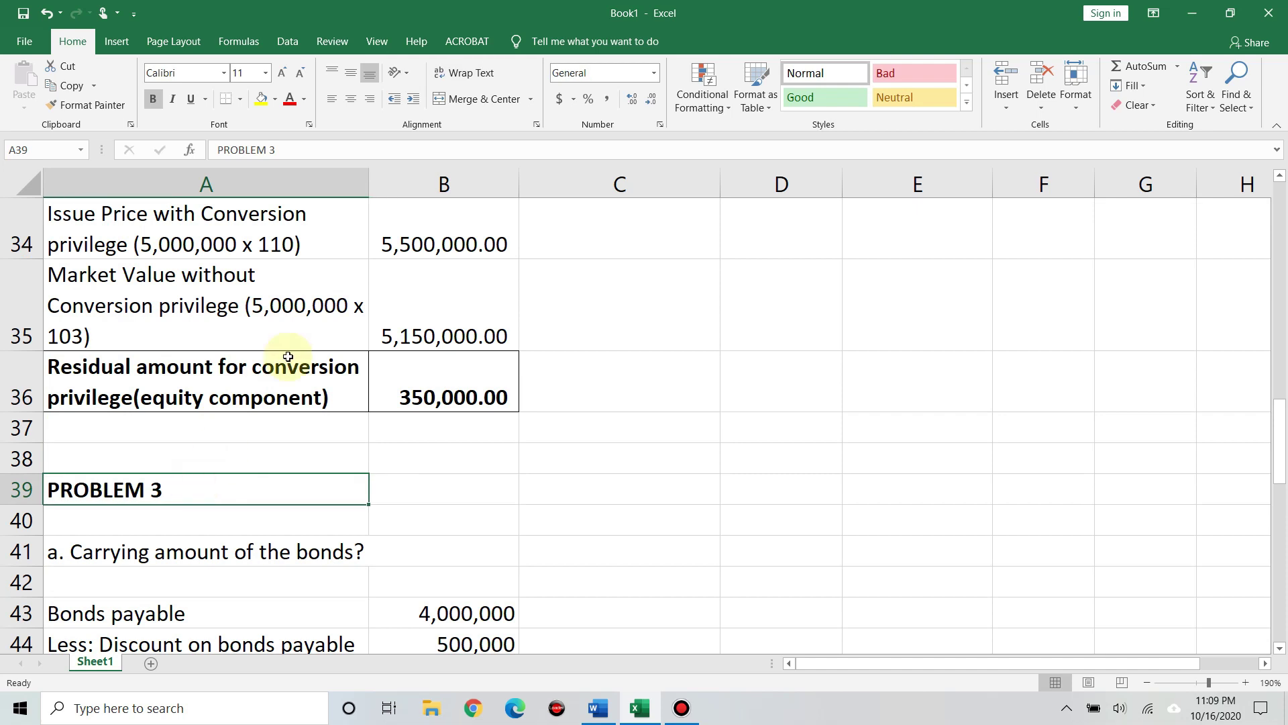
scroll(288, 356, down, 2)
key(ctrl+Down)
key(ctrl+Down)
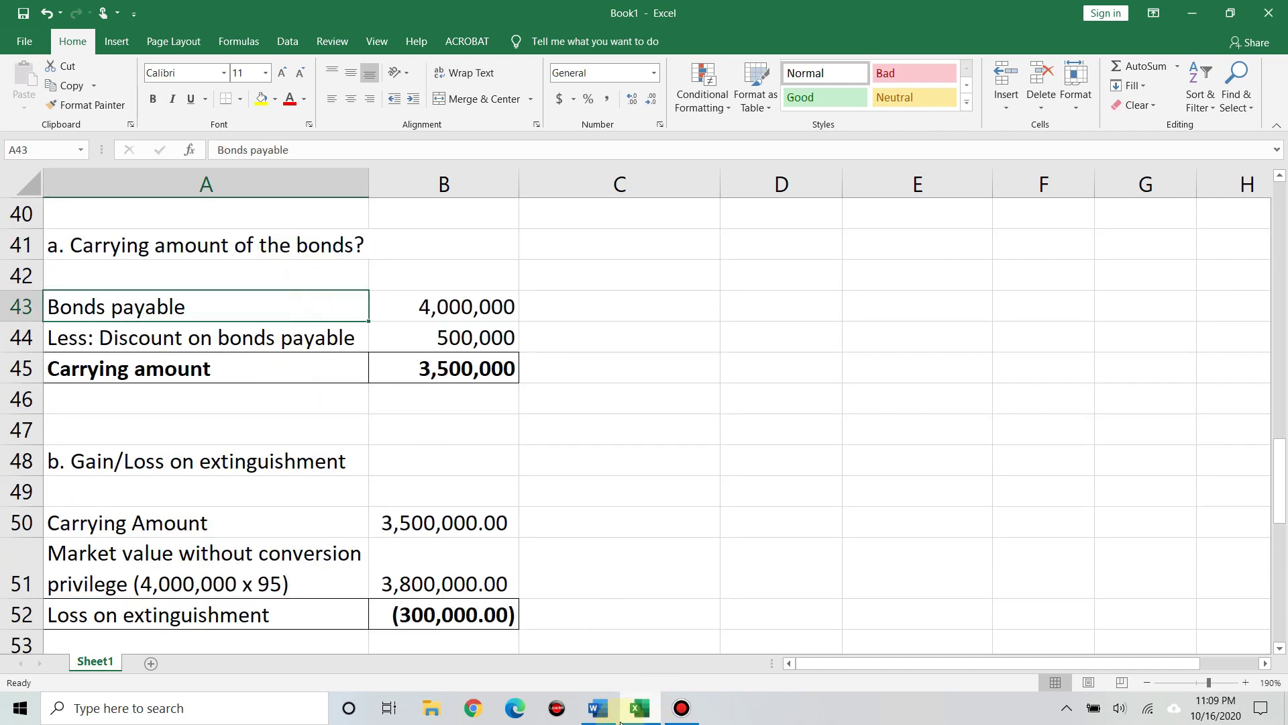
click(615, 718)
scroll(577, 442, down, 3)
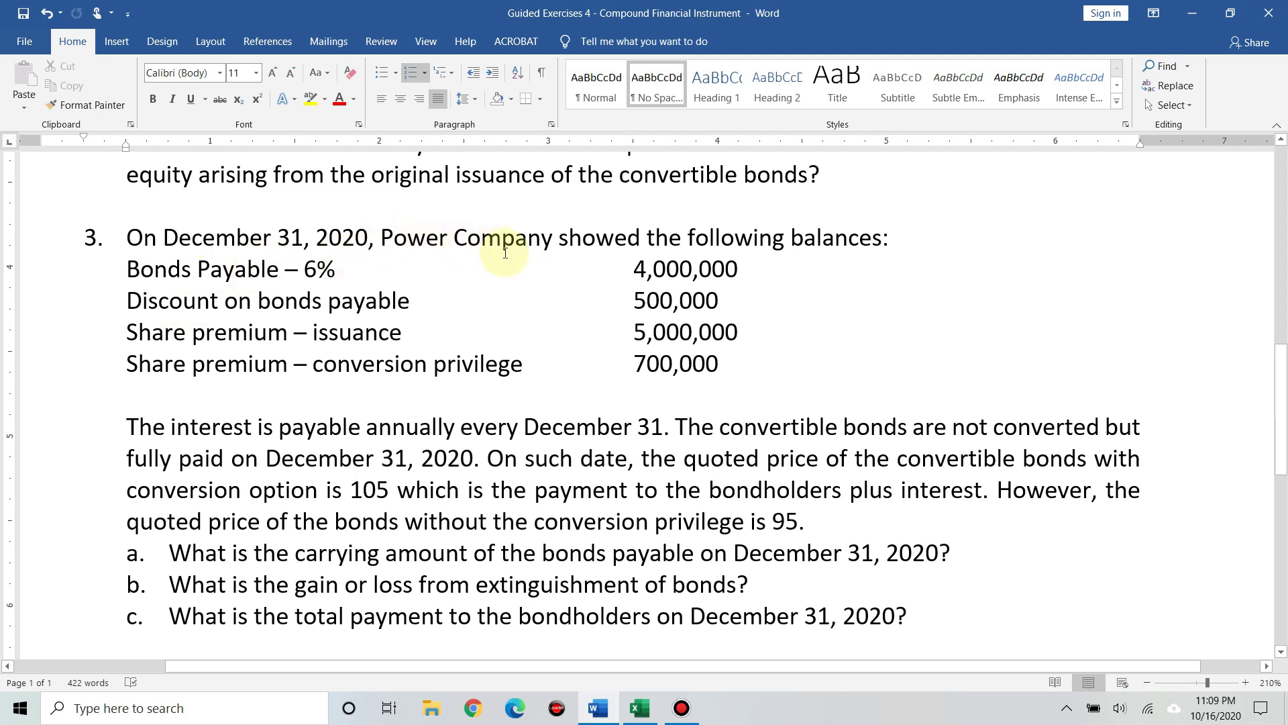
click(182, 300)
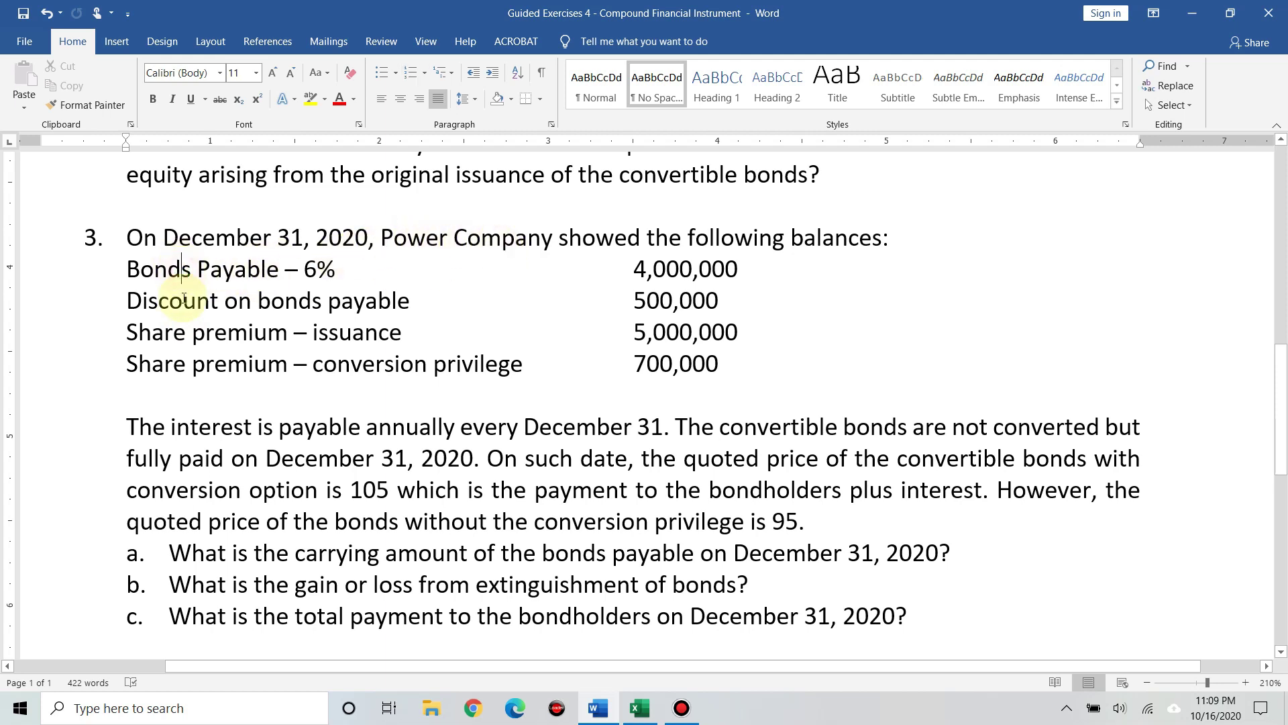
click(192, 337)
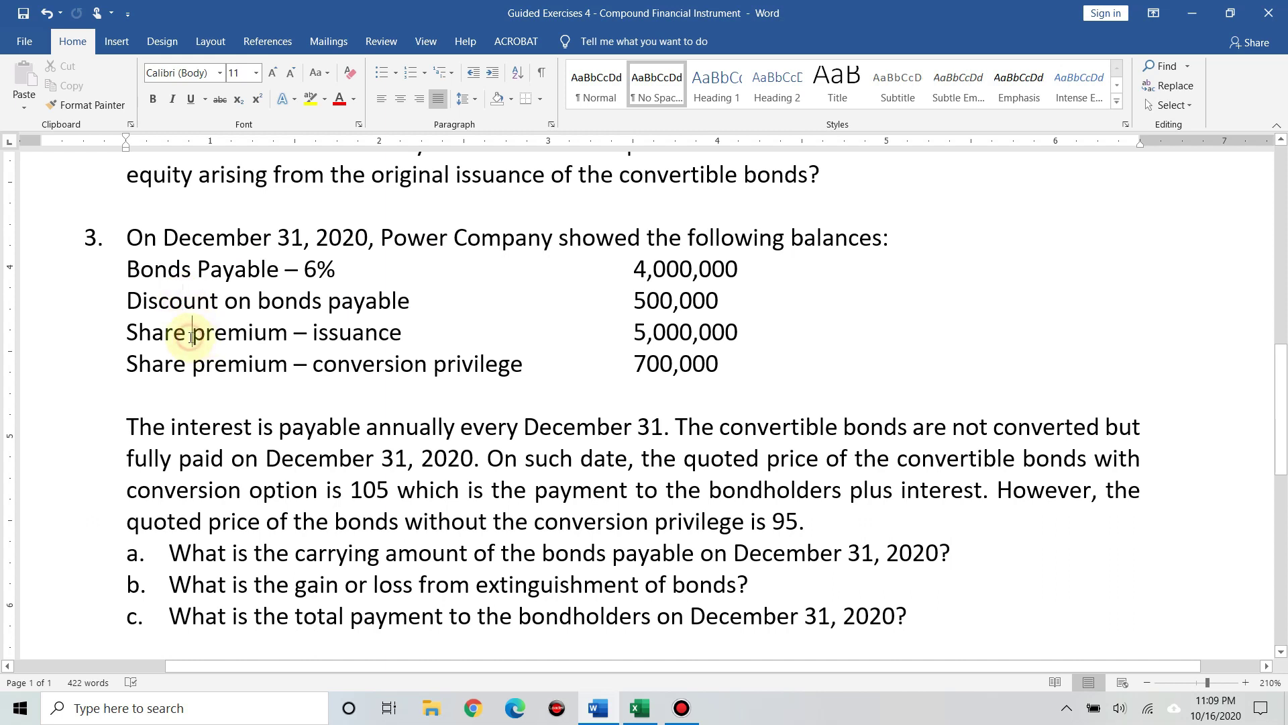
click(214, 365)
click(263, 430)
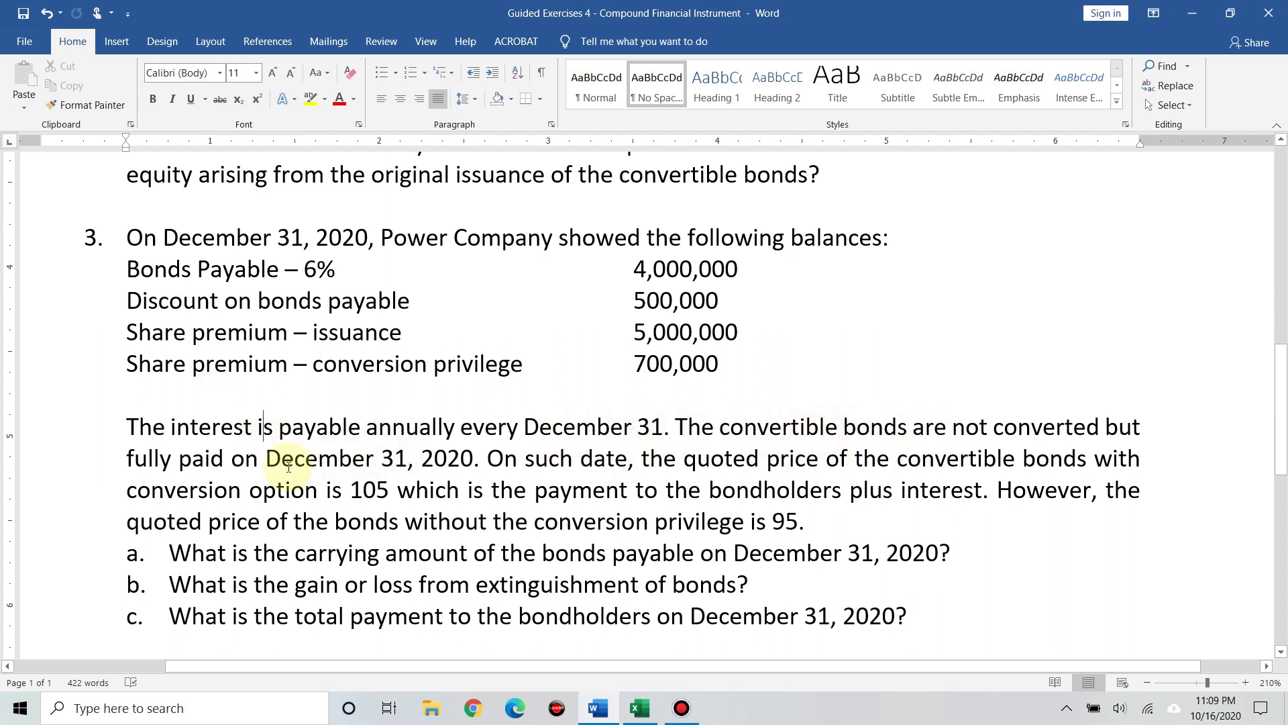
click(469, 456)
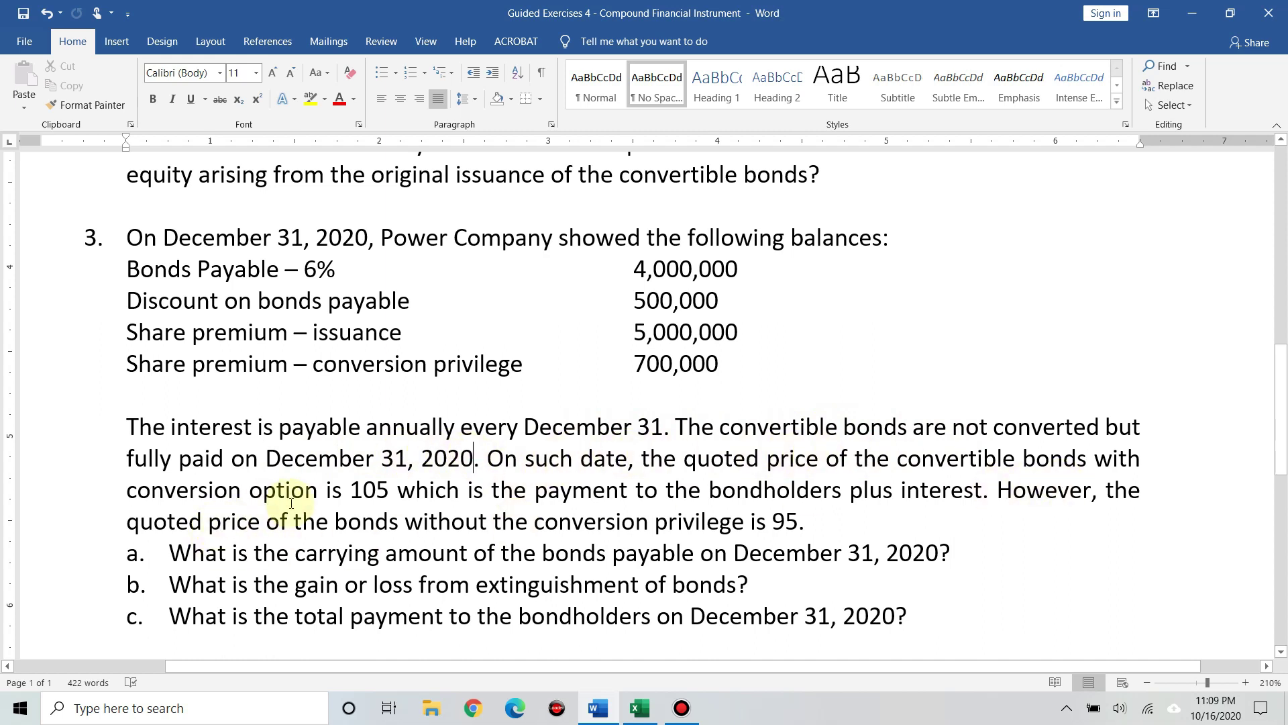
click(388, 494)
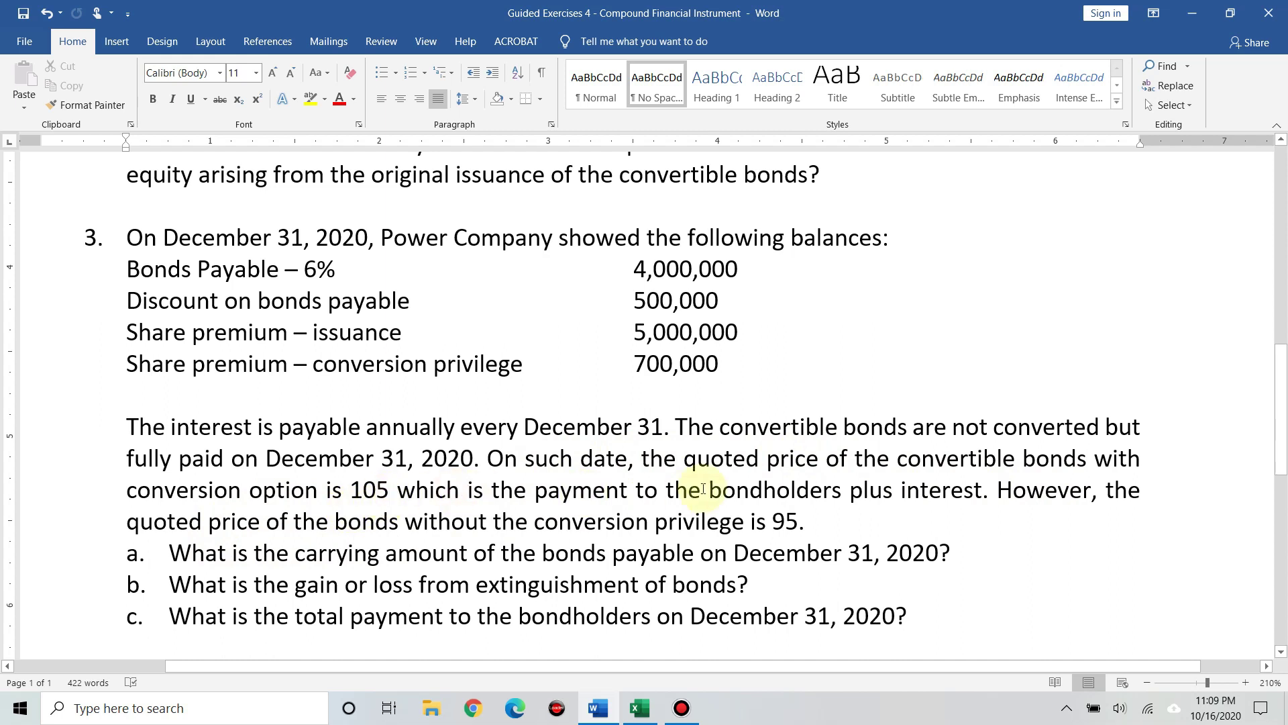
click(970, 497)
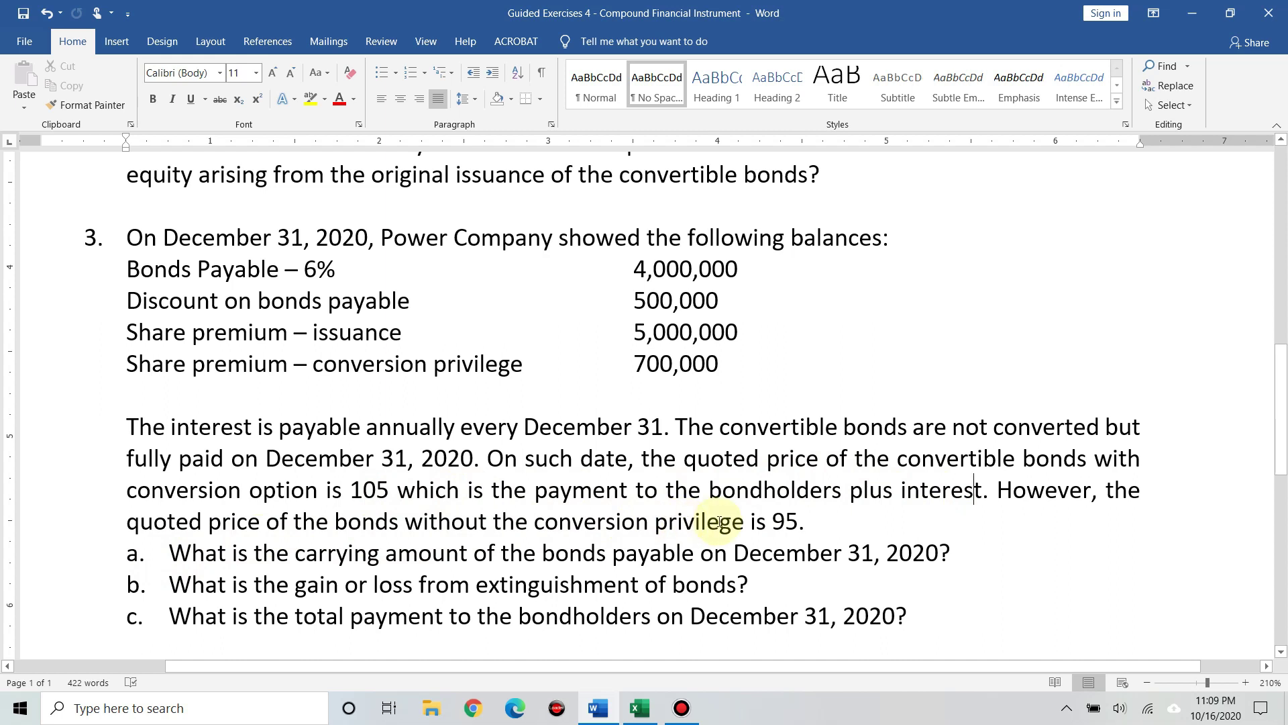
click(784, 525)
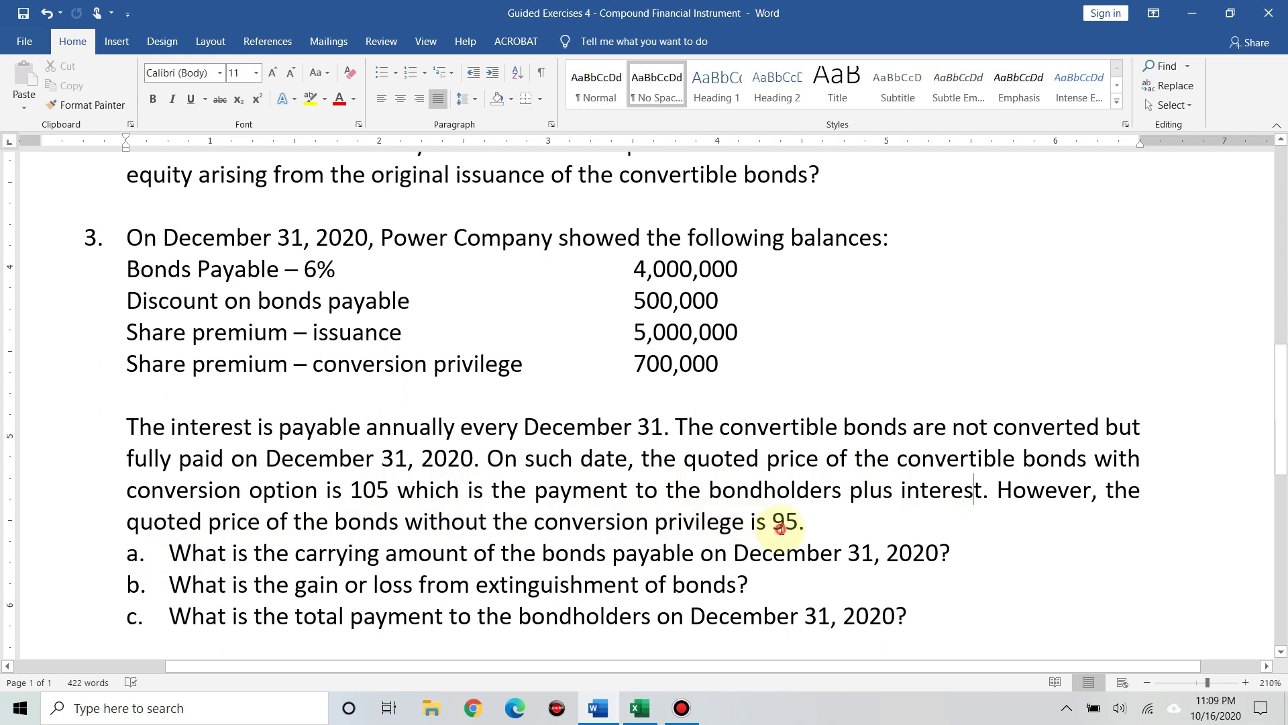
click(683, 554)
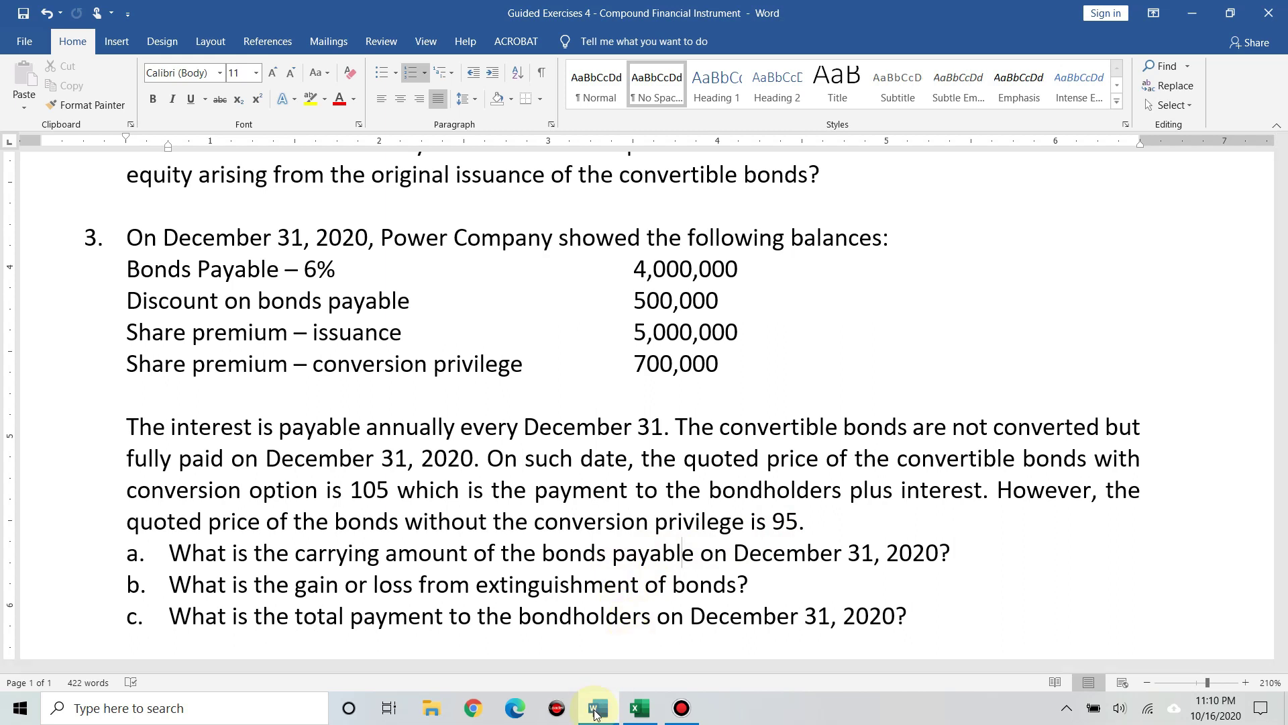
Check in Excel that the Problem 3 carrying amount is =B43-B44: 4,000,000 bonds payable less 500,000 discount.
click(639, 708)
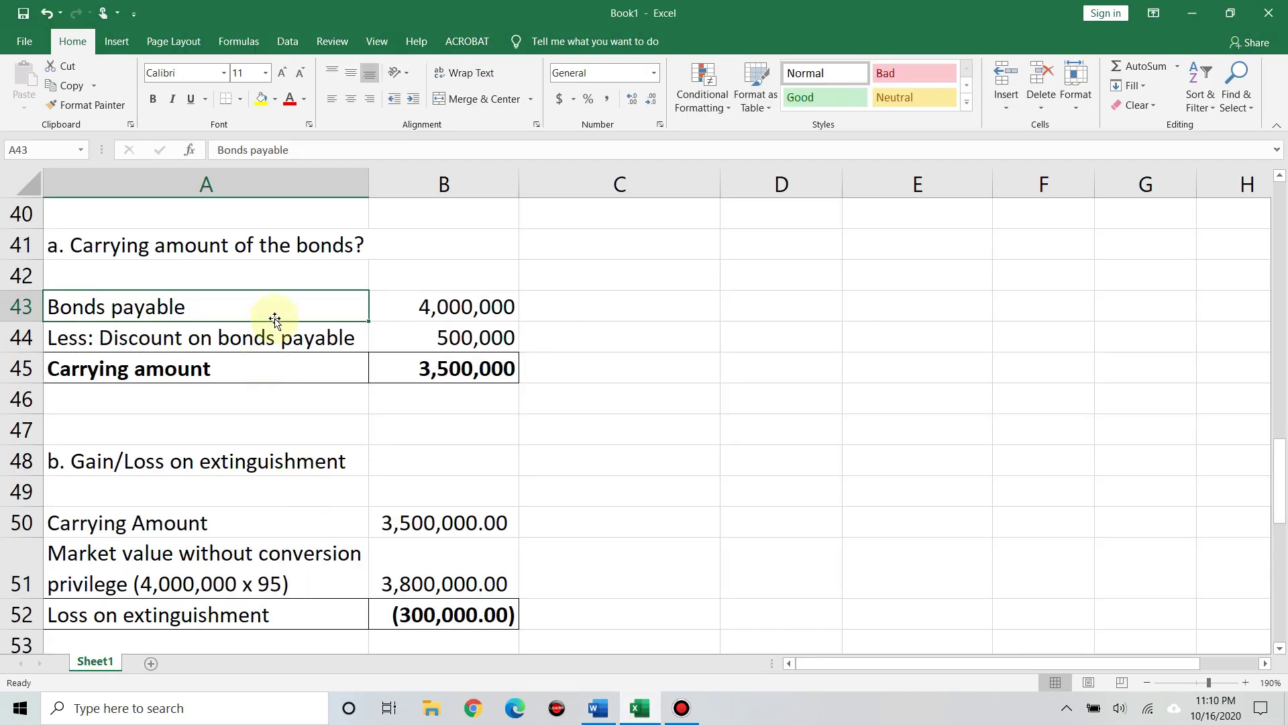
click(413, 307)
click(349, 339)
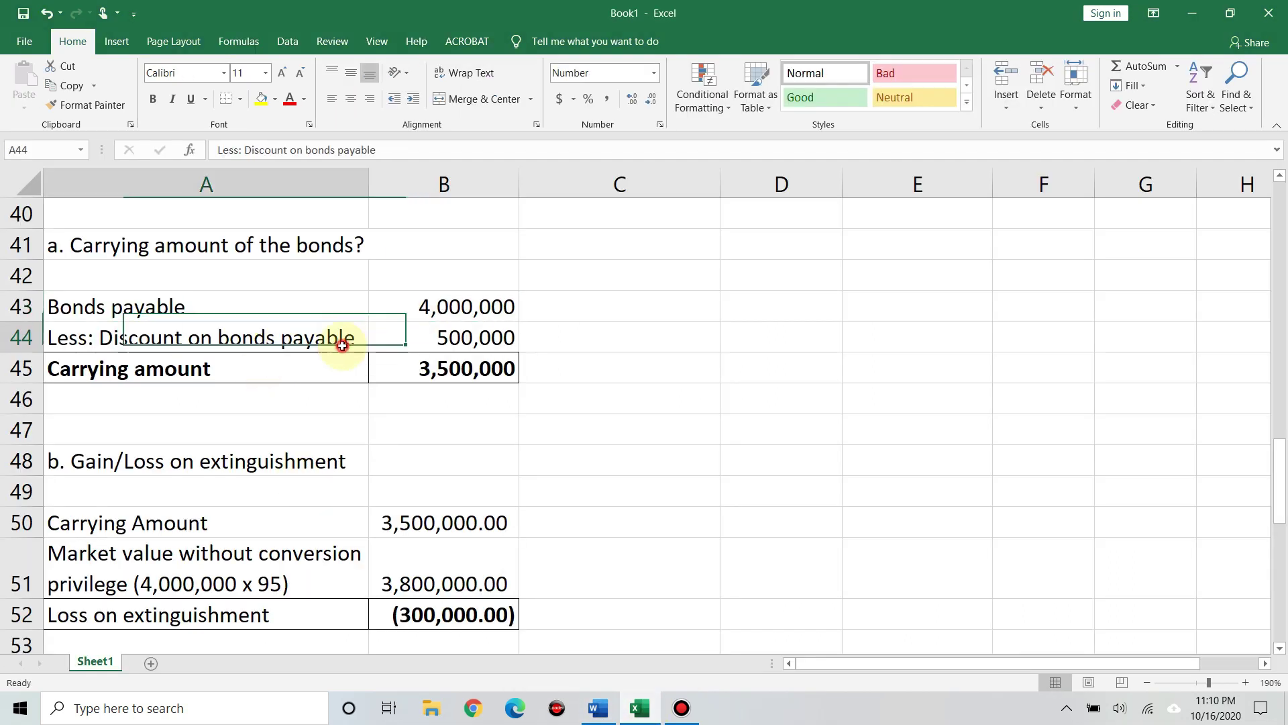
click(445, 338)
click(367, 373)
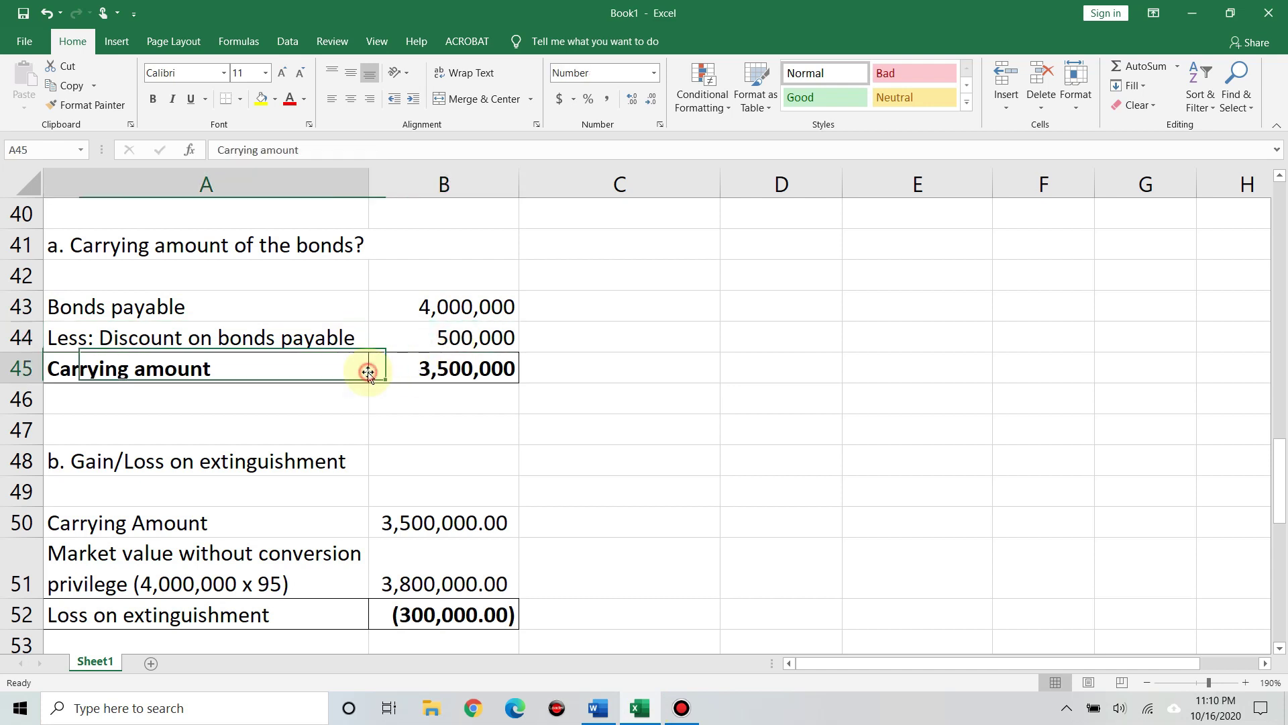
click(445, 376)
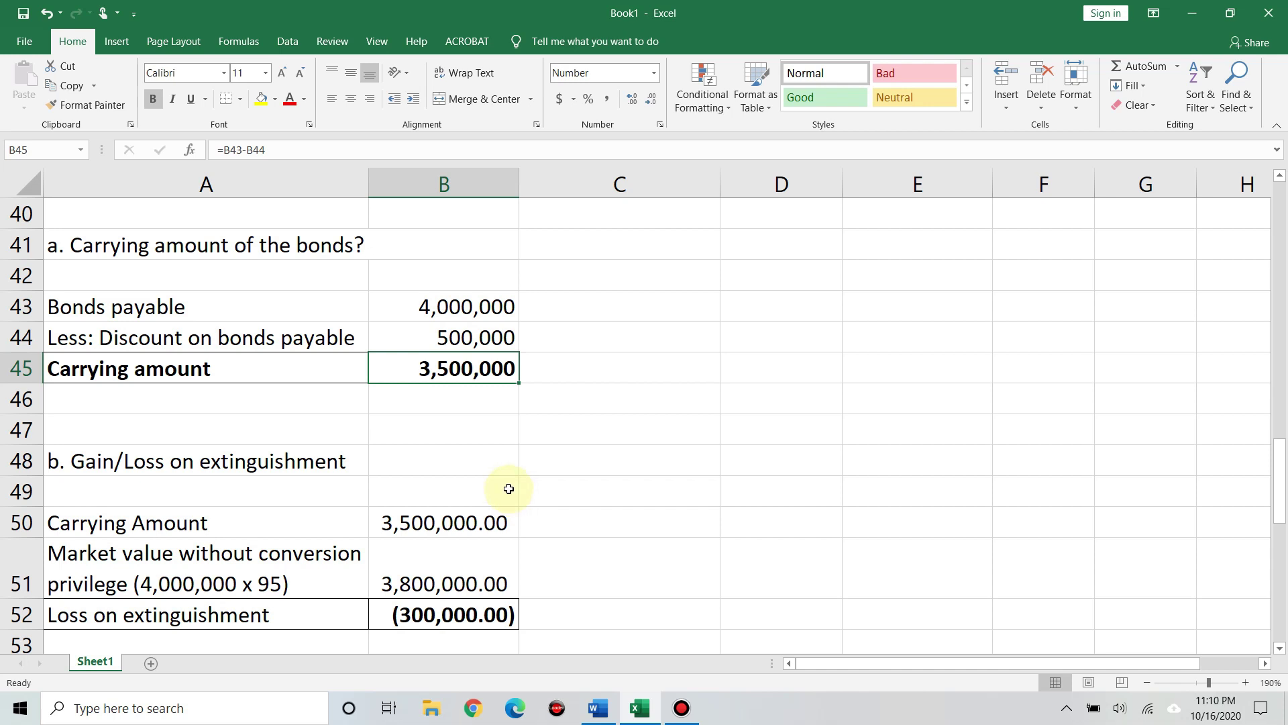
scroll(390, 469, down, 1)
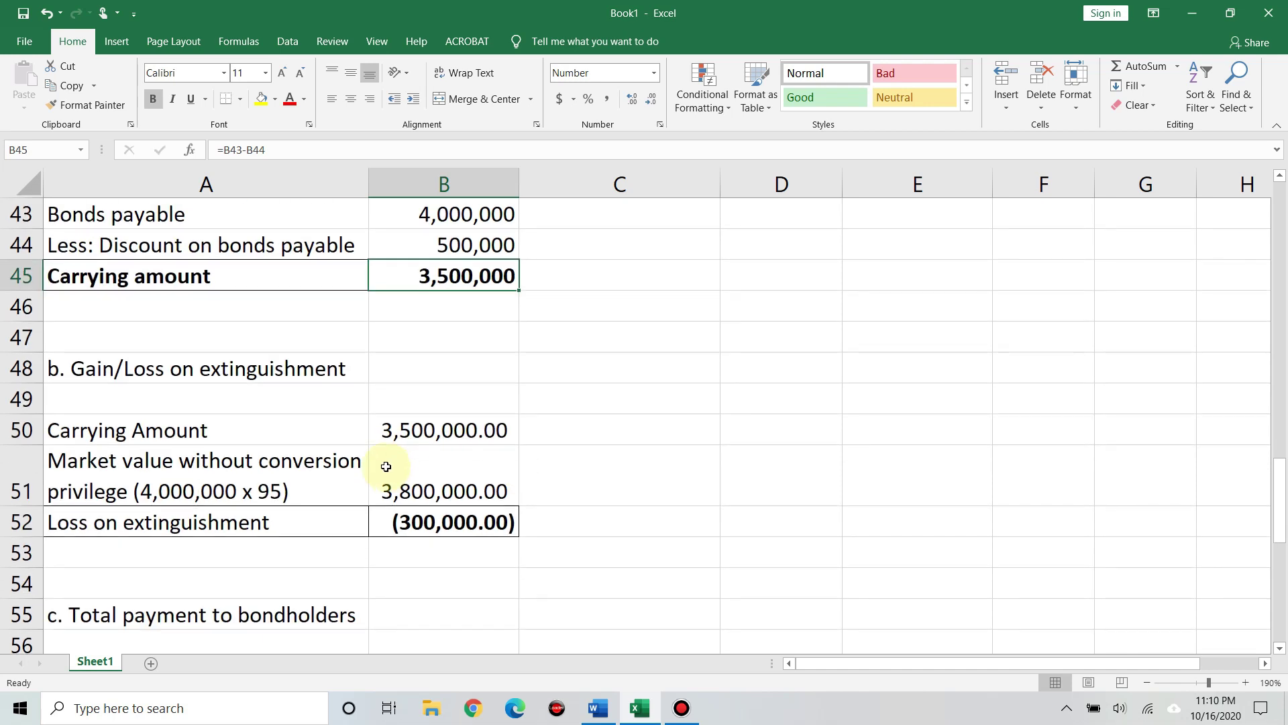
click(188, 369)
Highlight 'extinguishment of bonds' in question b of the Word problem set, then return to Excel.
click(597, 708)
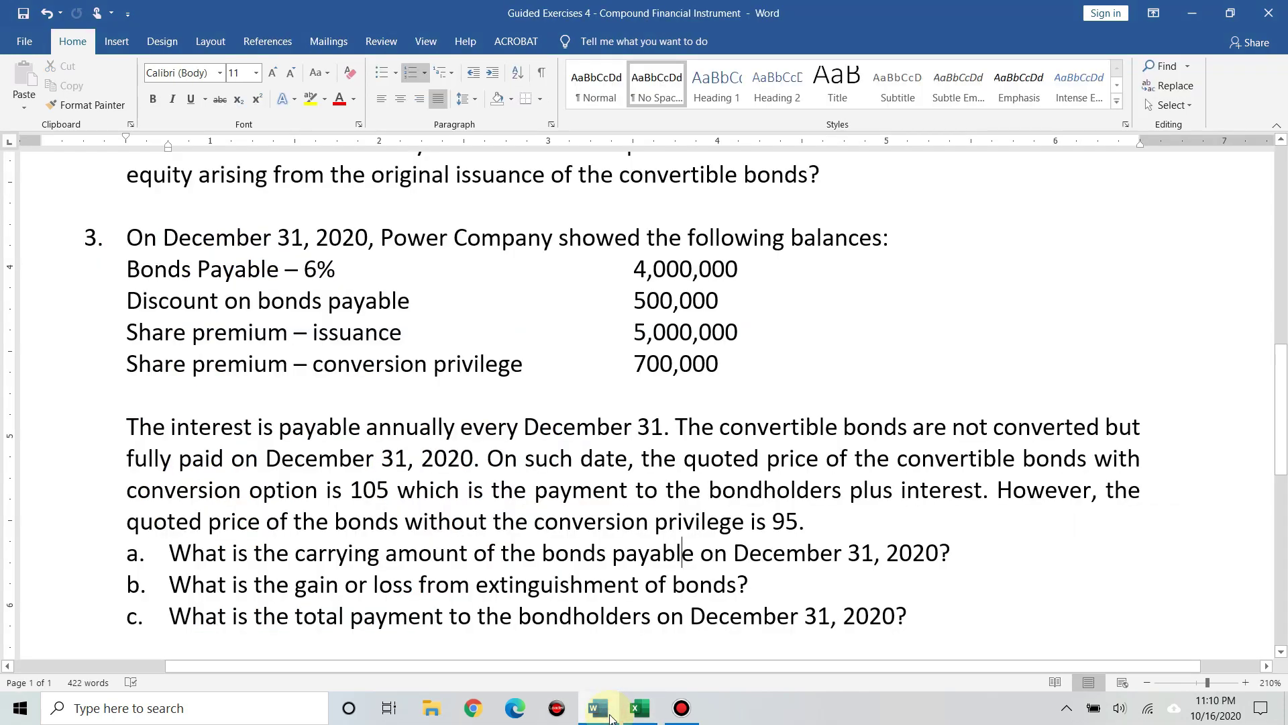
drag(518, 595, 730, 604)
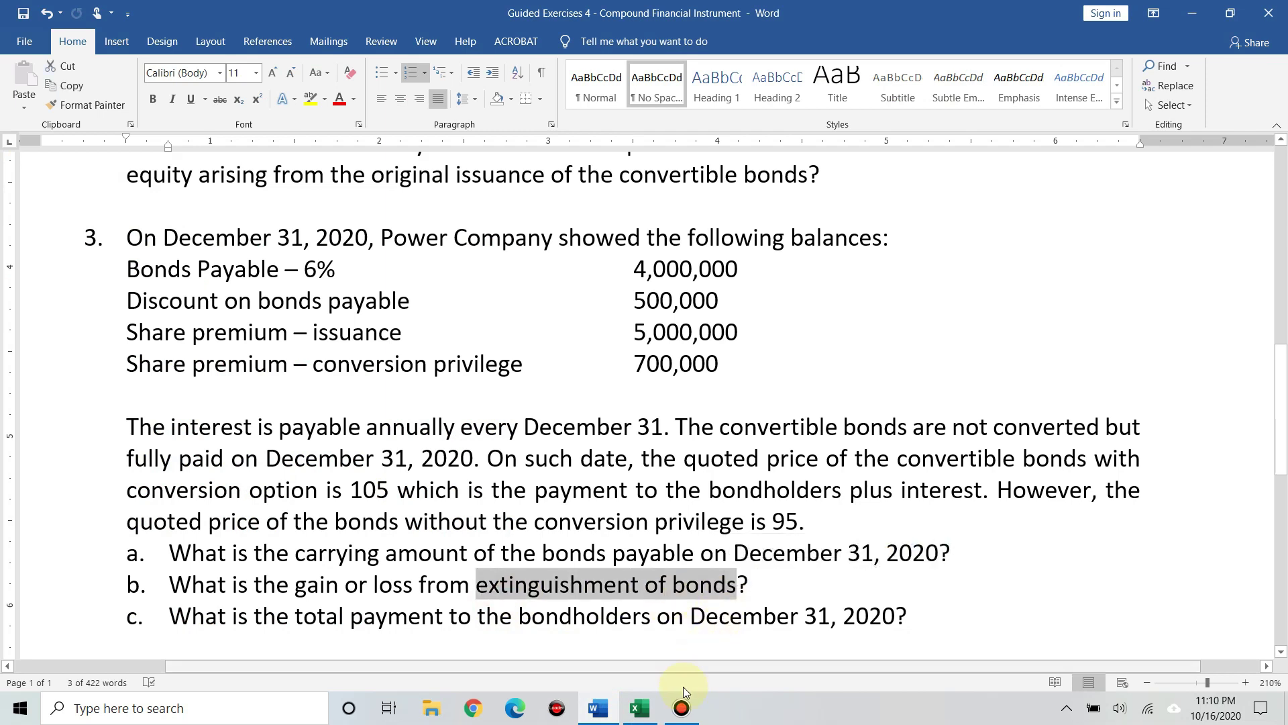
mouse_move(643, 716)
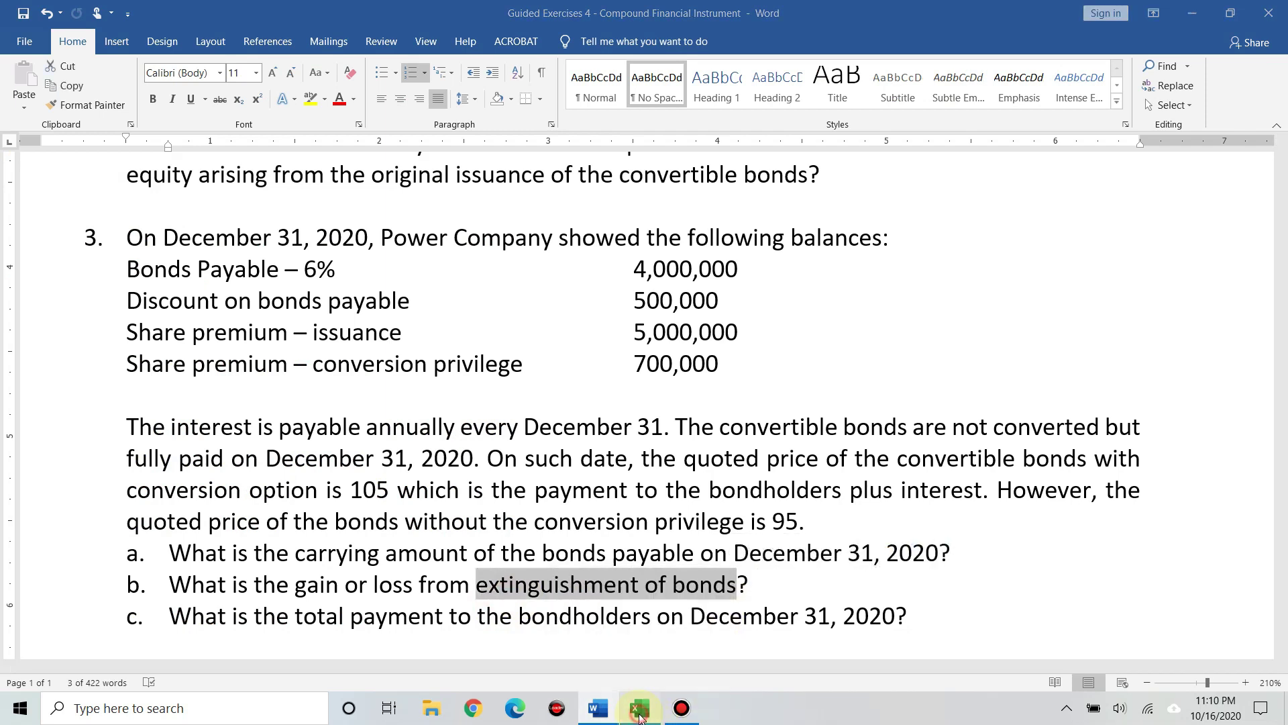
click(580, 654)
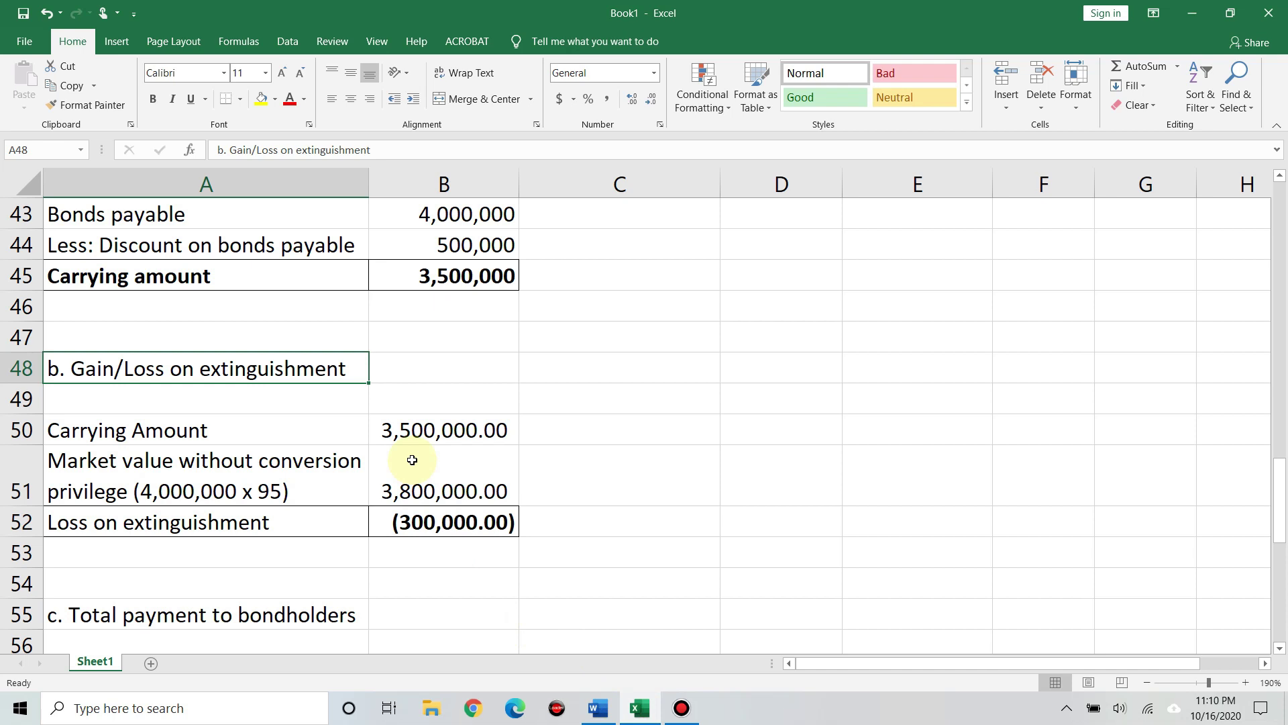
Verify the 300,000.00 loss as carrying amount less market value =4000000*0.95, formula =B50-B51.
click(395, 426)
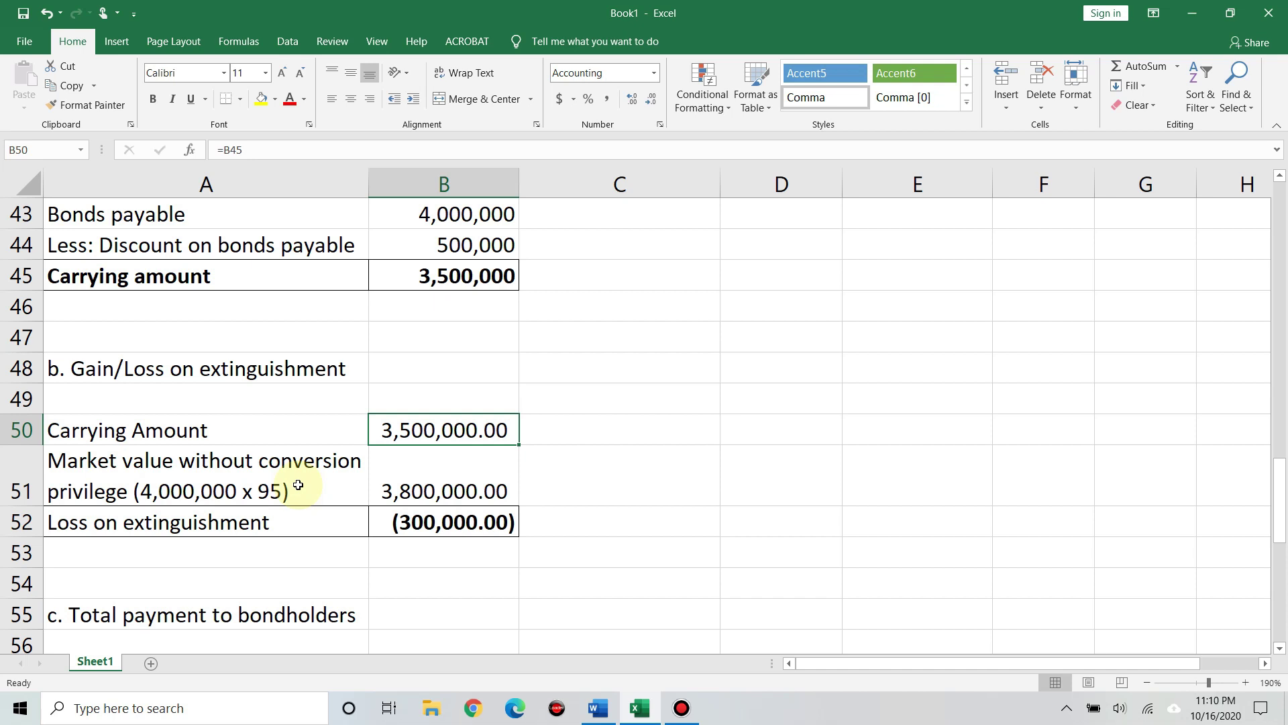
click(298, 484)
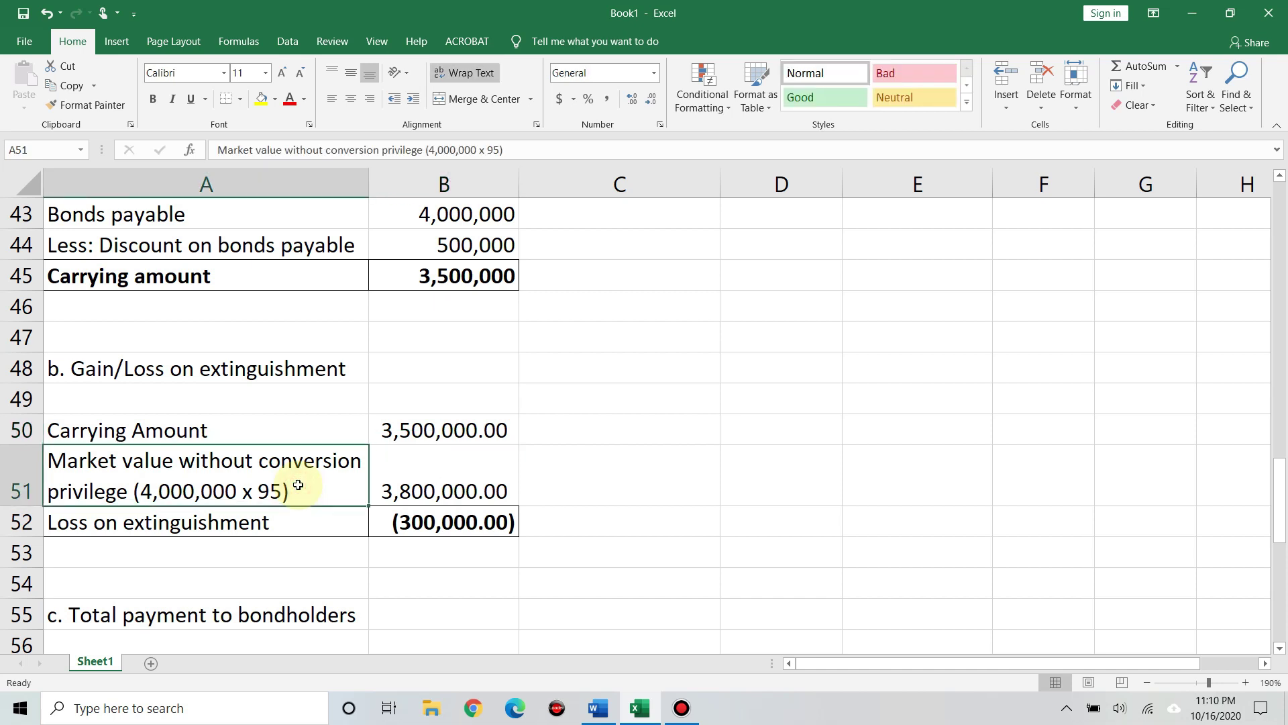
click(376, 471)
click(271, 149)
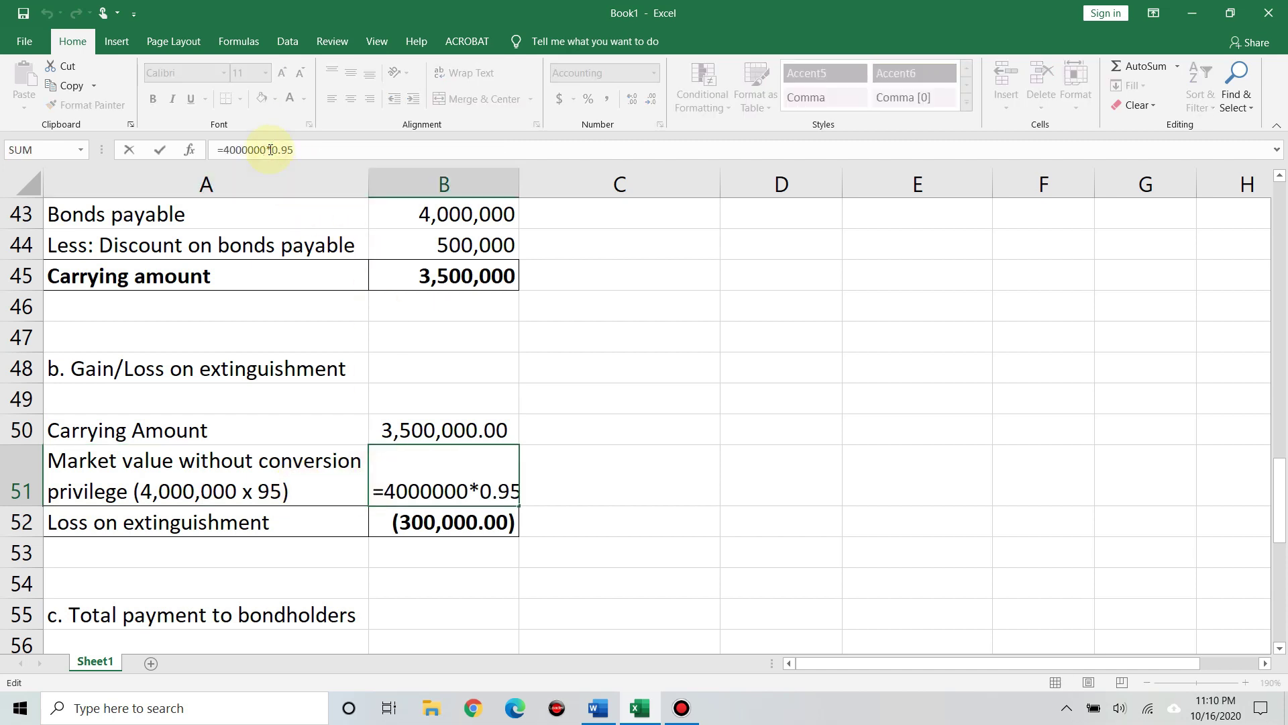
key(Return)
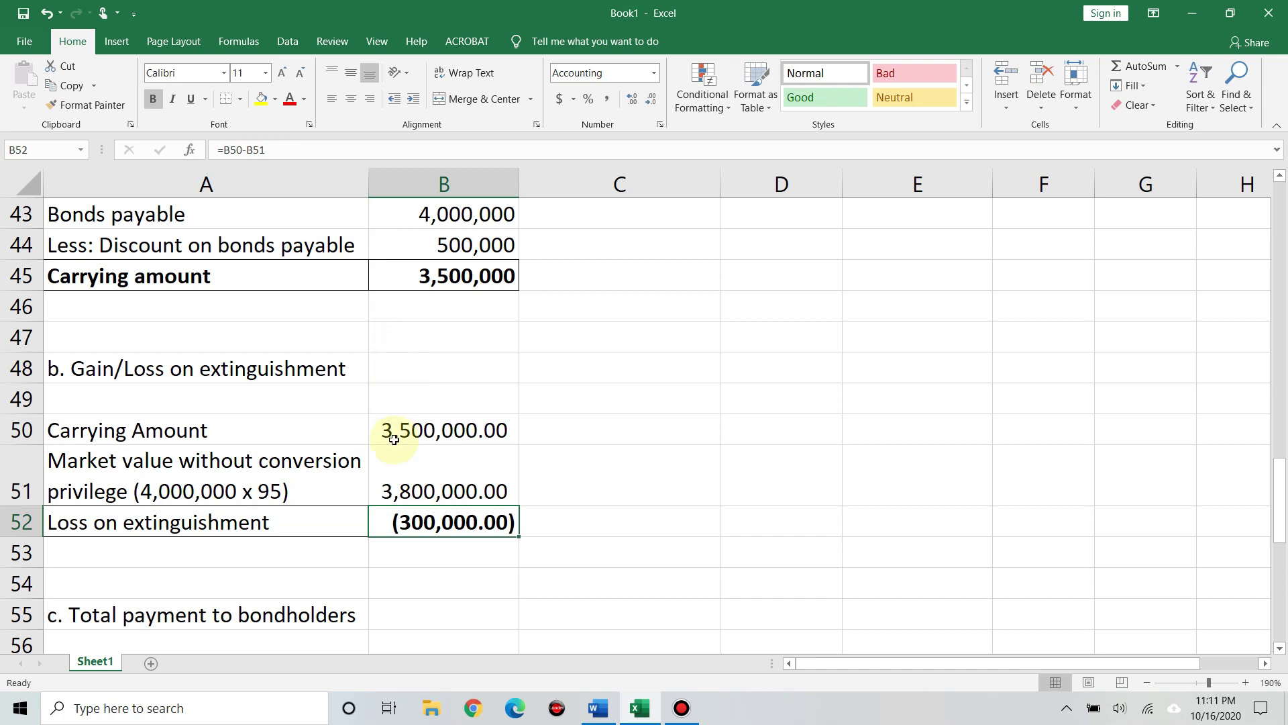
click(402, 489)
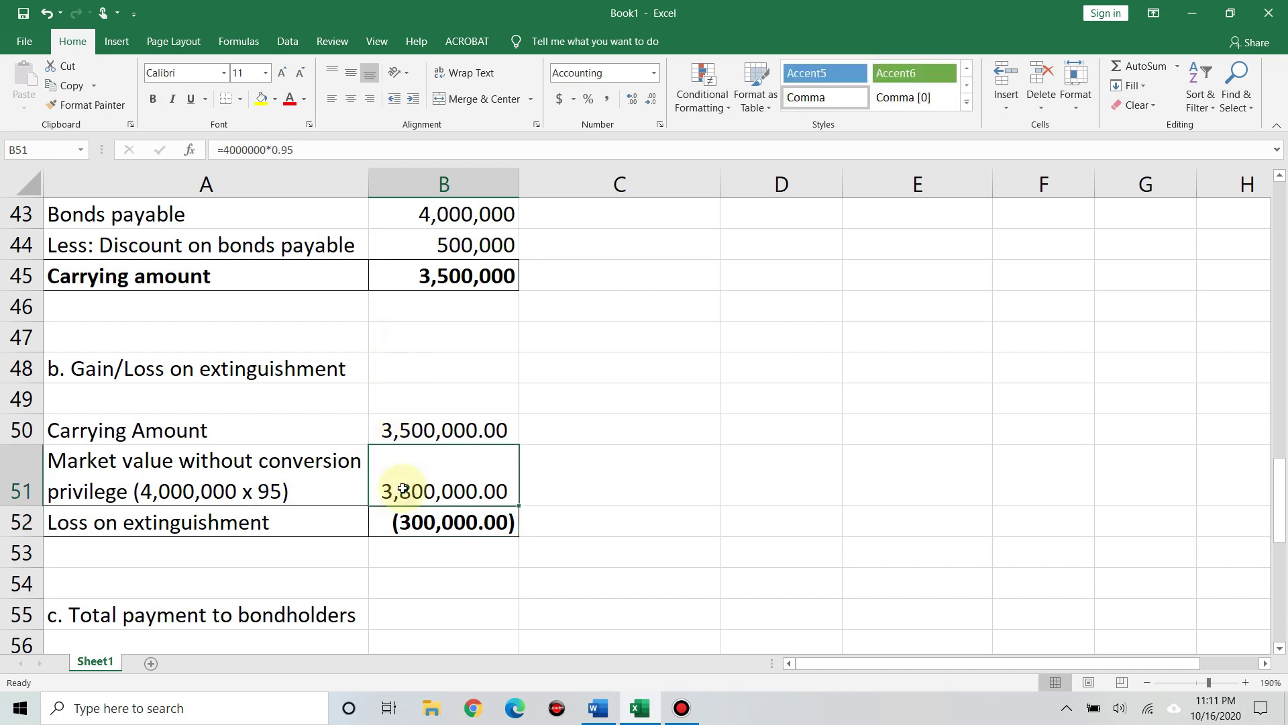
click(397, 436)
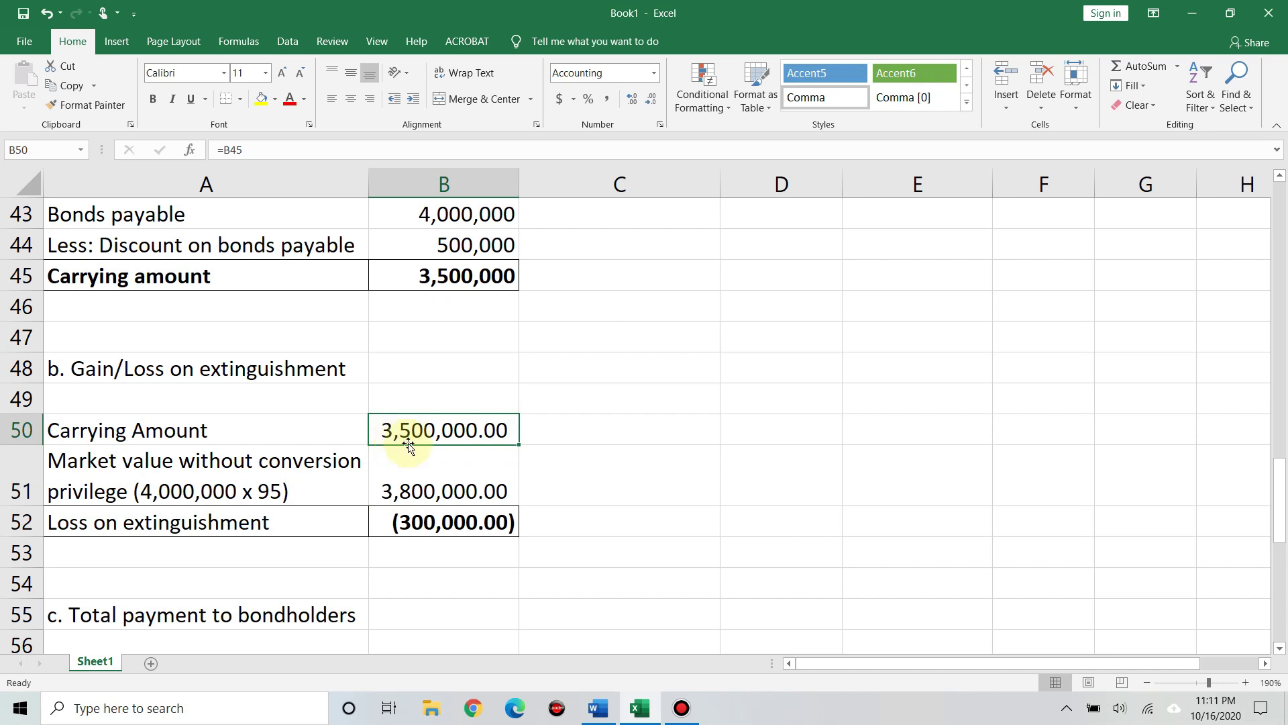
click(401, 522)
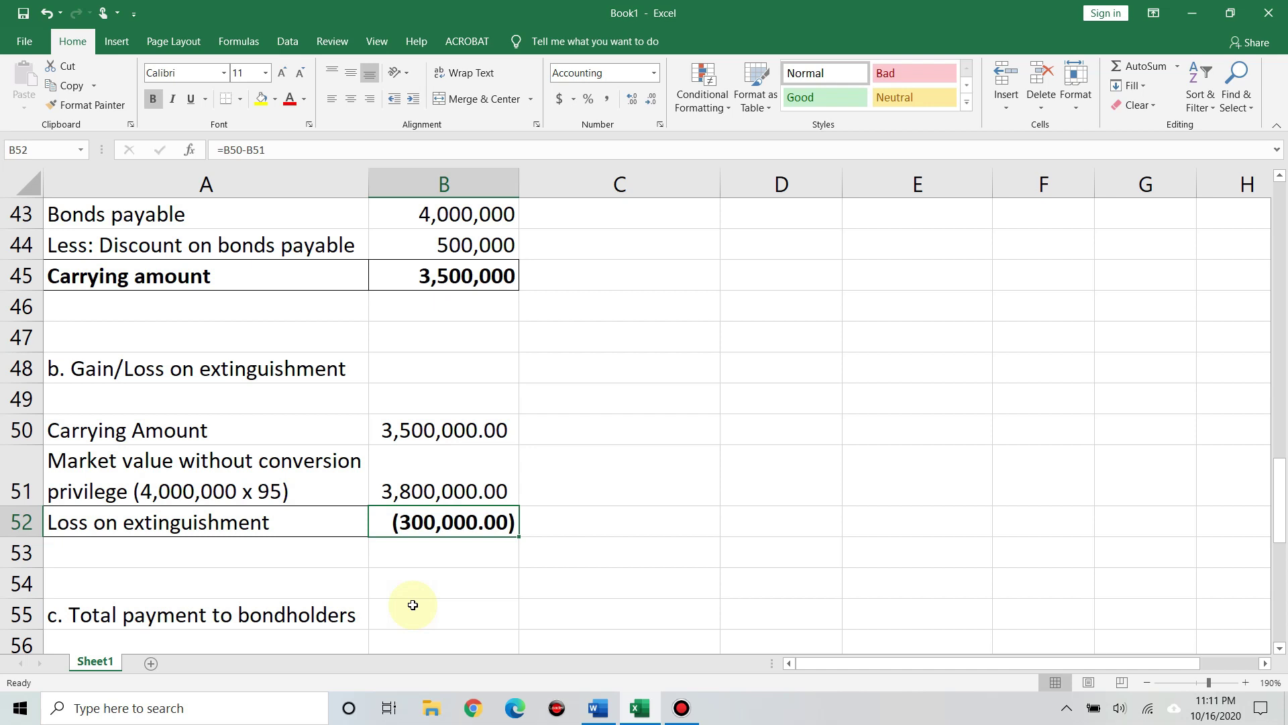
scroll(412, 605, down, 1)
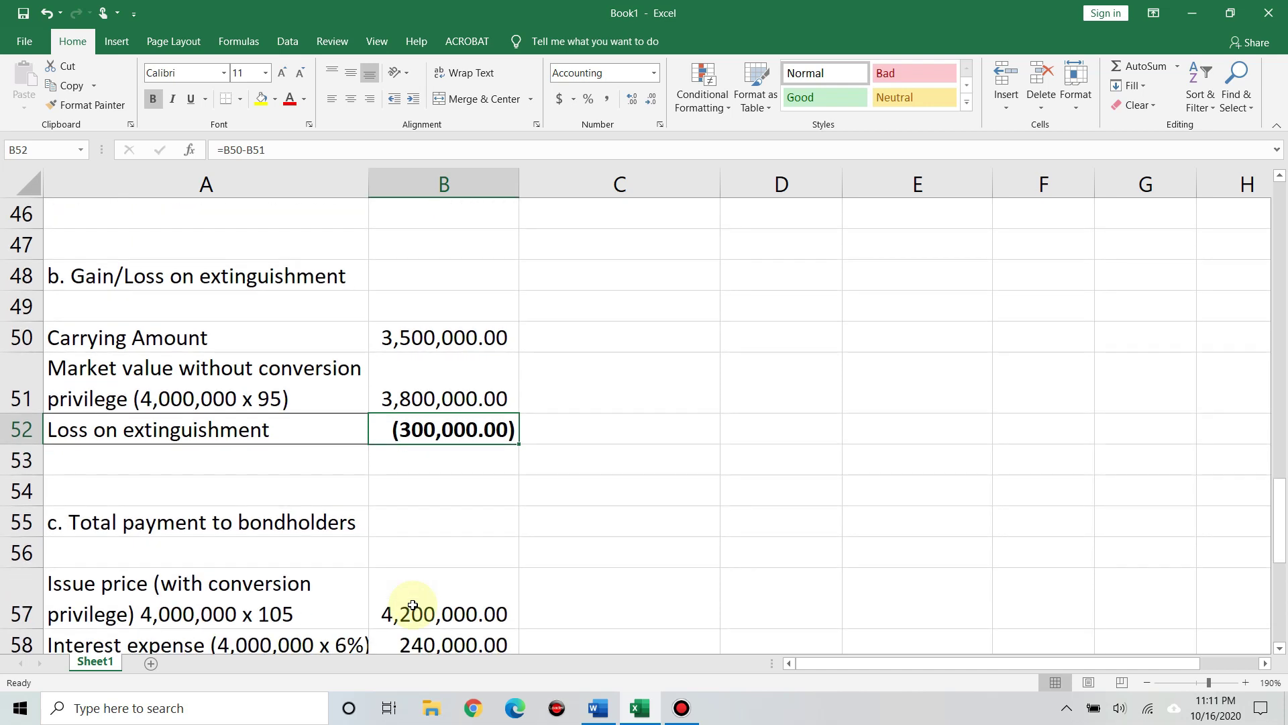
scroll(413, 605, down, 2)
scroll(413, 606, up, 1)
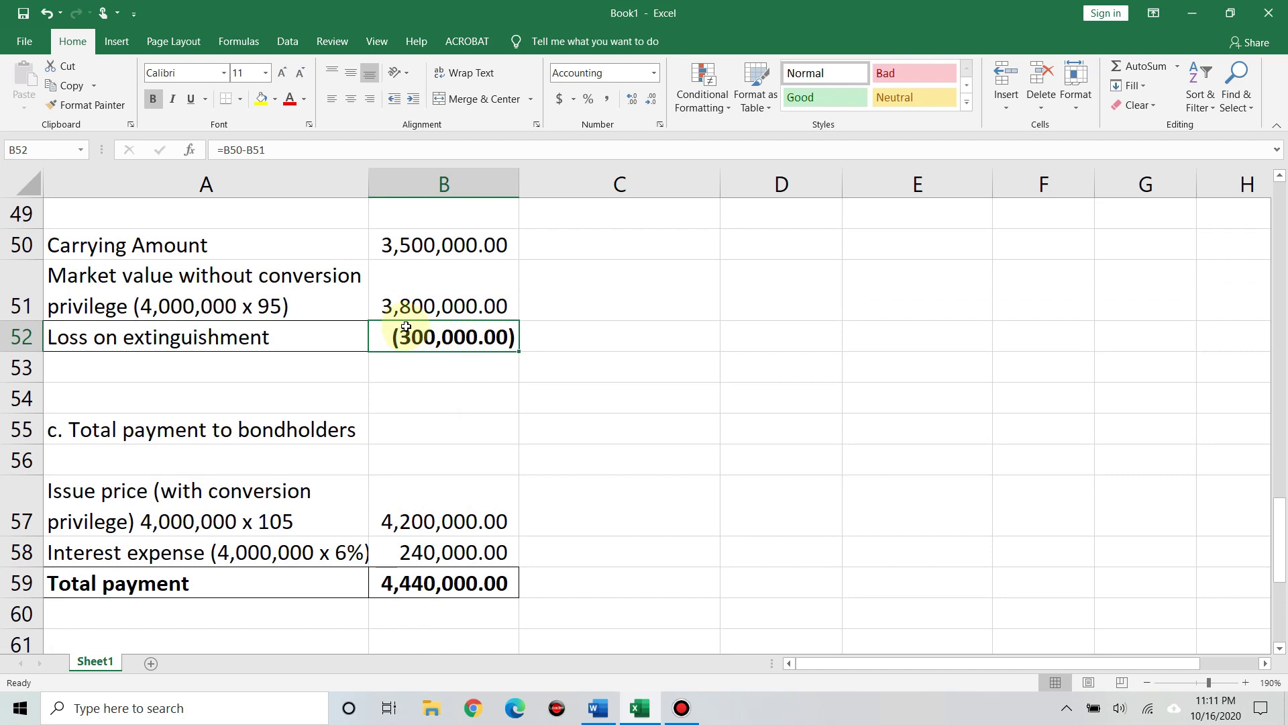
click(86, 427)
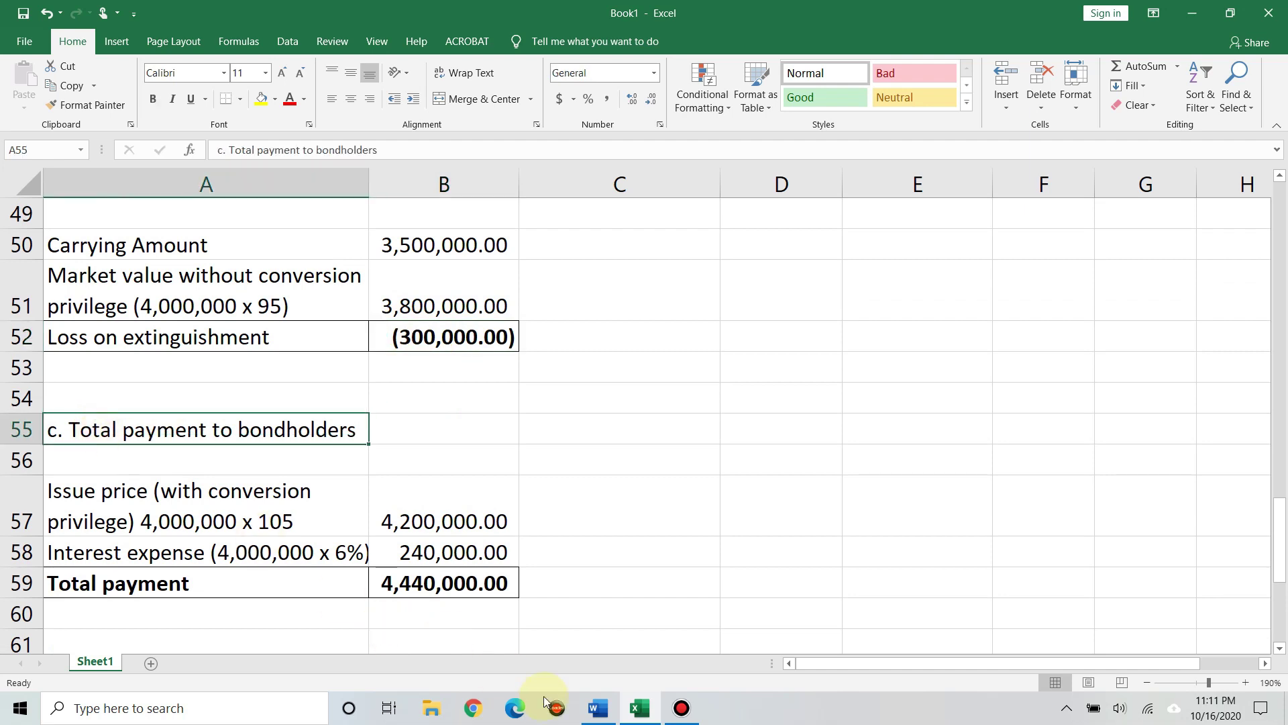
click(585, 716)
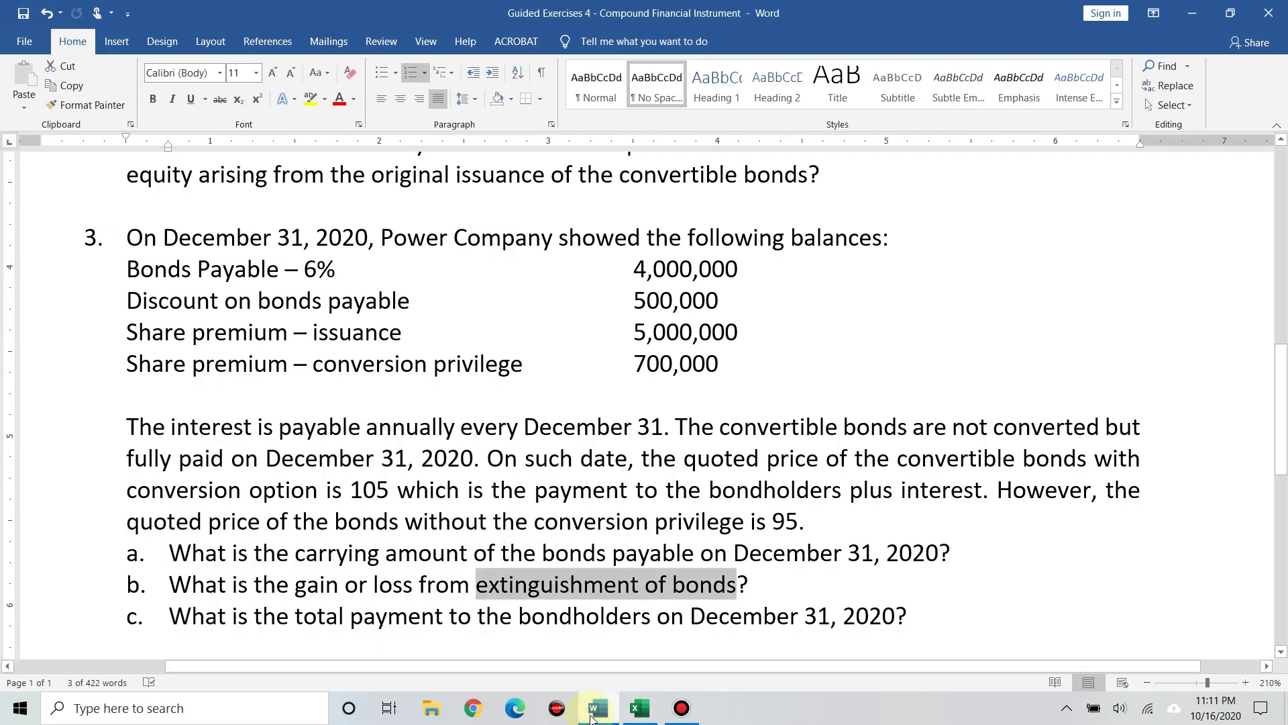
click(599, 616)
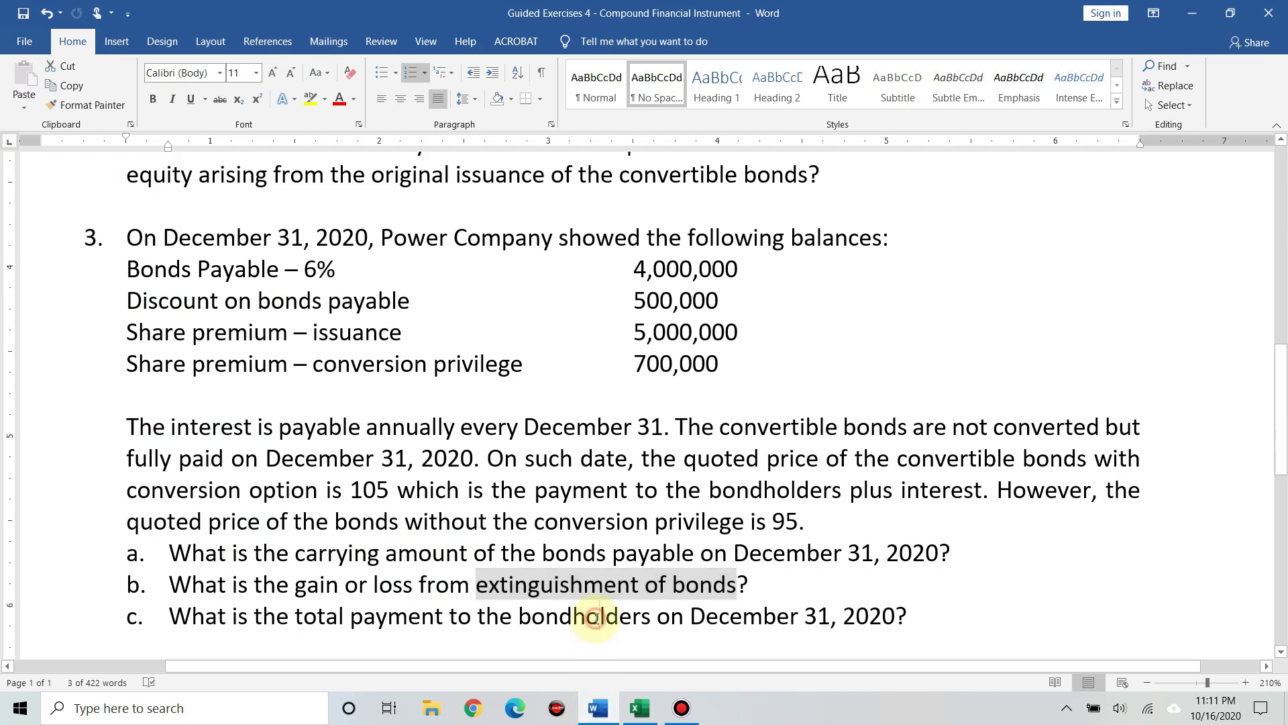
click(639, 708)
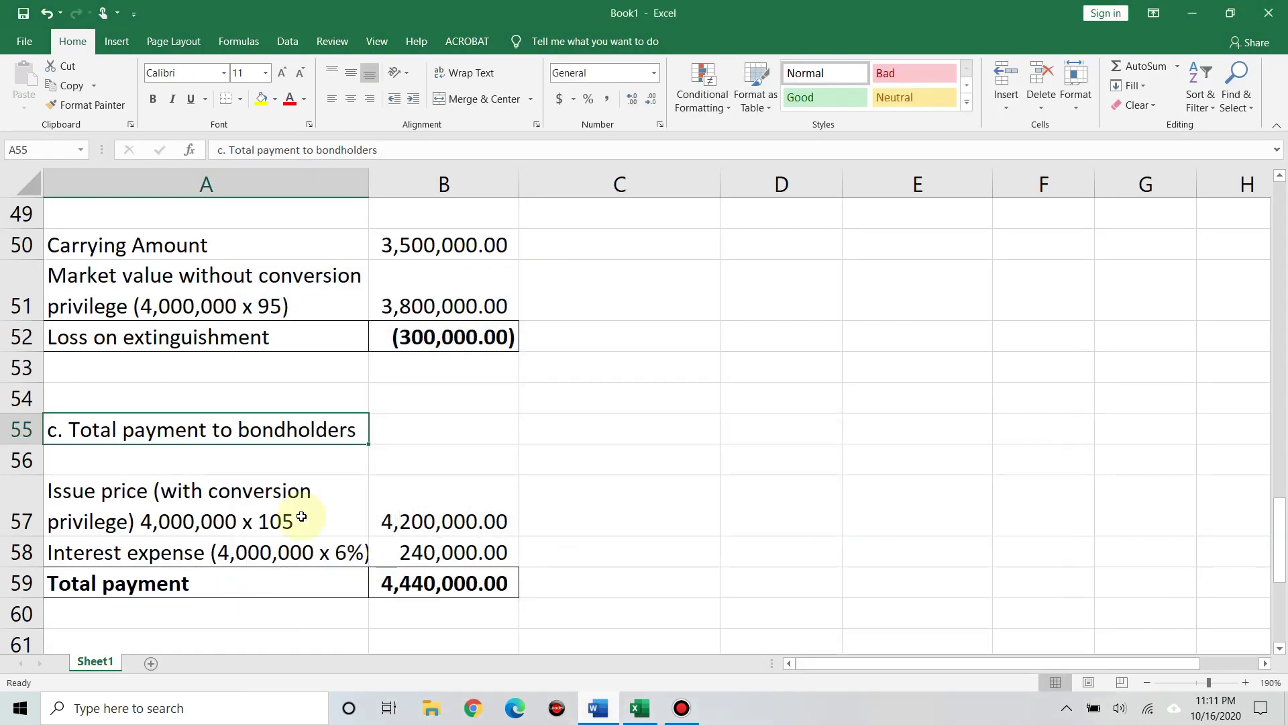
click(268, 500)
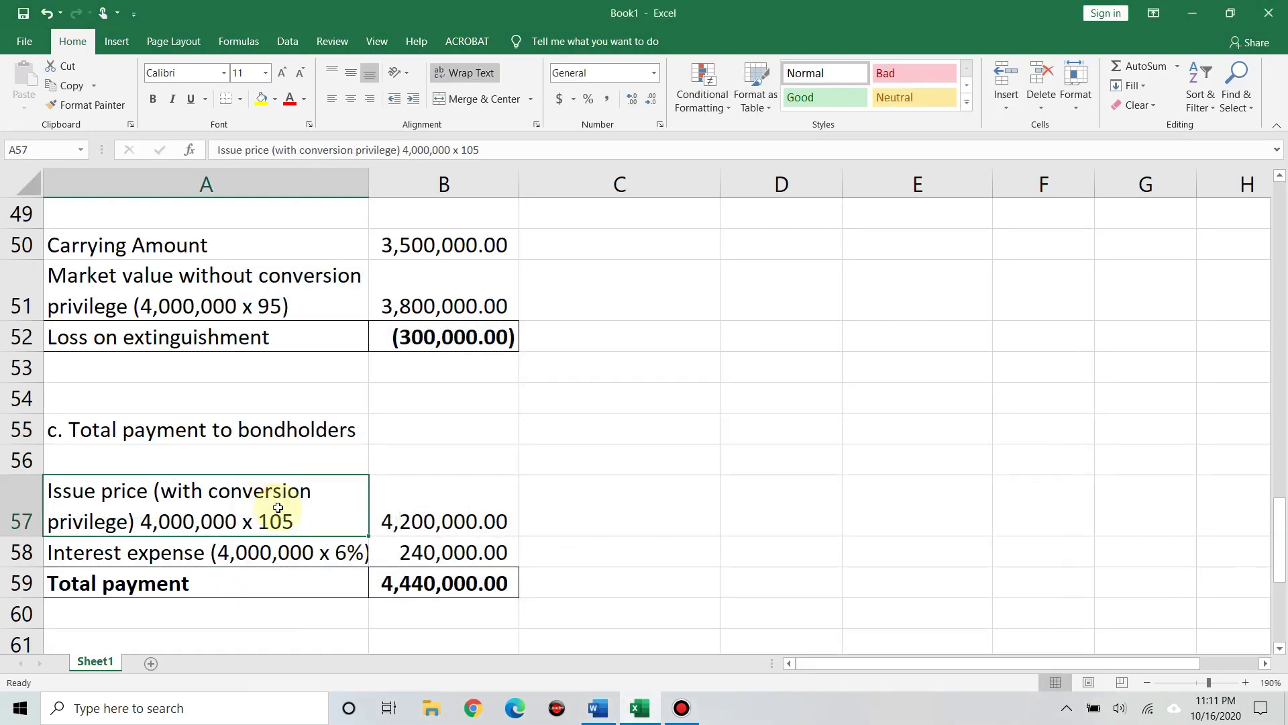
click(409, 508)
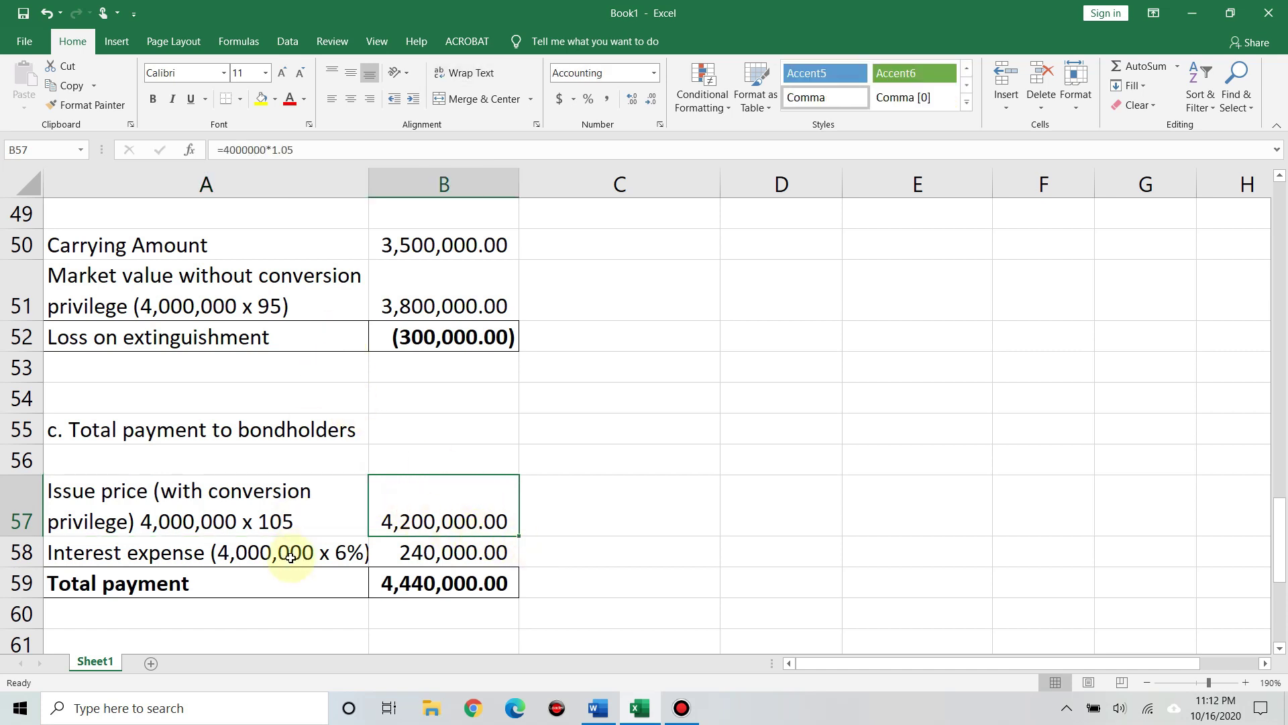
click(210, 551)
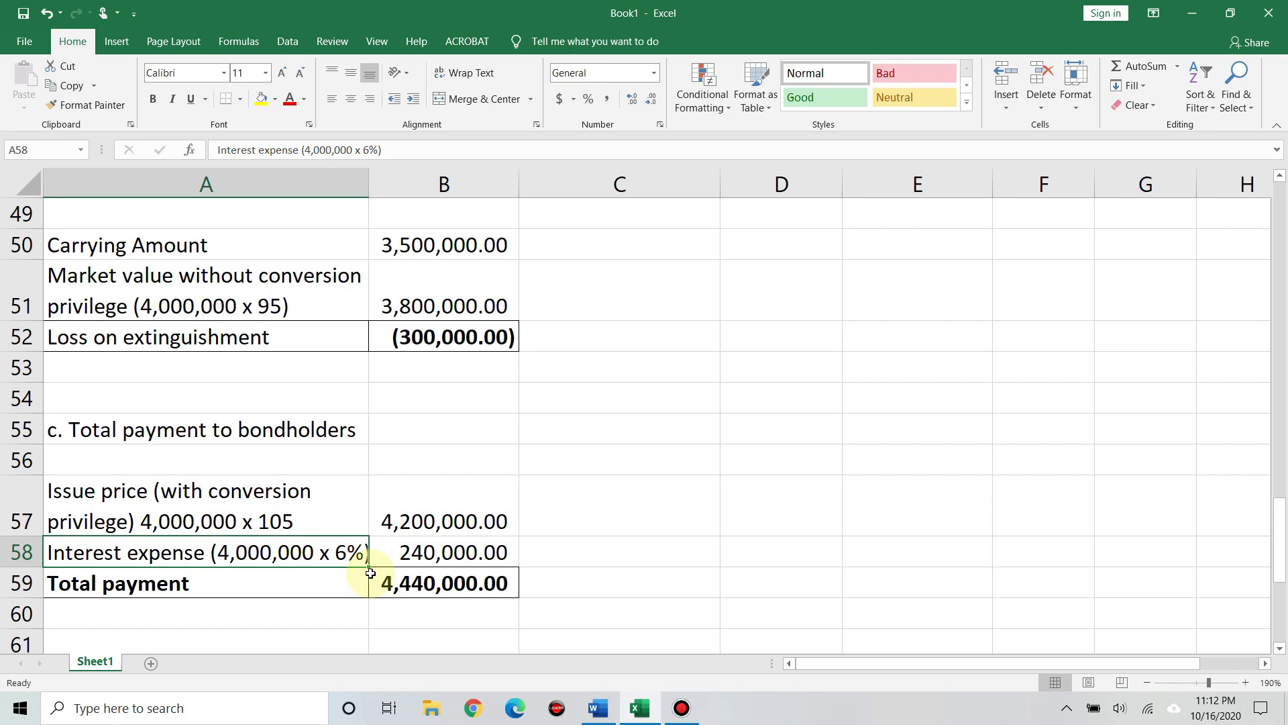
click(600, 706)
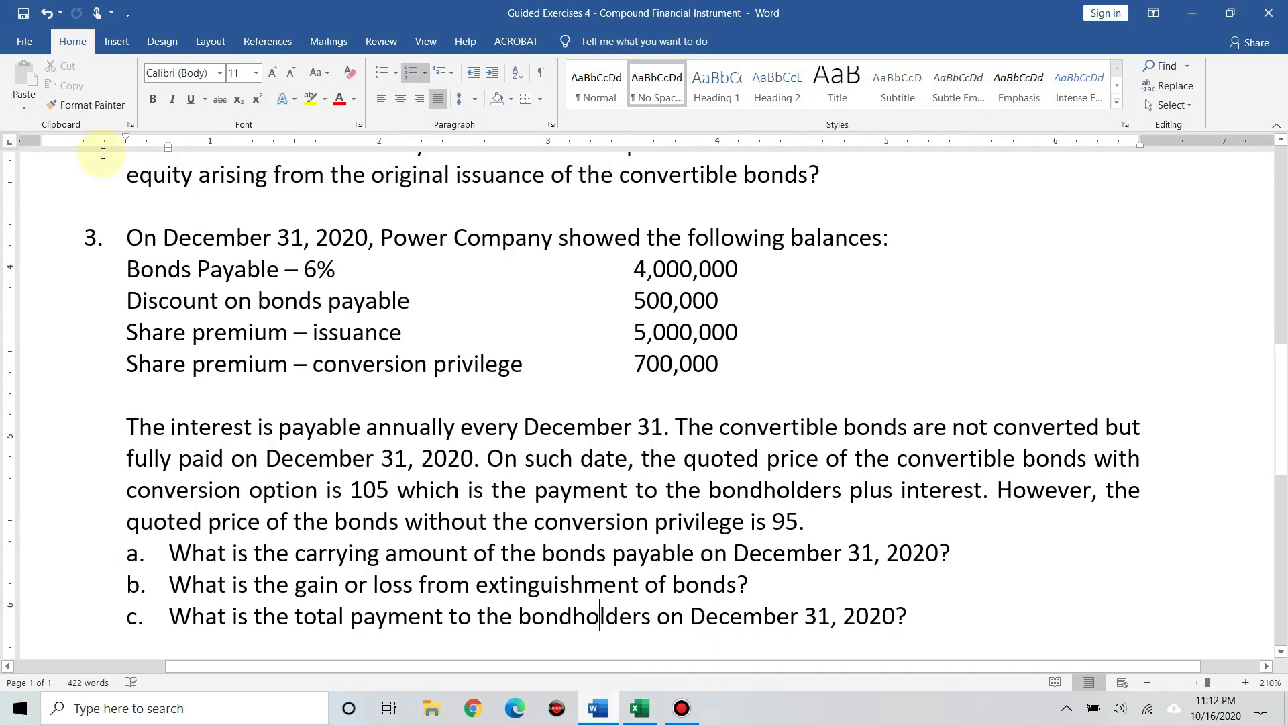
click(317, 269)
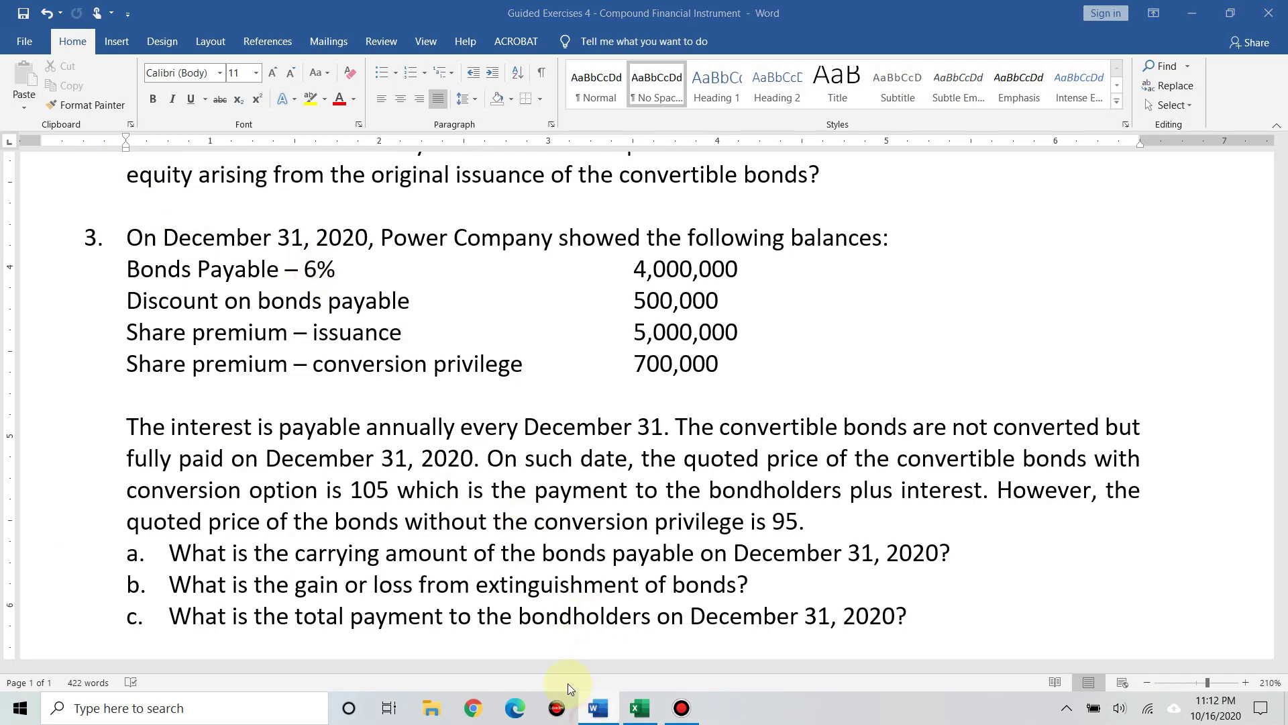
click(640, 708)
click(443, 553)
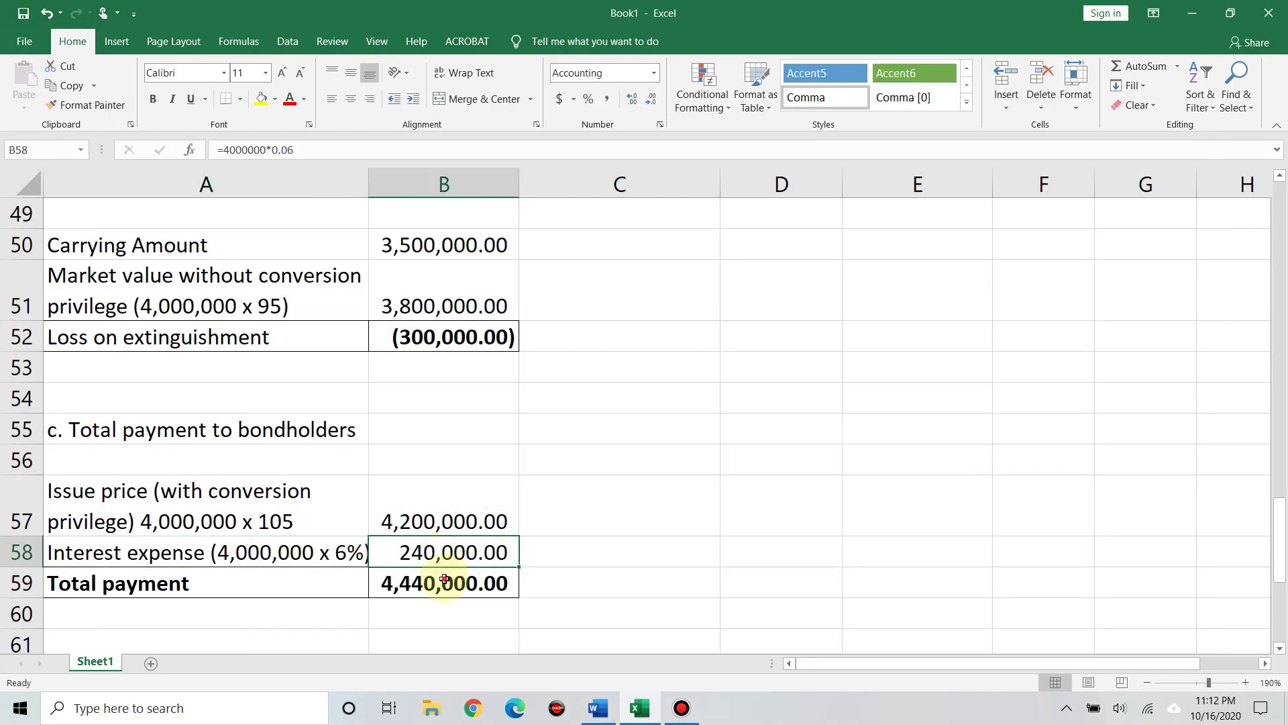
click(445, 581)
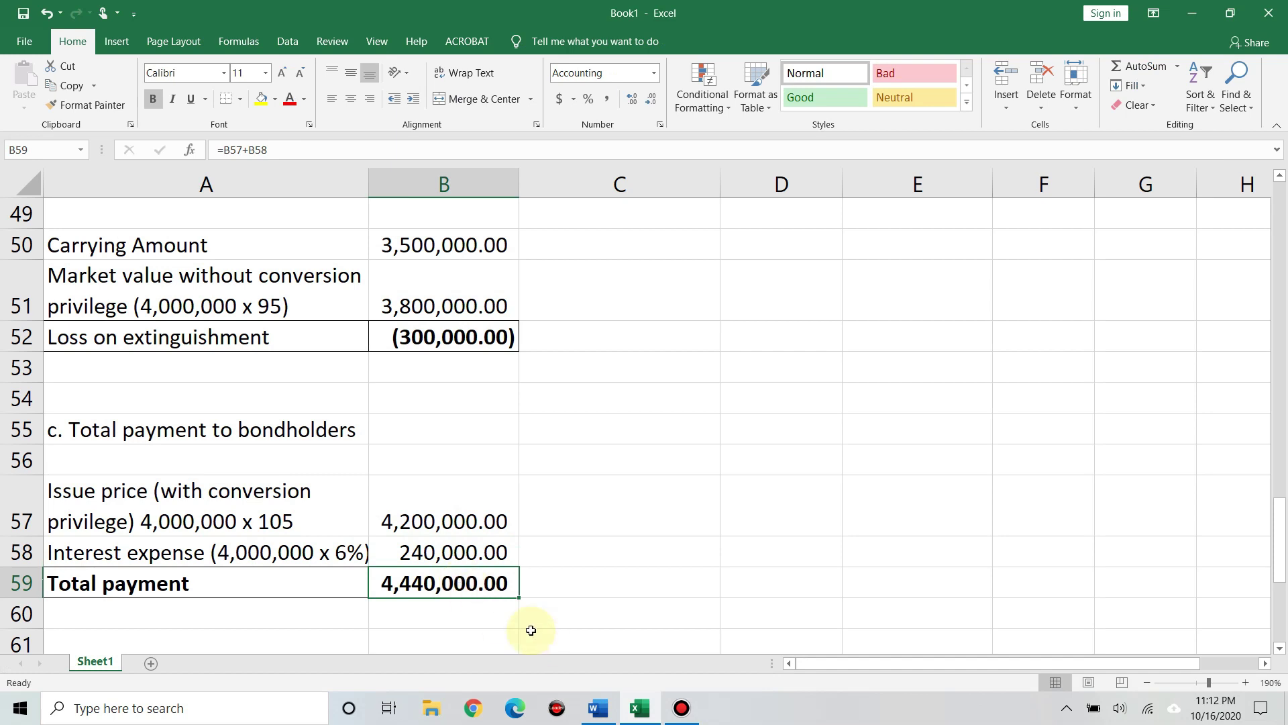
click(601, 710)
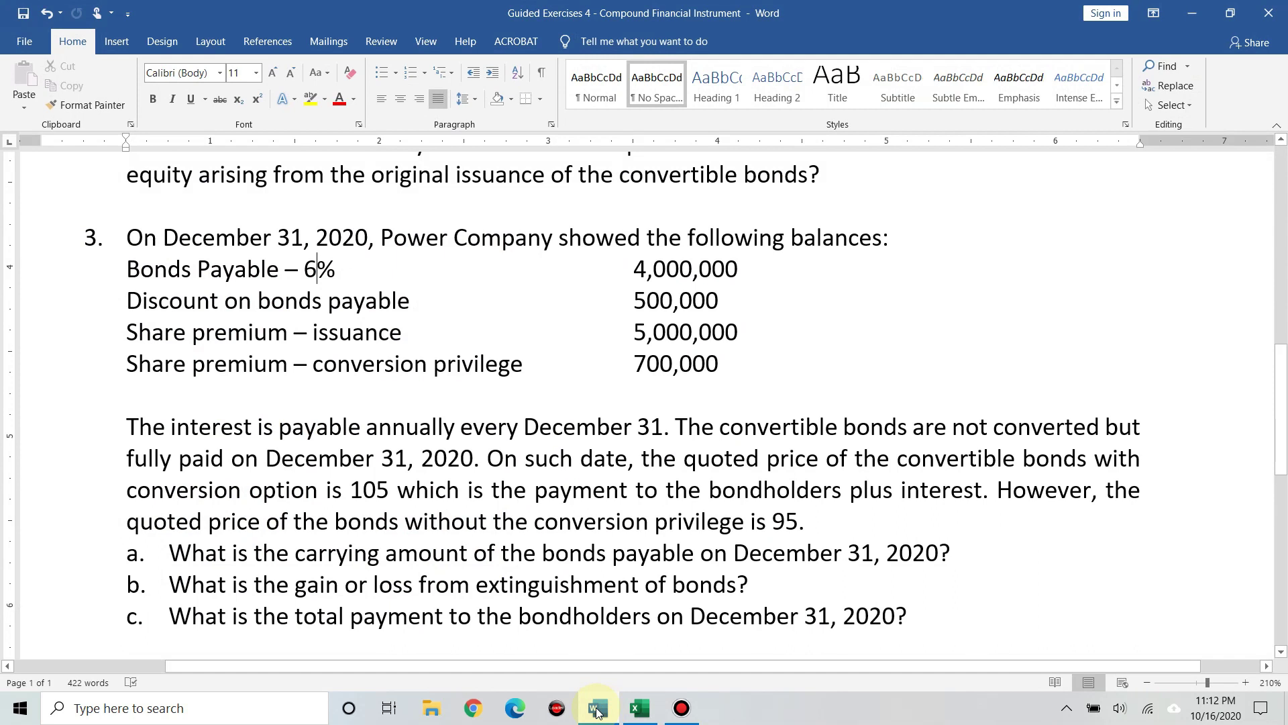
drag(172, 428, 663, 432)
click(593, 712)
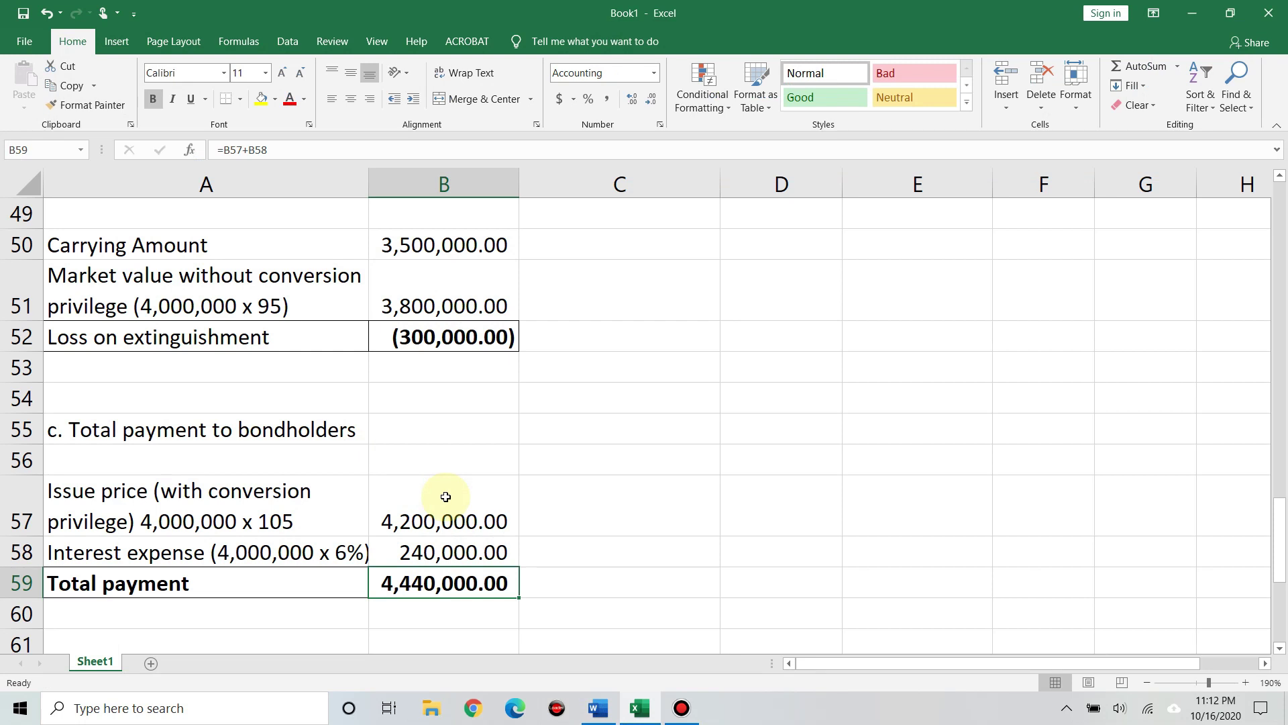
scroll(446, 497, up, 1)
scroll(445, 497, down, 3)
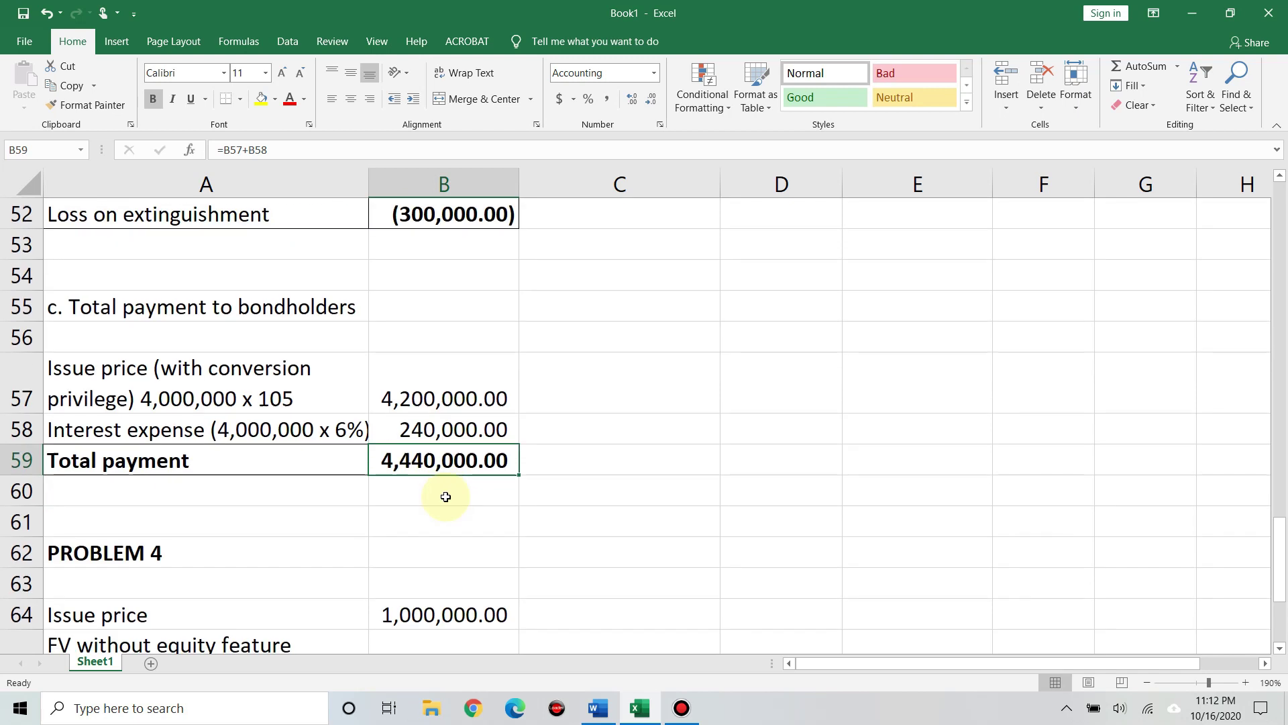
scroll(446, 496, down, 2)
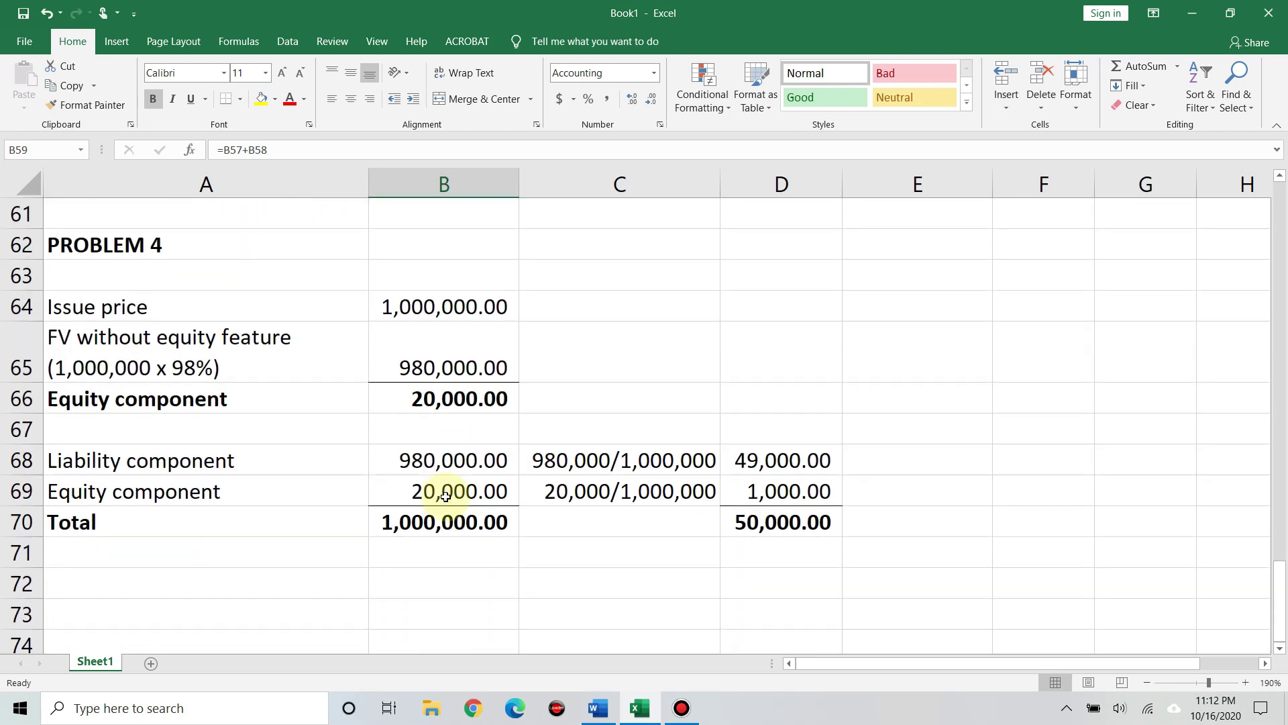
scroll(445, 496, up, 3)
click(416, 427)
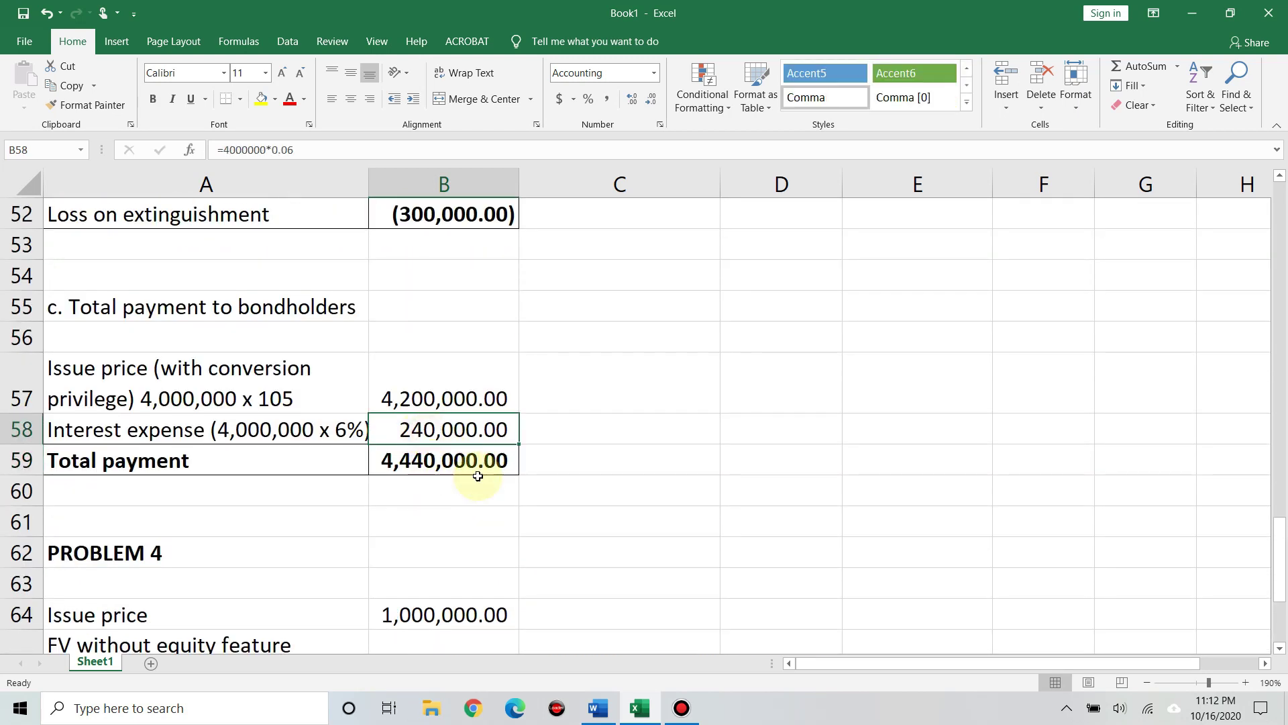
click(452, 382)
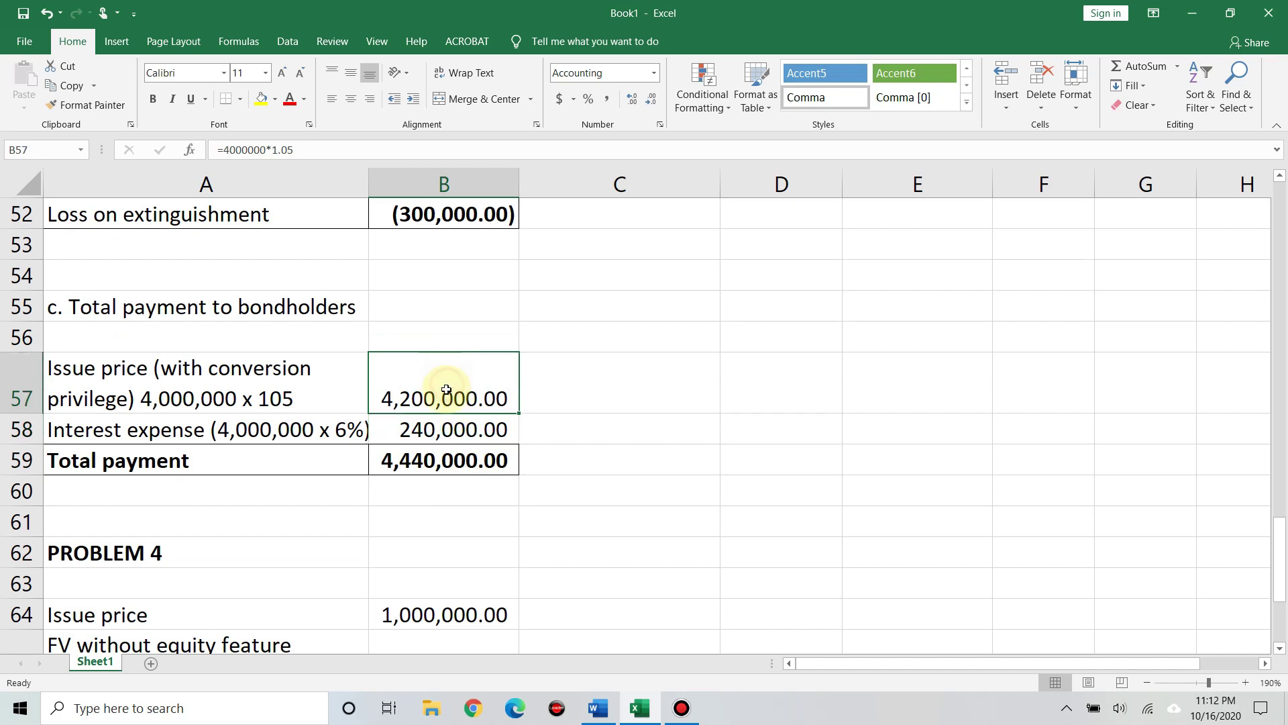
click(463, 436)
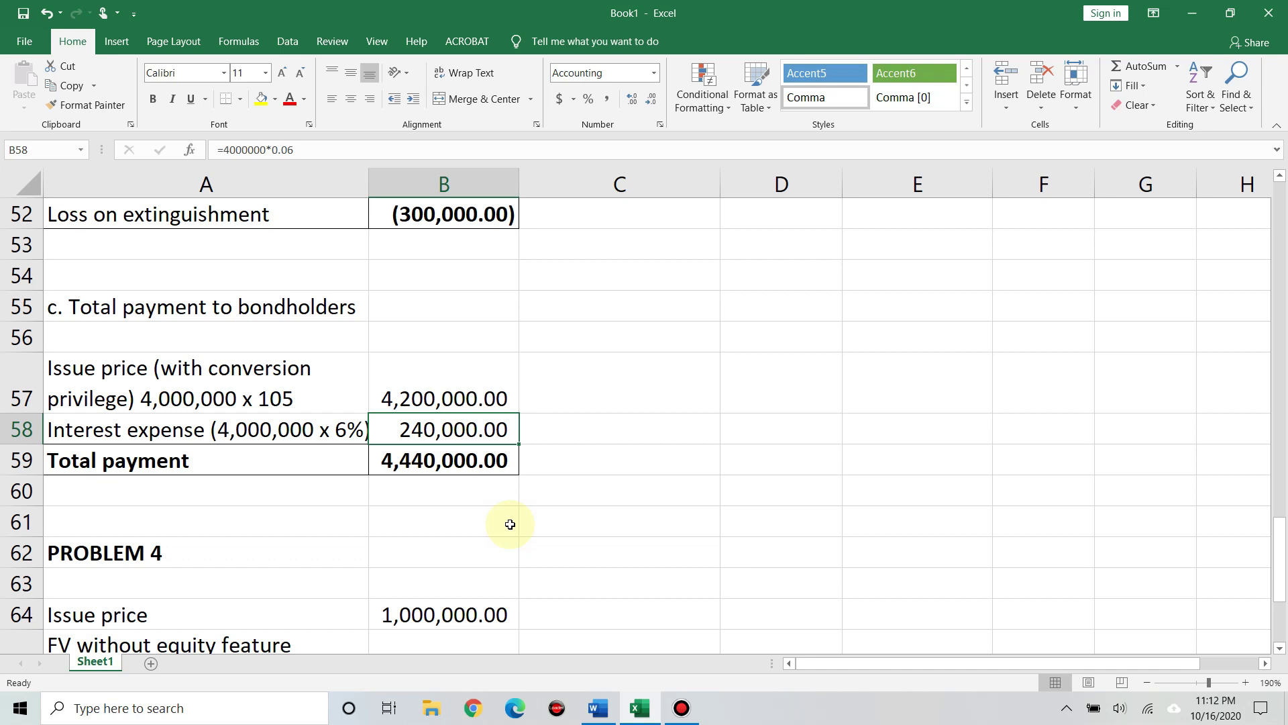
scroll(511, 524, down, 2)
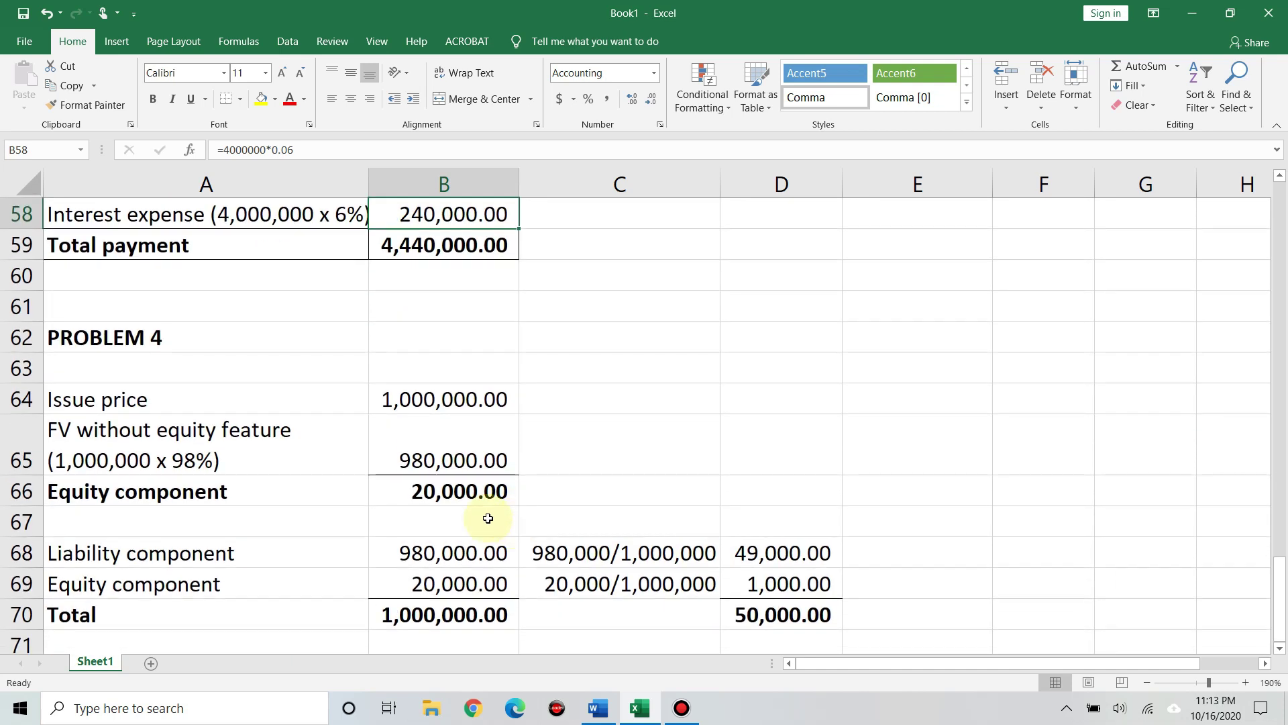
click(228, 409)
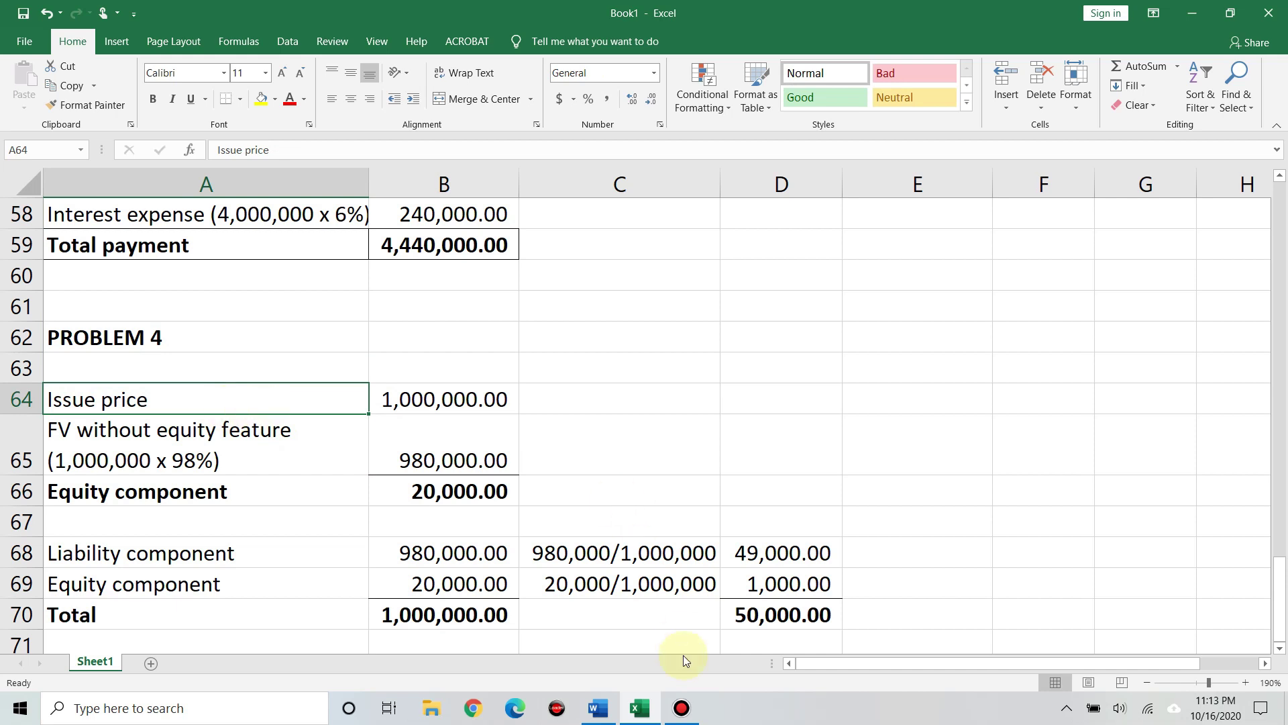
scroll(573, 450, down, 1)
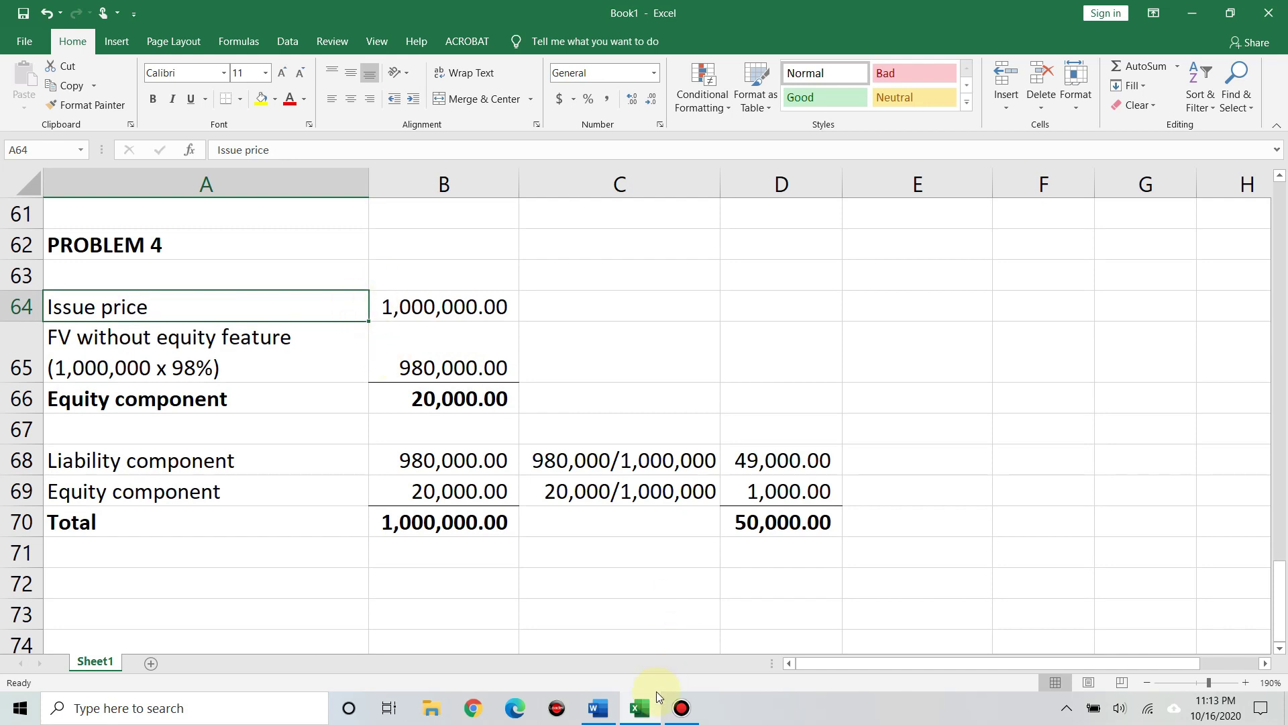
click(598, 708)
Find Problem 4's P1,000,000 convertible bonds in Word and highlight the P50,000 transaction cost.
scroll(614, 376, down, 2)
scroll(617, 413, down, 3)
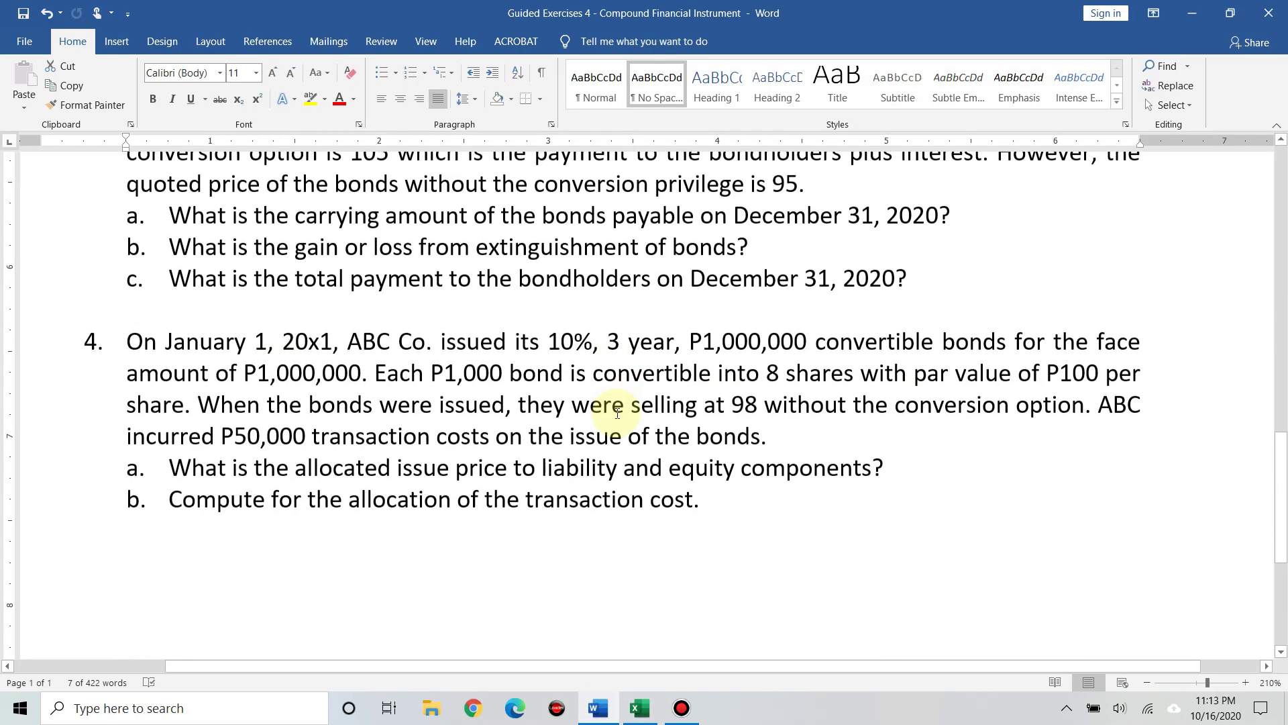
click(749, 257)
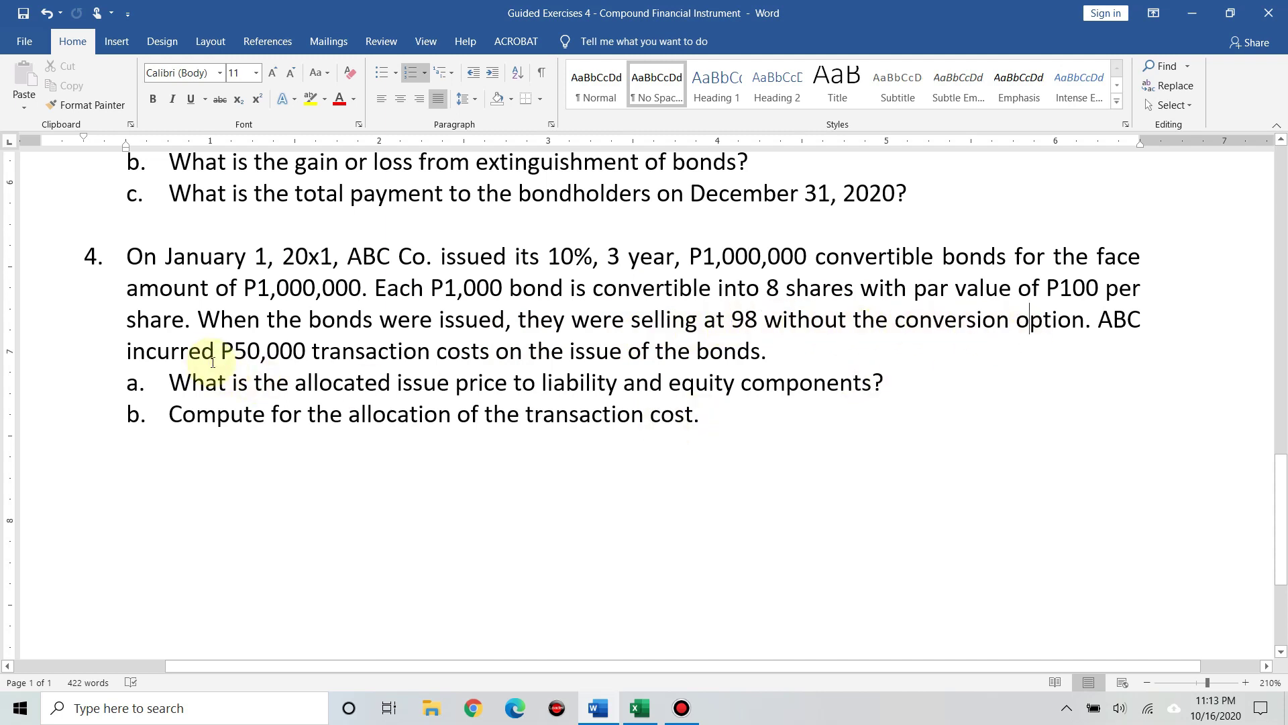
drag(226, 356, 262, 357)
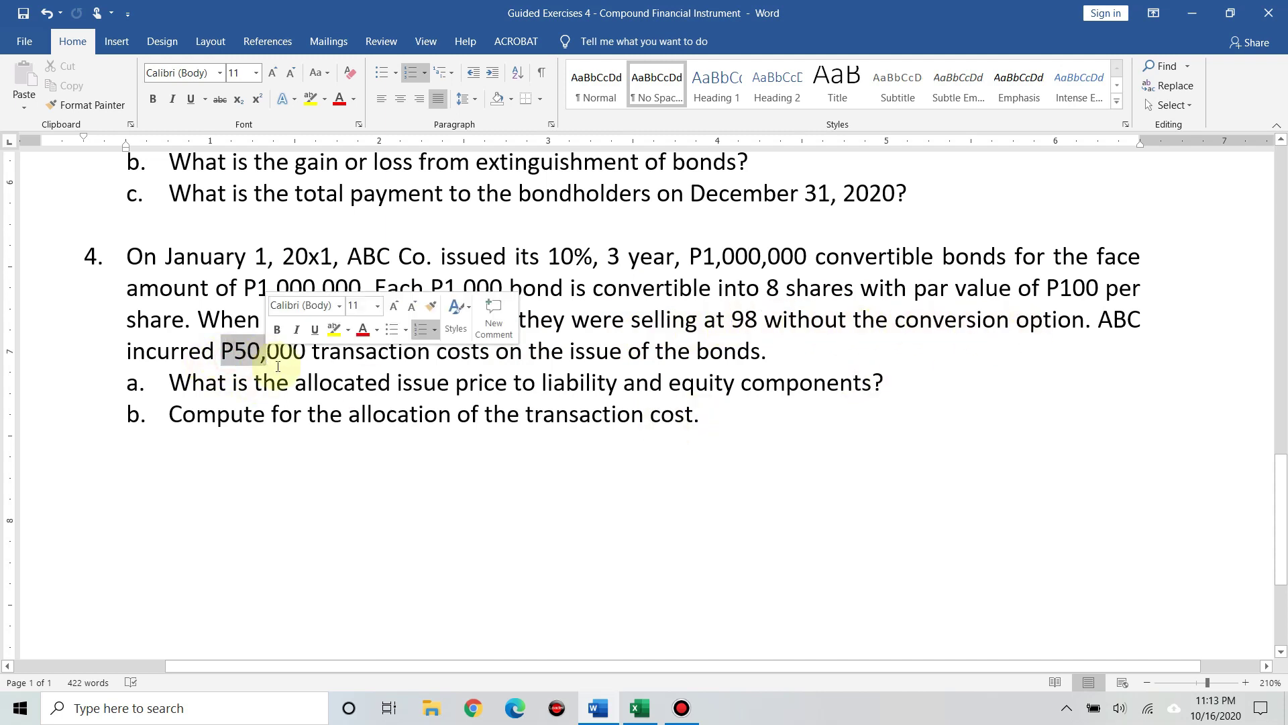
click(599, 710)
Check that the 20,000.00 equity component equals the 1,000,000 issue price less the 980,000.00 fair value.
click(311, 399)
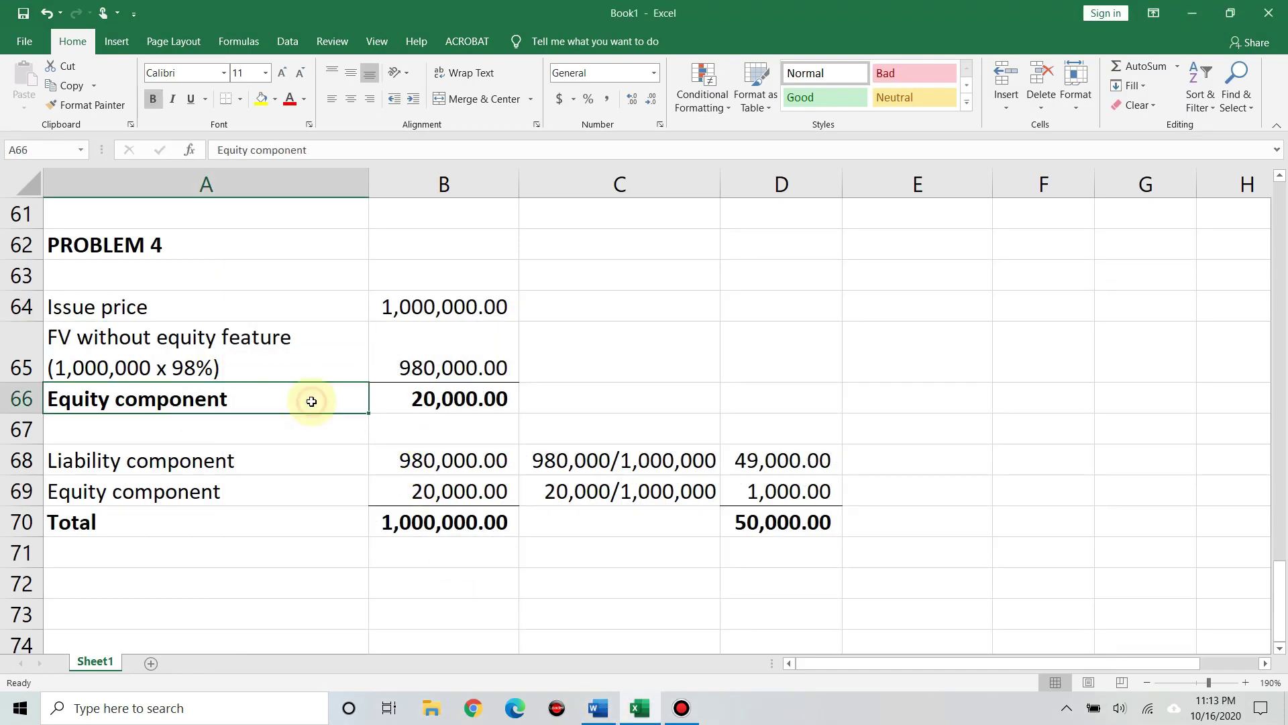
click(315, 310)
click(436, 310)
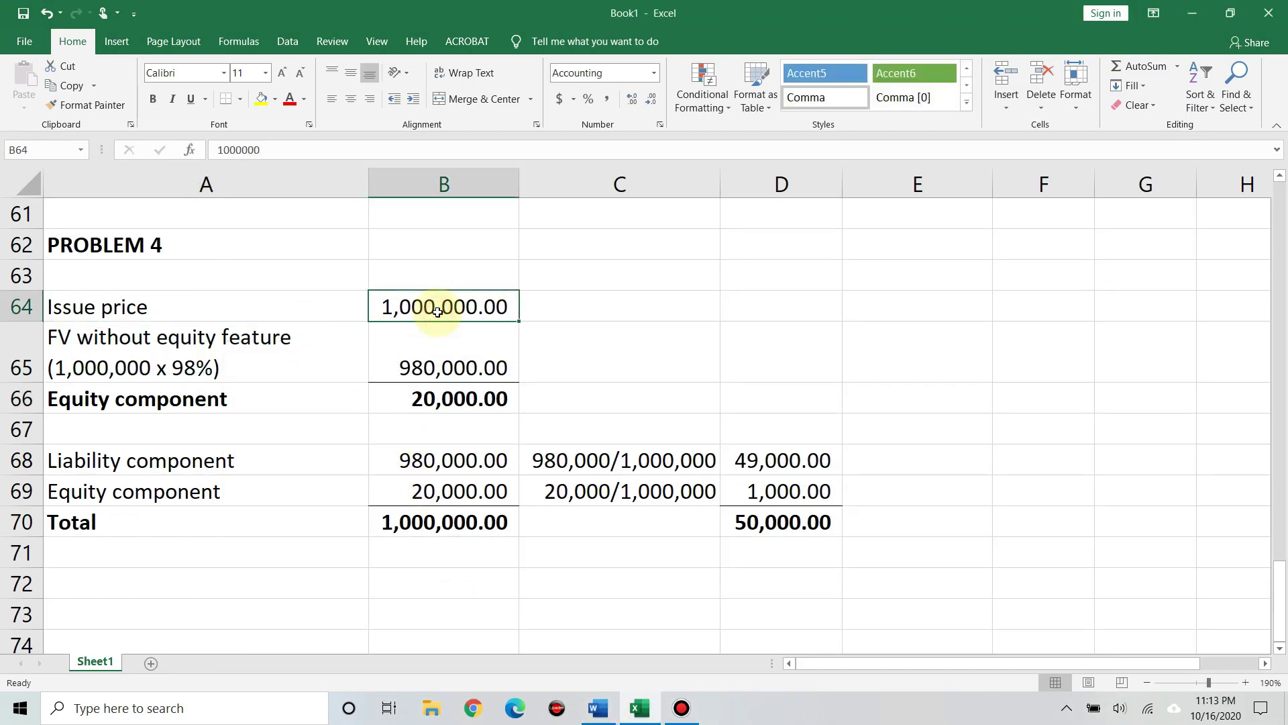
click(232, 357)
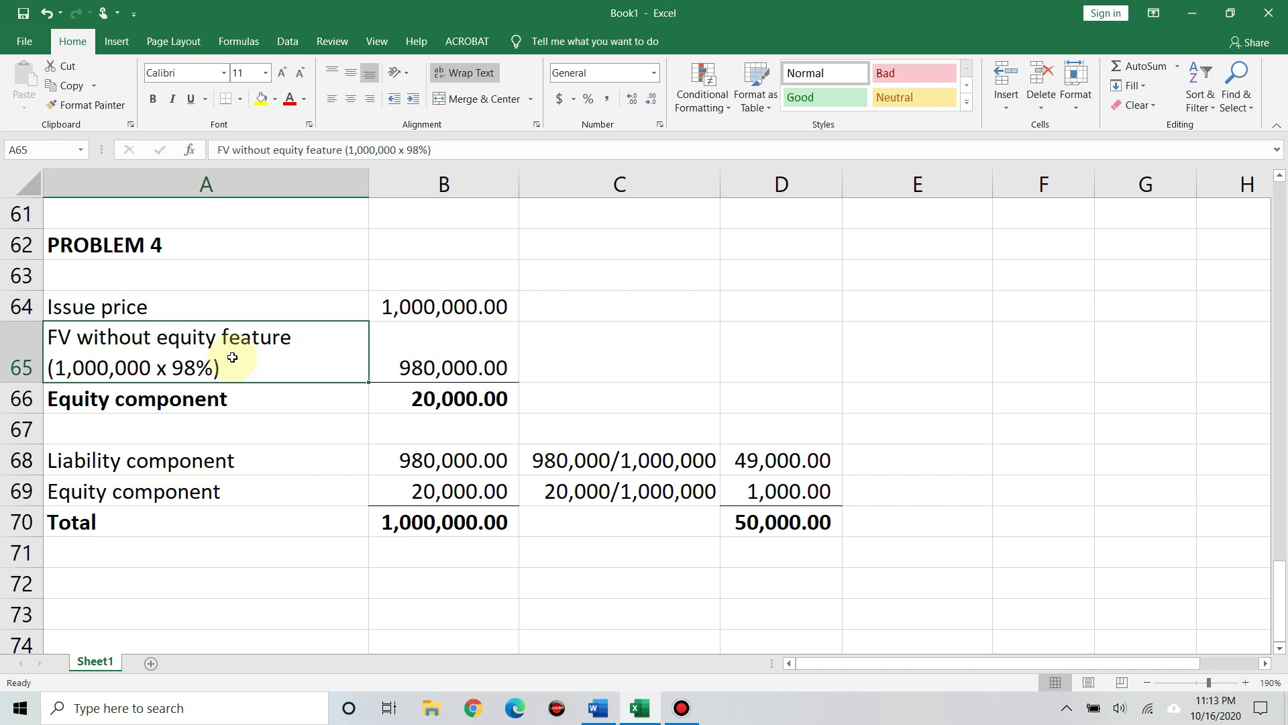
click(426, 368)
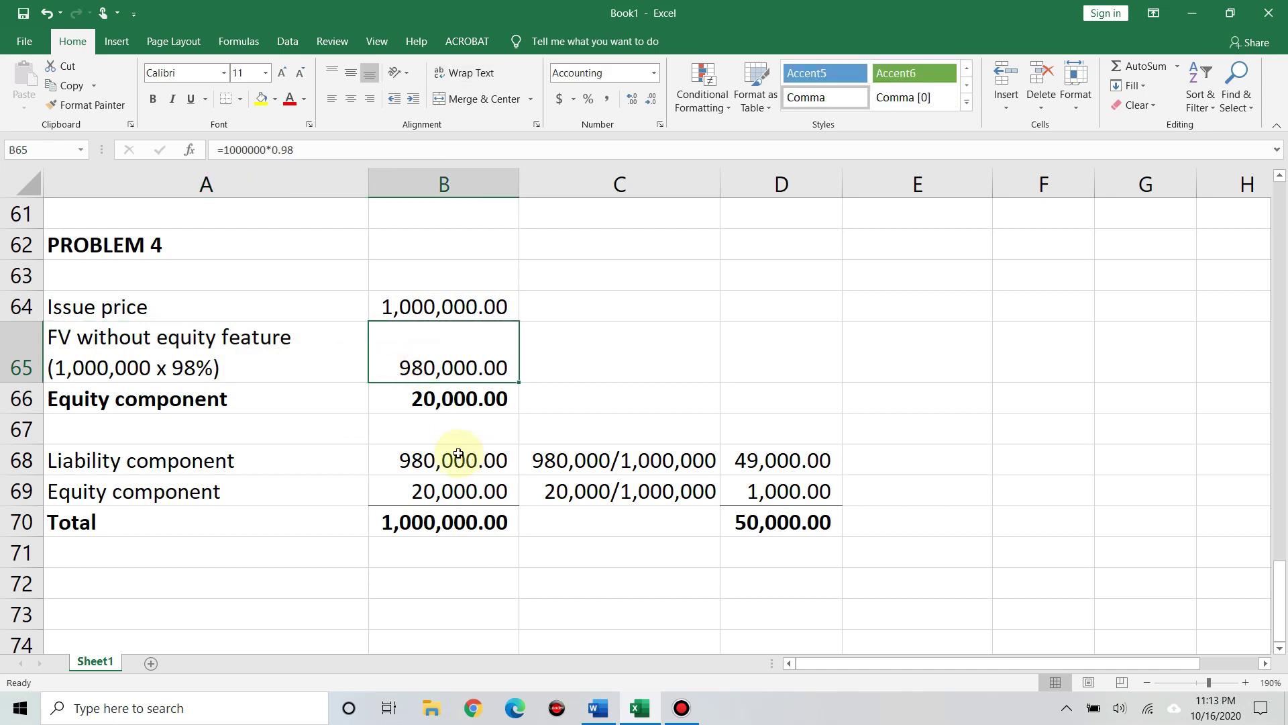
click(393, 406)
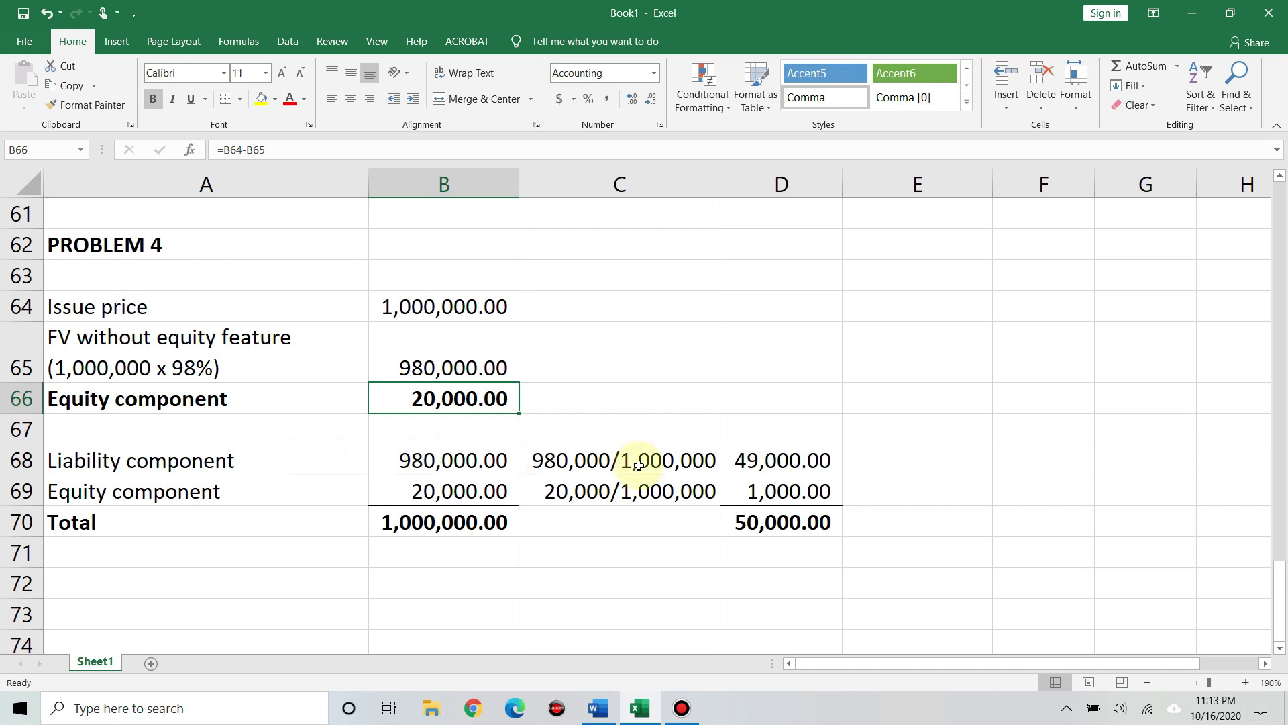
click(740, 521)
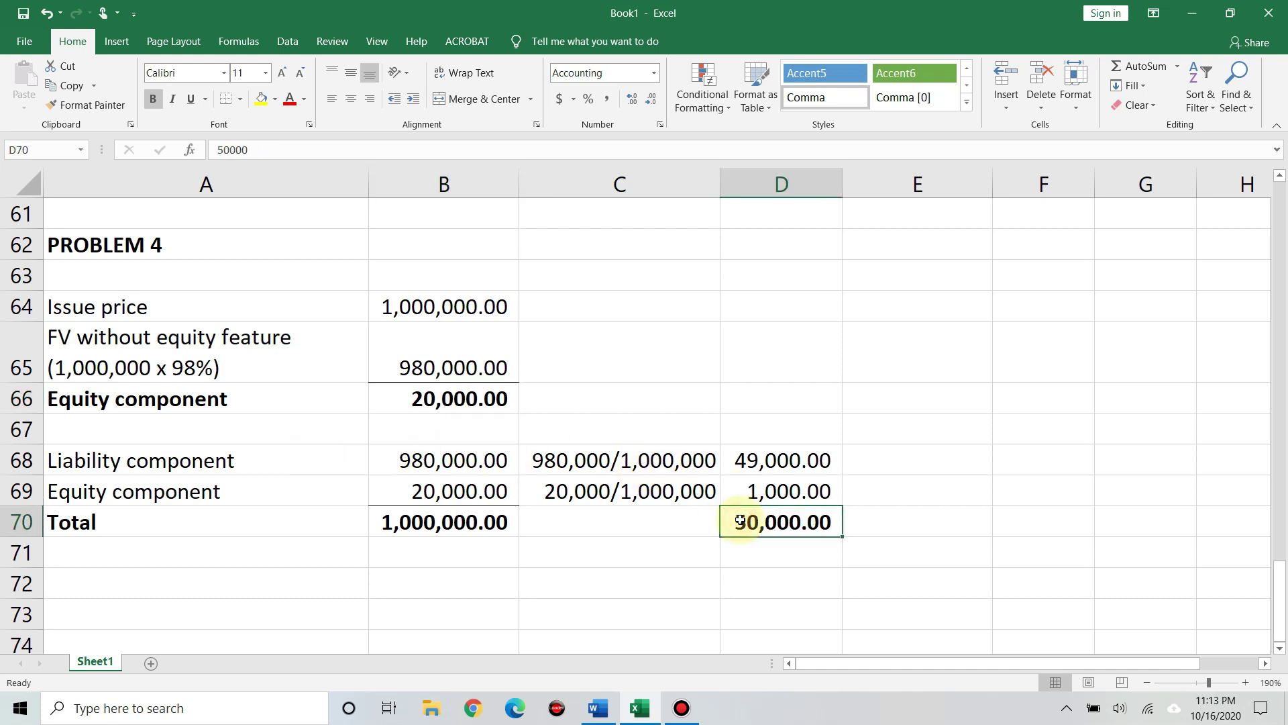
click(268, 462)
click(277, 483)
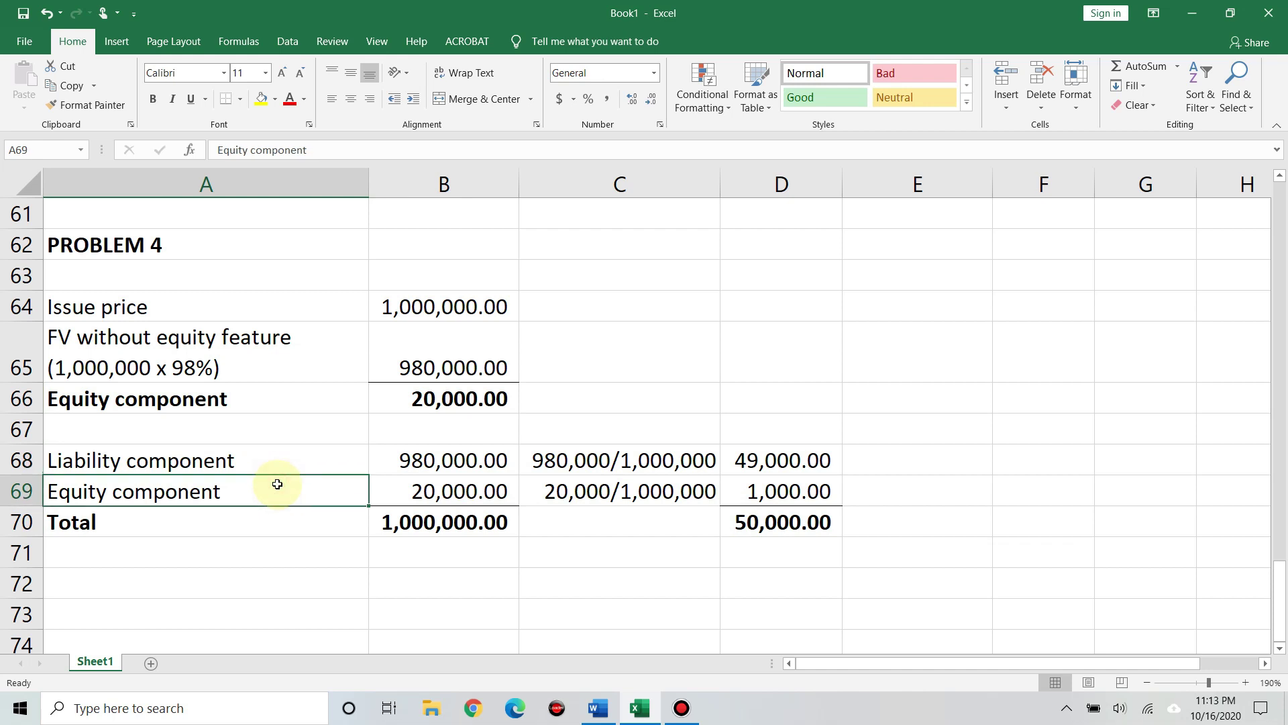
drag(440, 460, 439, 528)
click(402, 461)
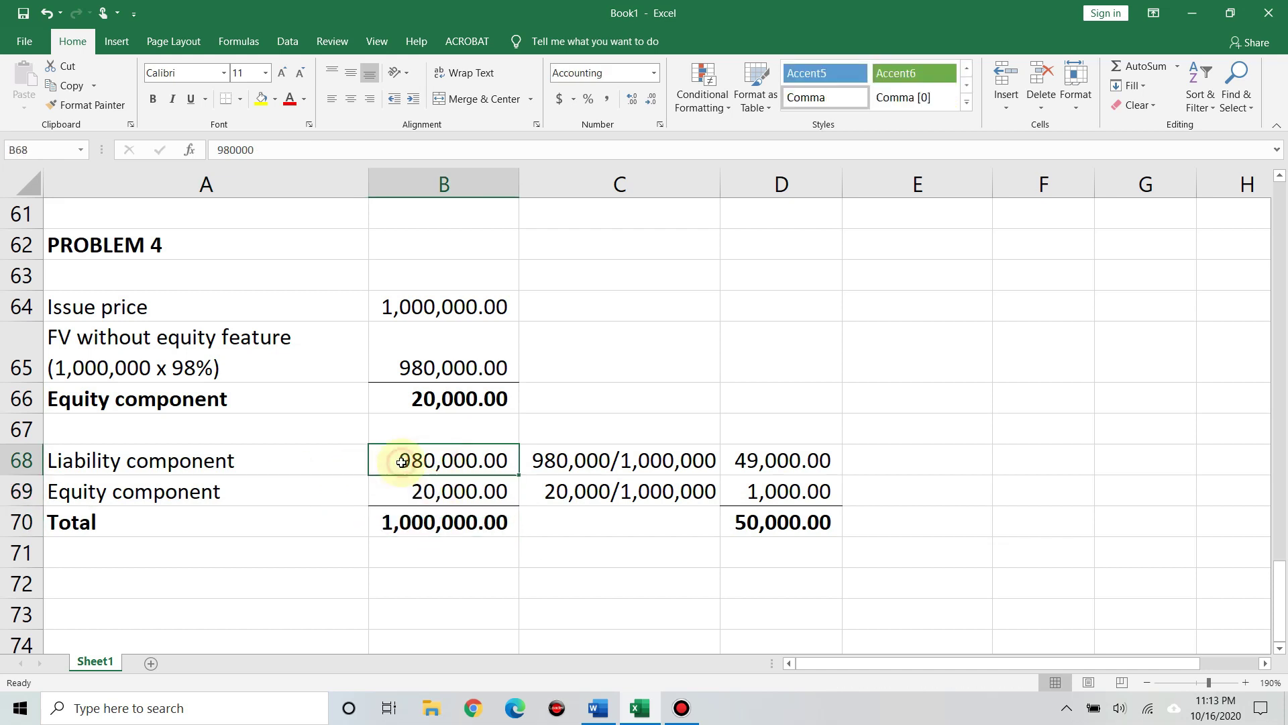
click(404, 490)
click(463, 522)
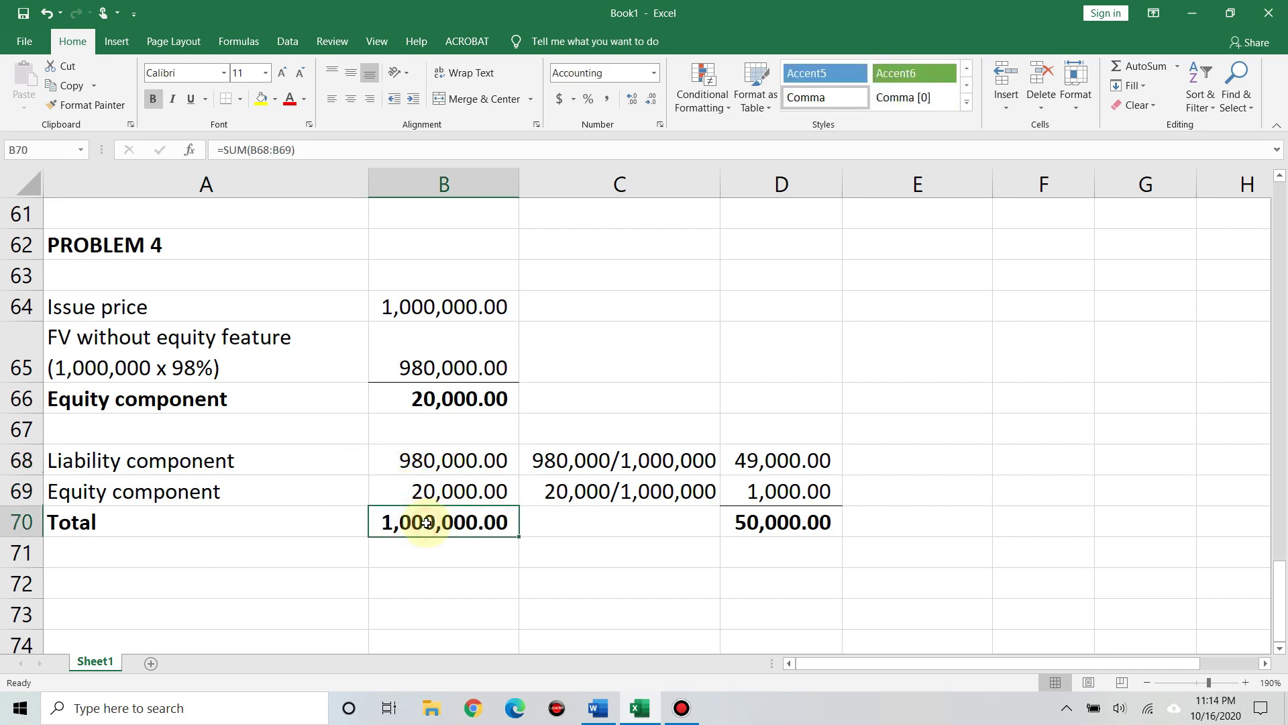
click(544, 465)
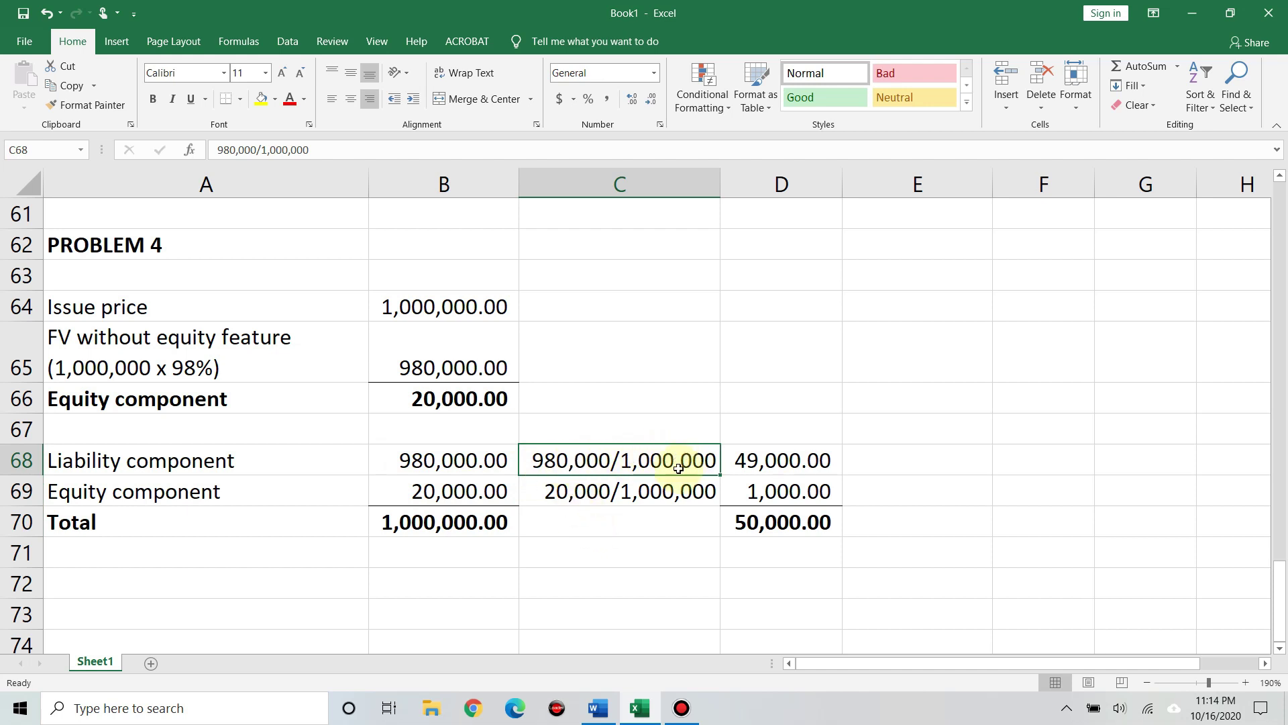
click(473, 523)
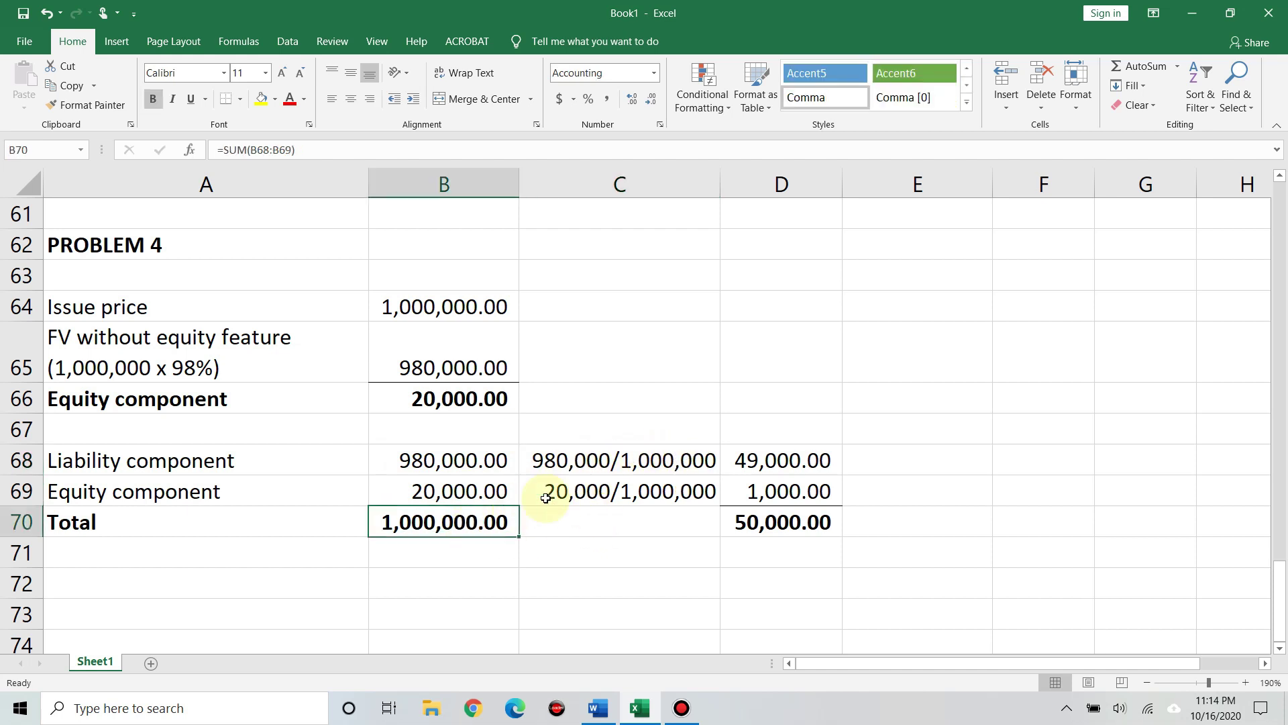
click(598, 456)
click(584, 489)
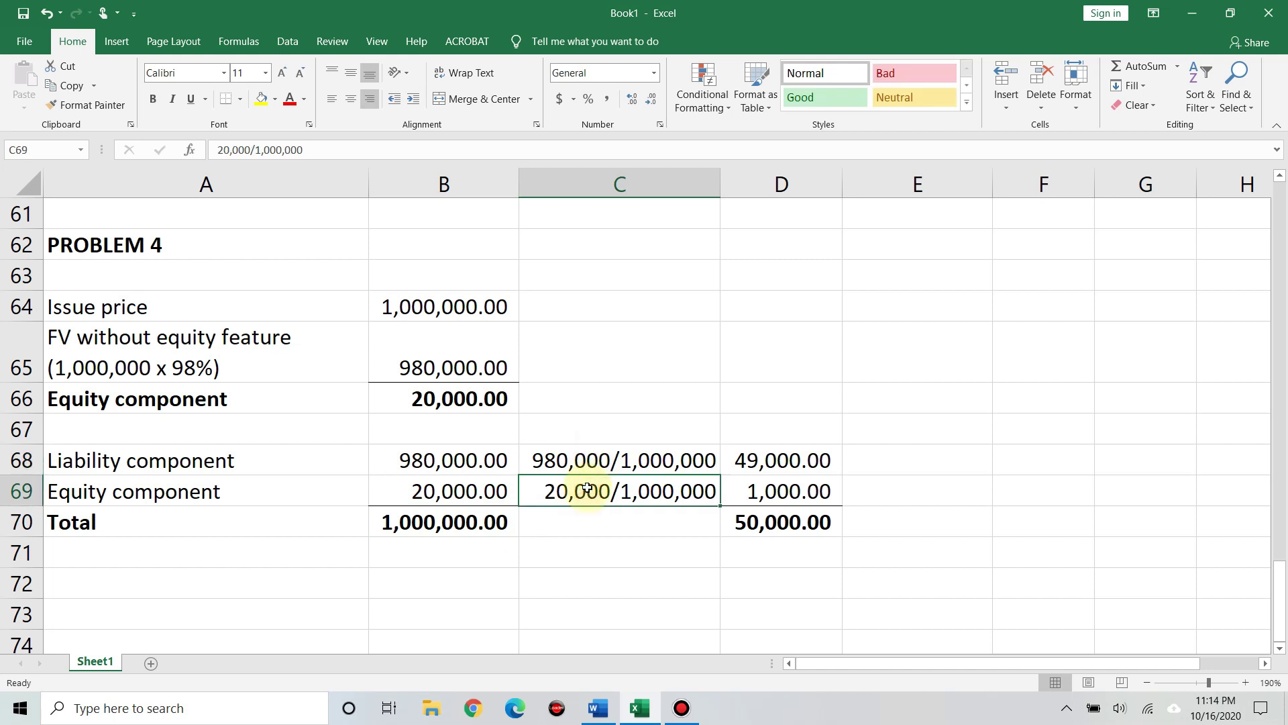
click(427, 537)
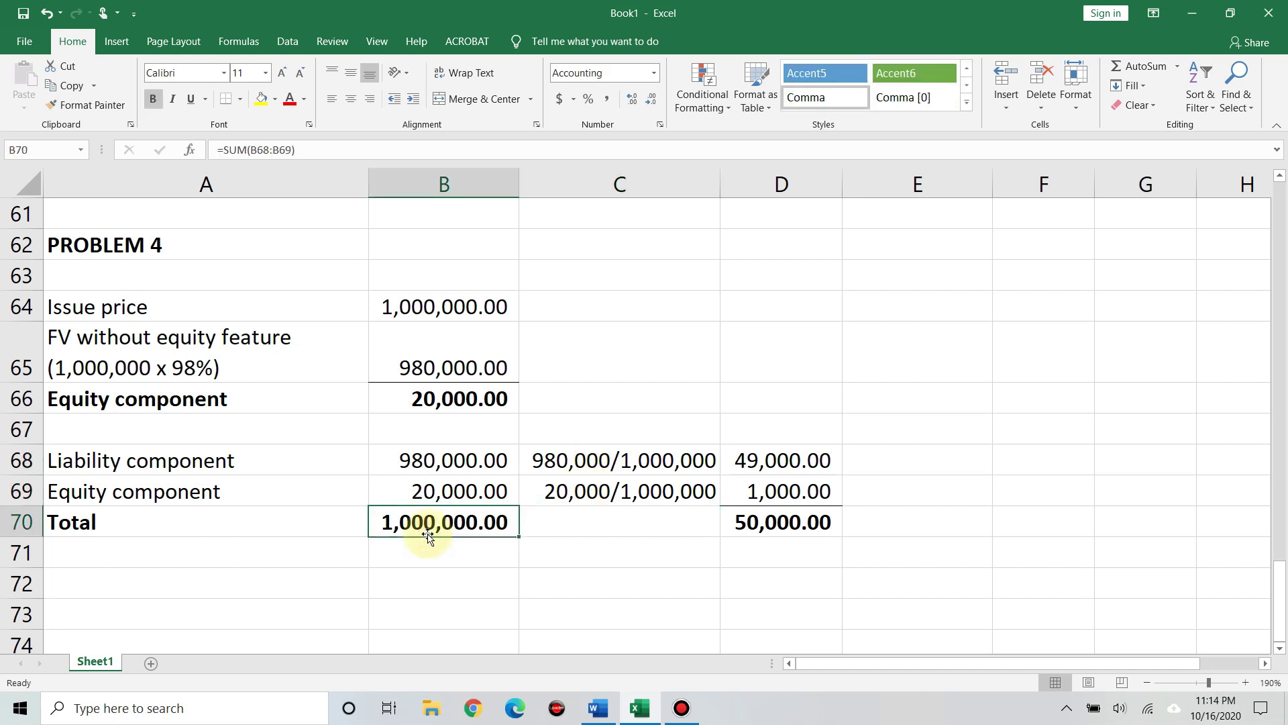
click(600, 491)
click(772, 526)
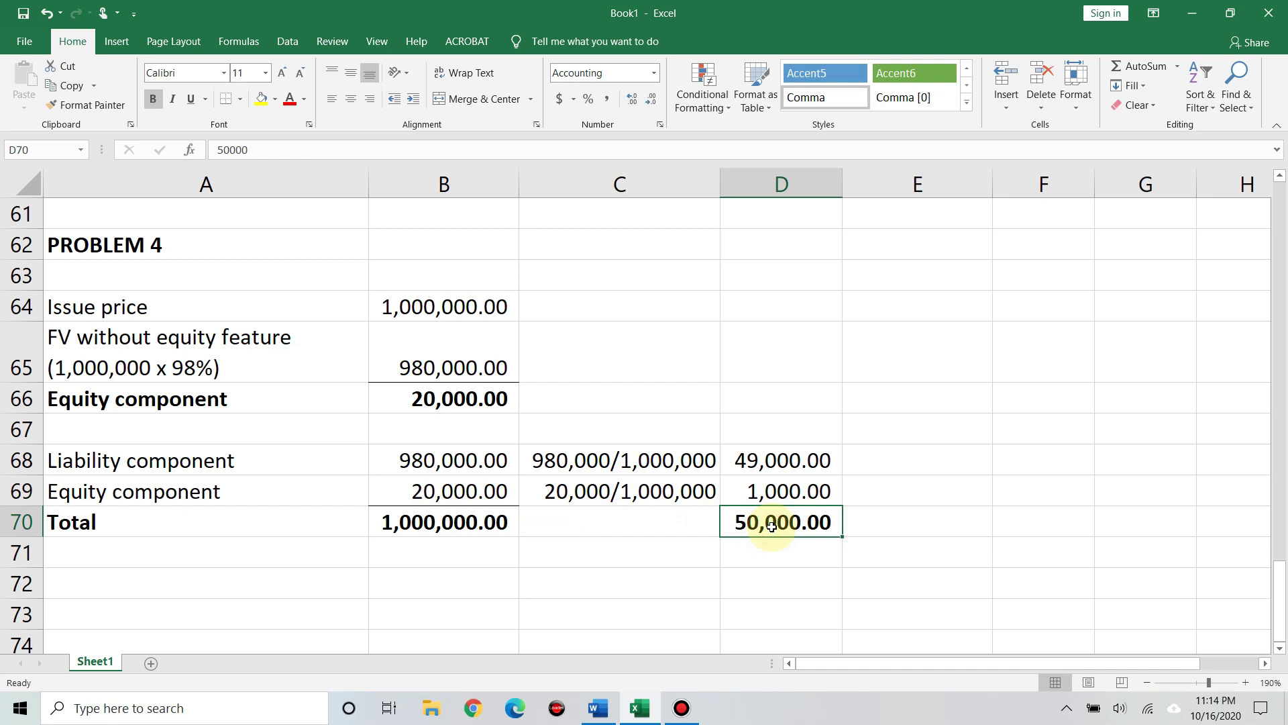
click(766, 456)
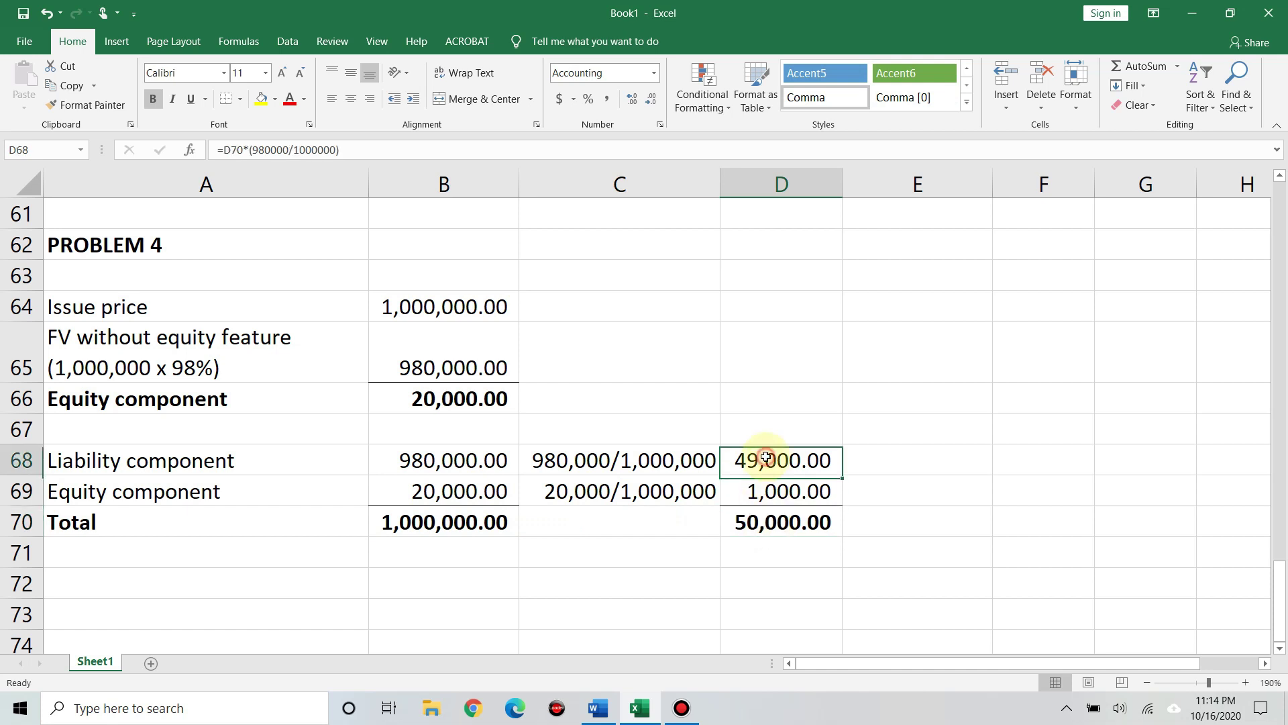
click(266, 149)
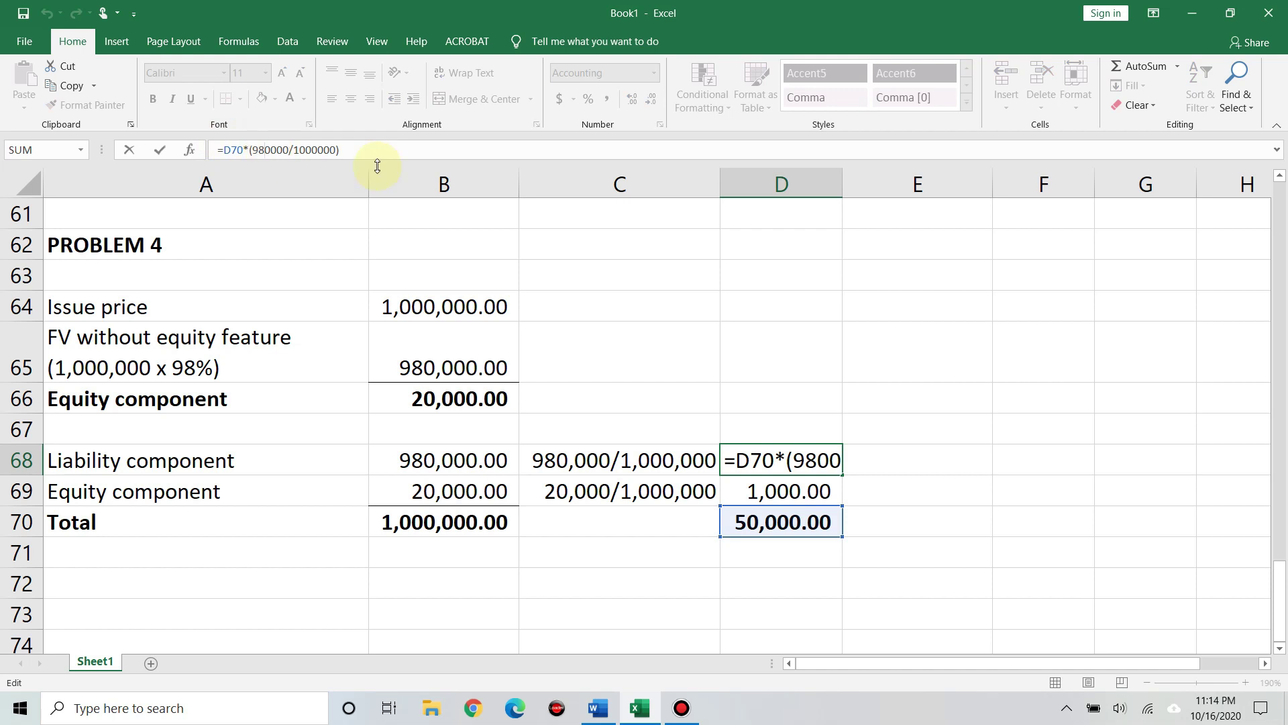
key(Return)
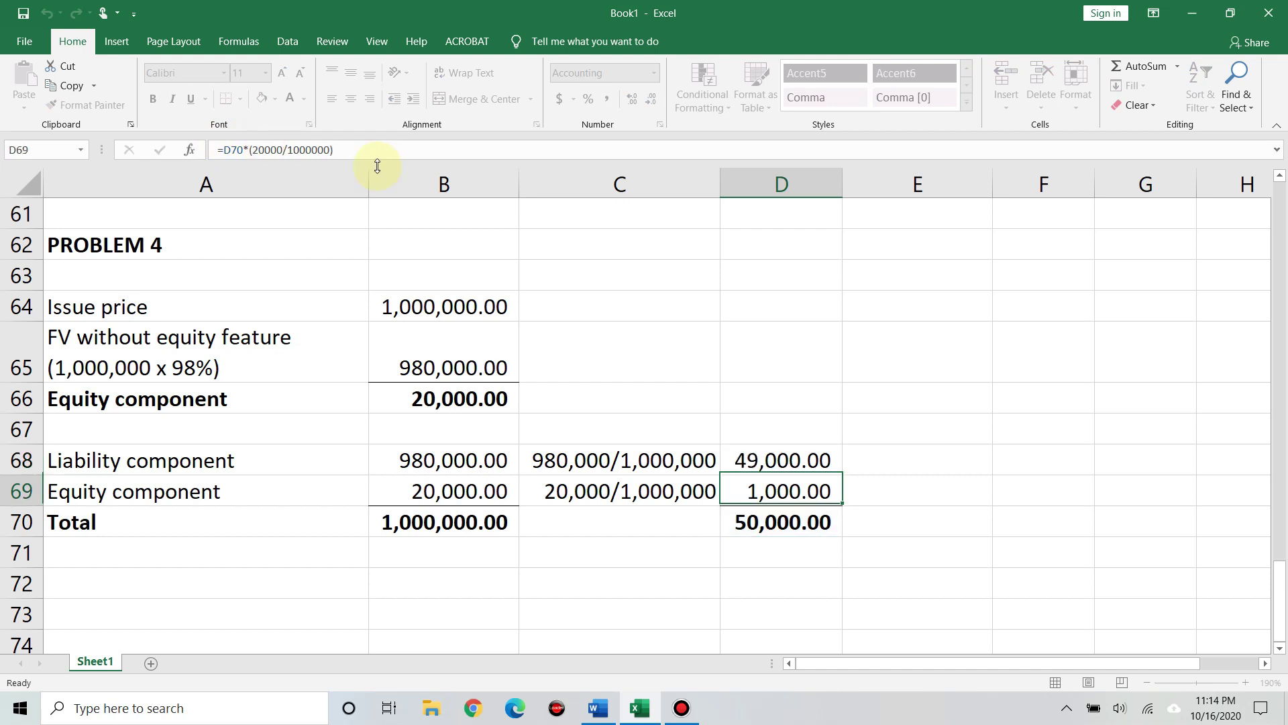
key(Up)
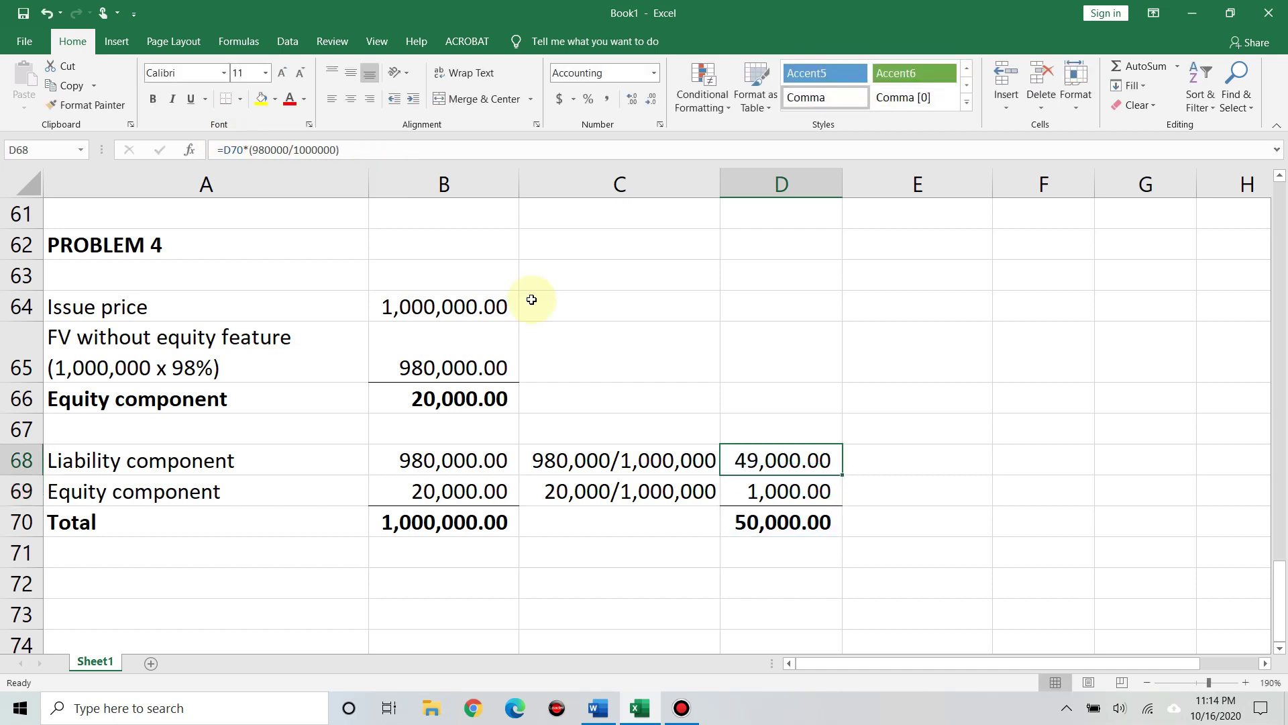
click(812, 530)
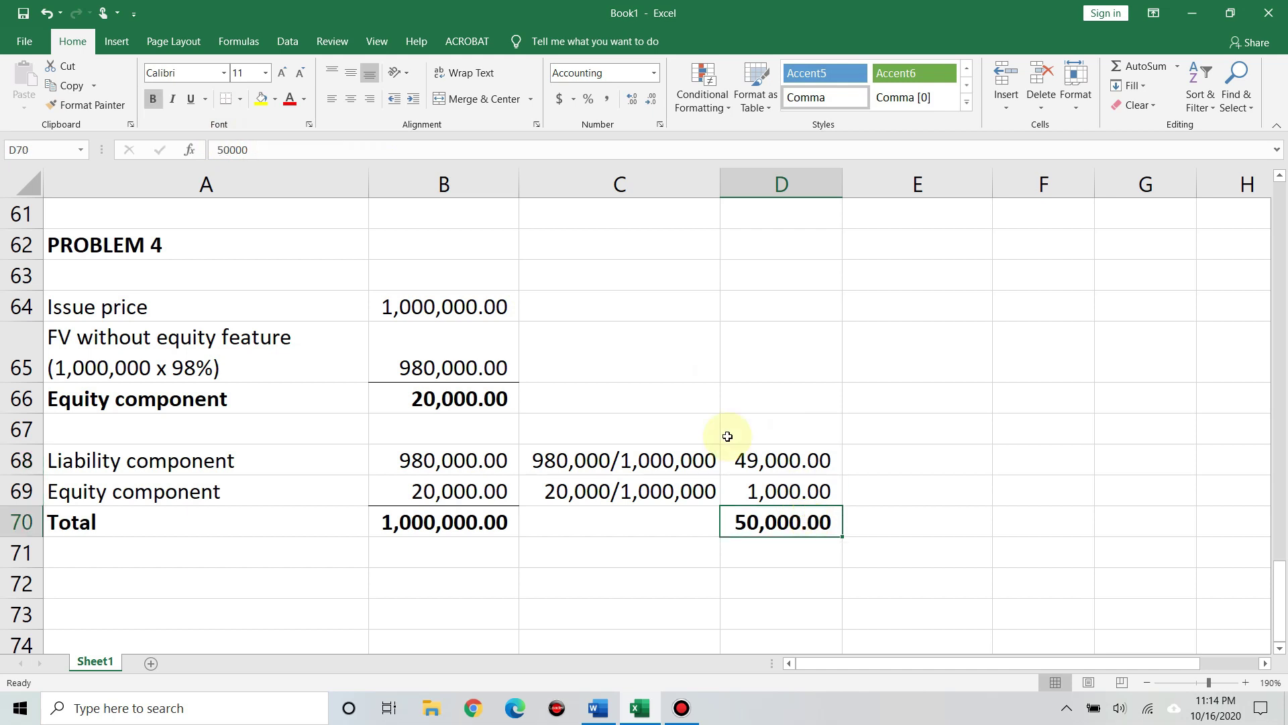
click(800, 491)
click(281, 150)
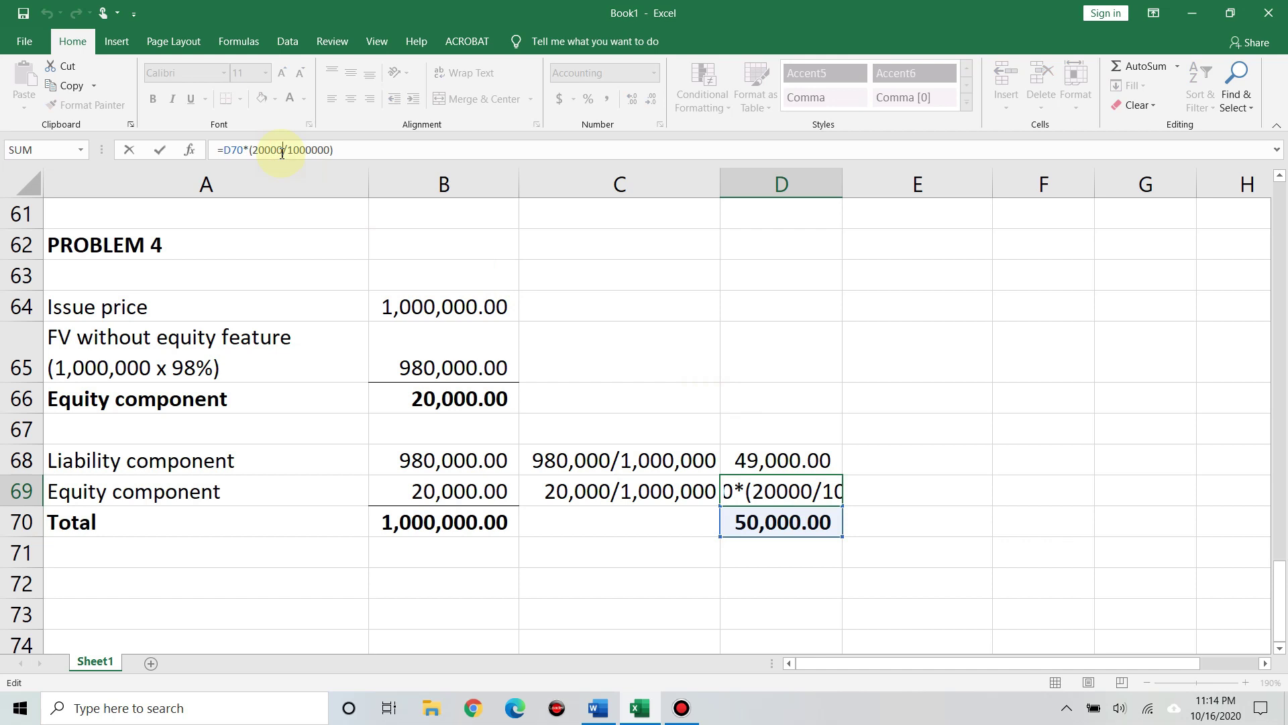
key(ctrl+Return)
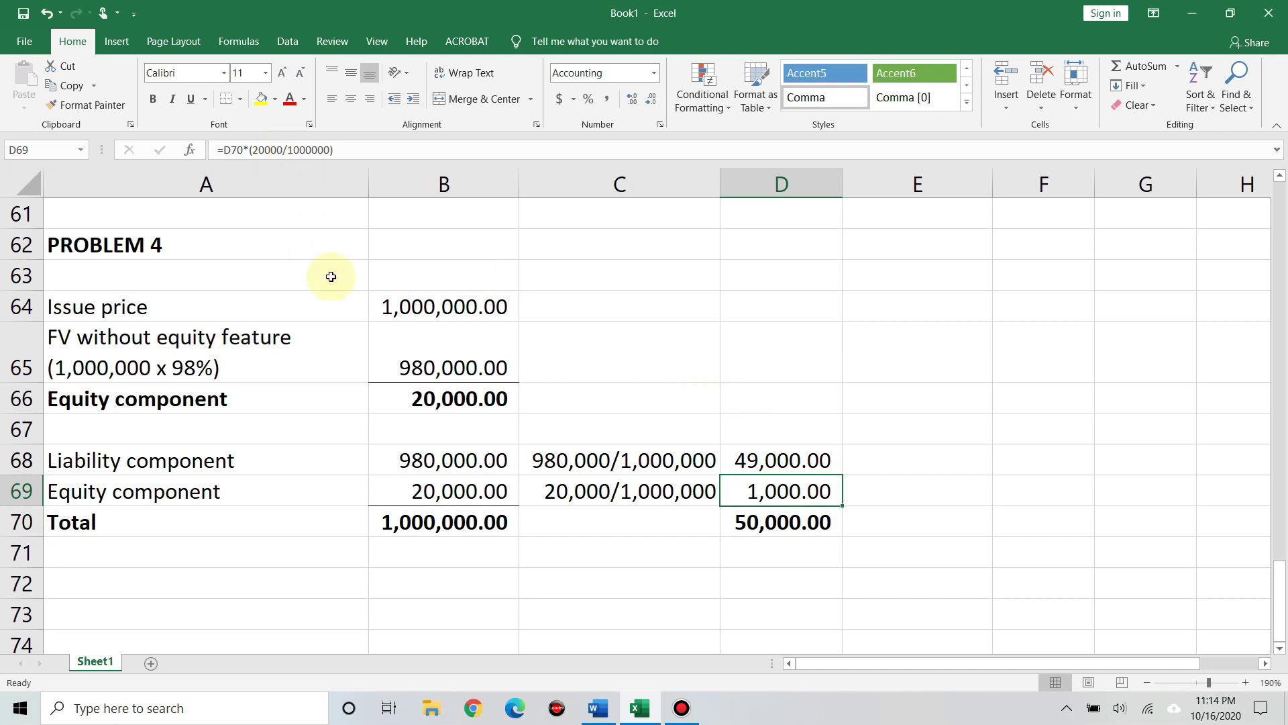
click(411, 307)
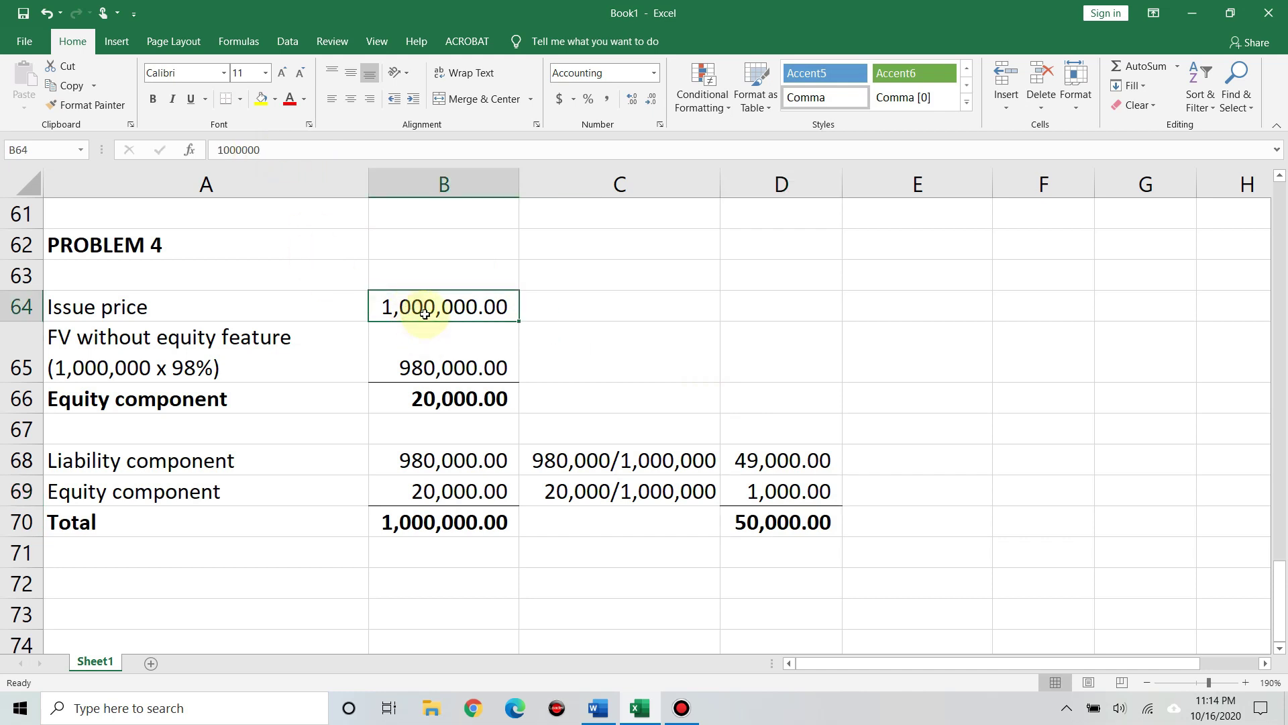
click(823, 534)
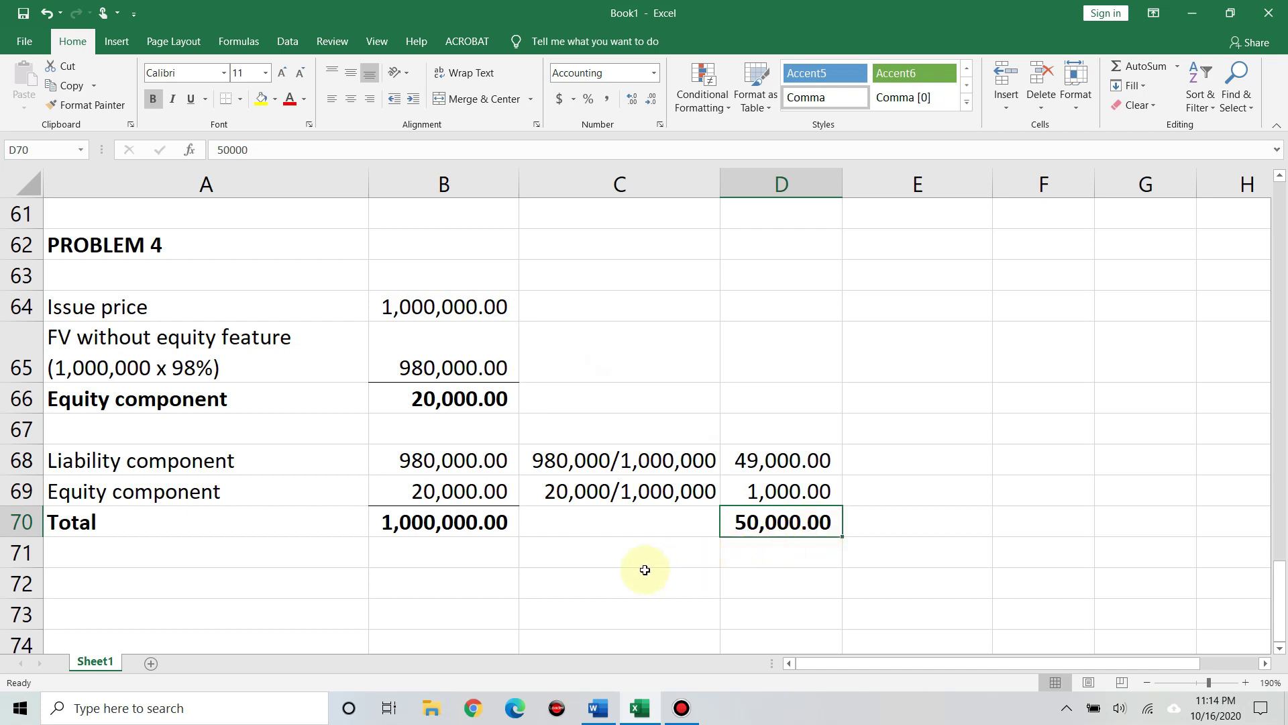
click(382, 461)
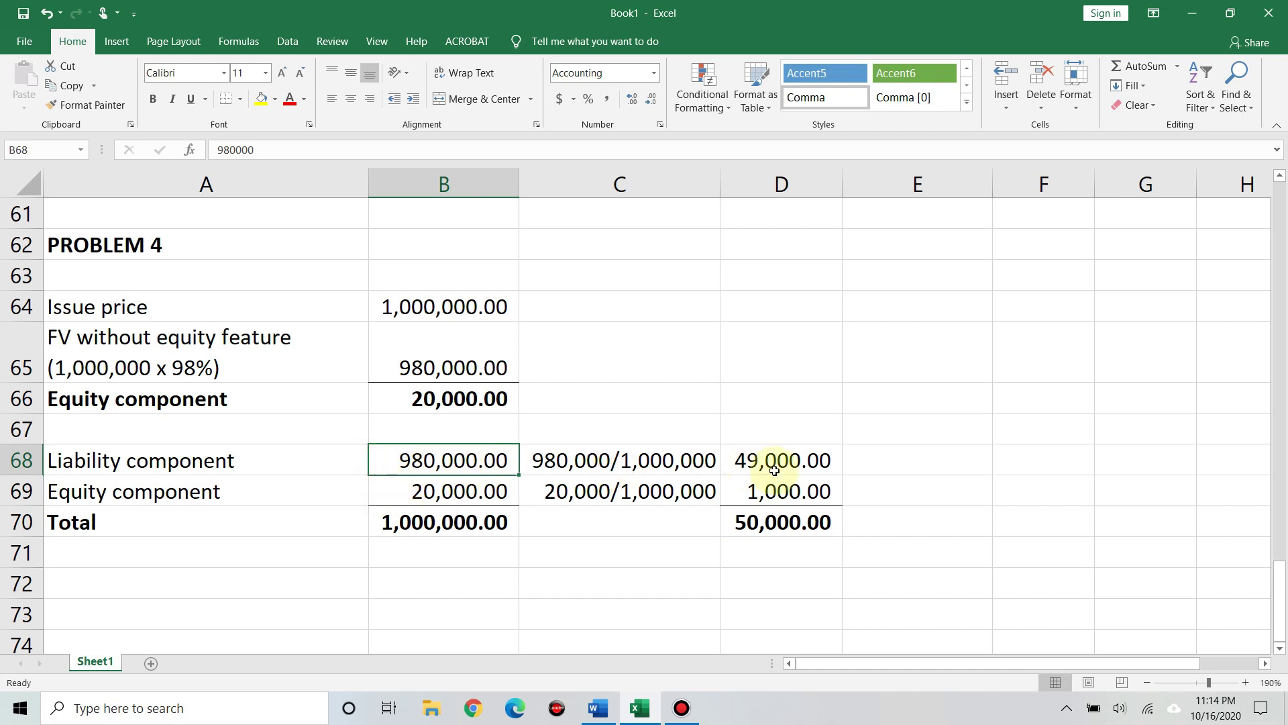
click(780, 464)
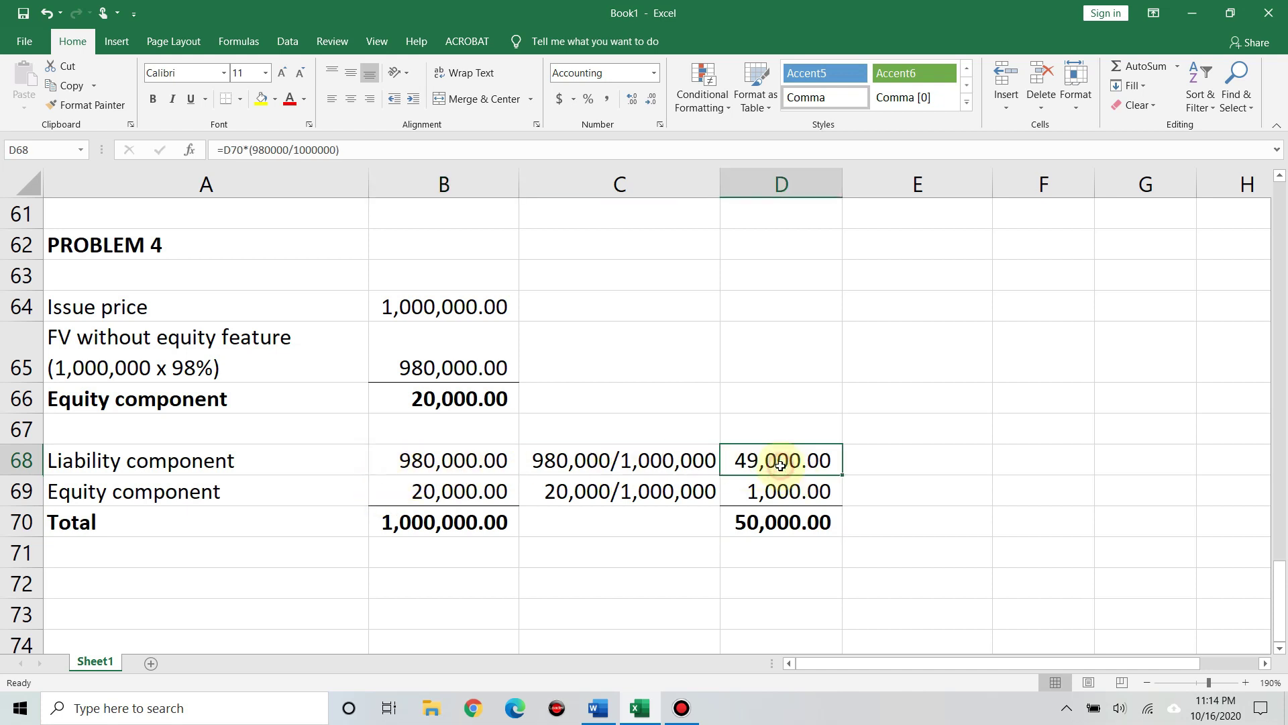
click(475, 484)
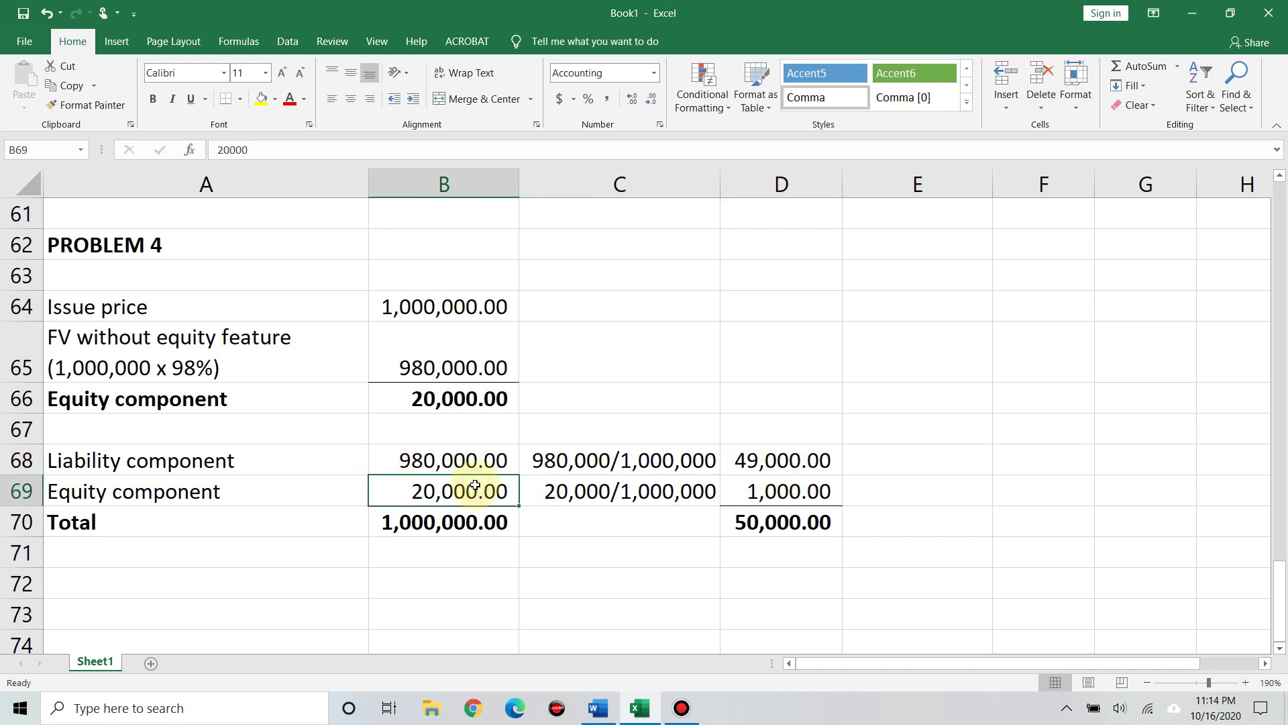
click(814, 495)
click(872, 522)
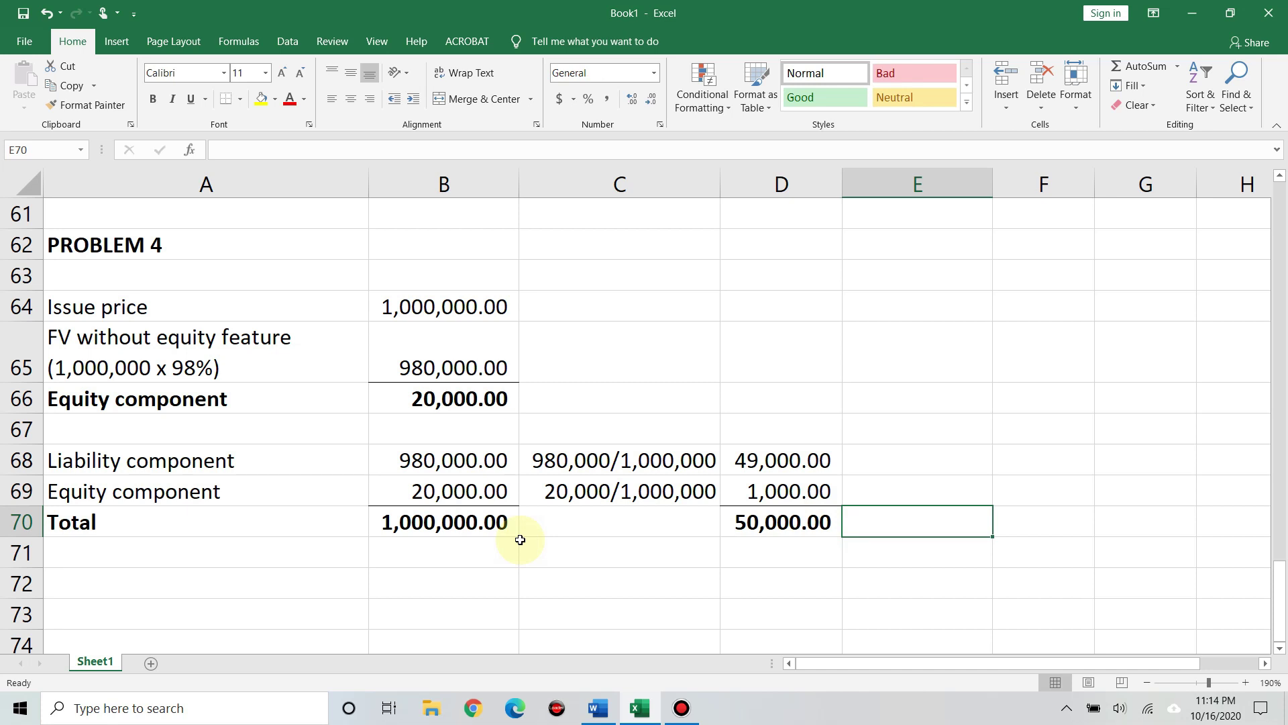
scroll(521, 538, down, 1)
scroll(425, 331, up, 1)
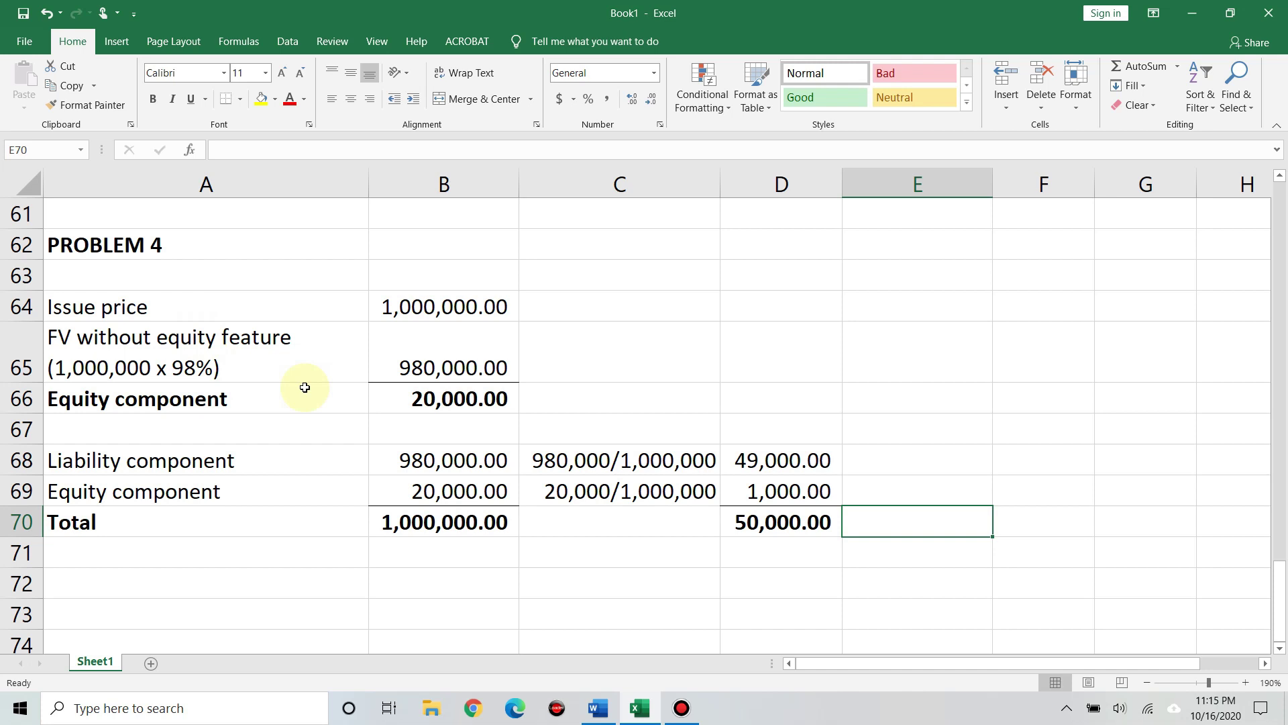
scroll(435, 538, up, 8)
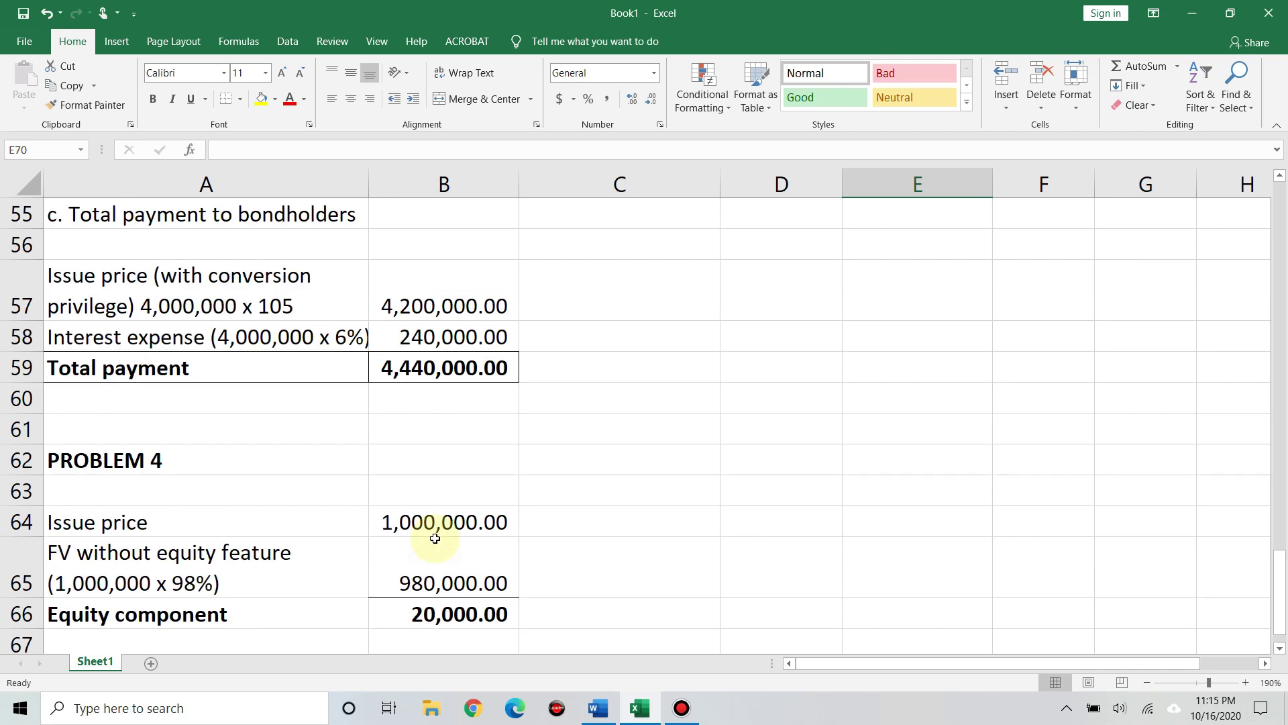
scroll(434, 538, down, 8)
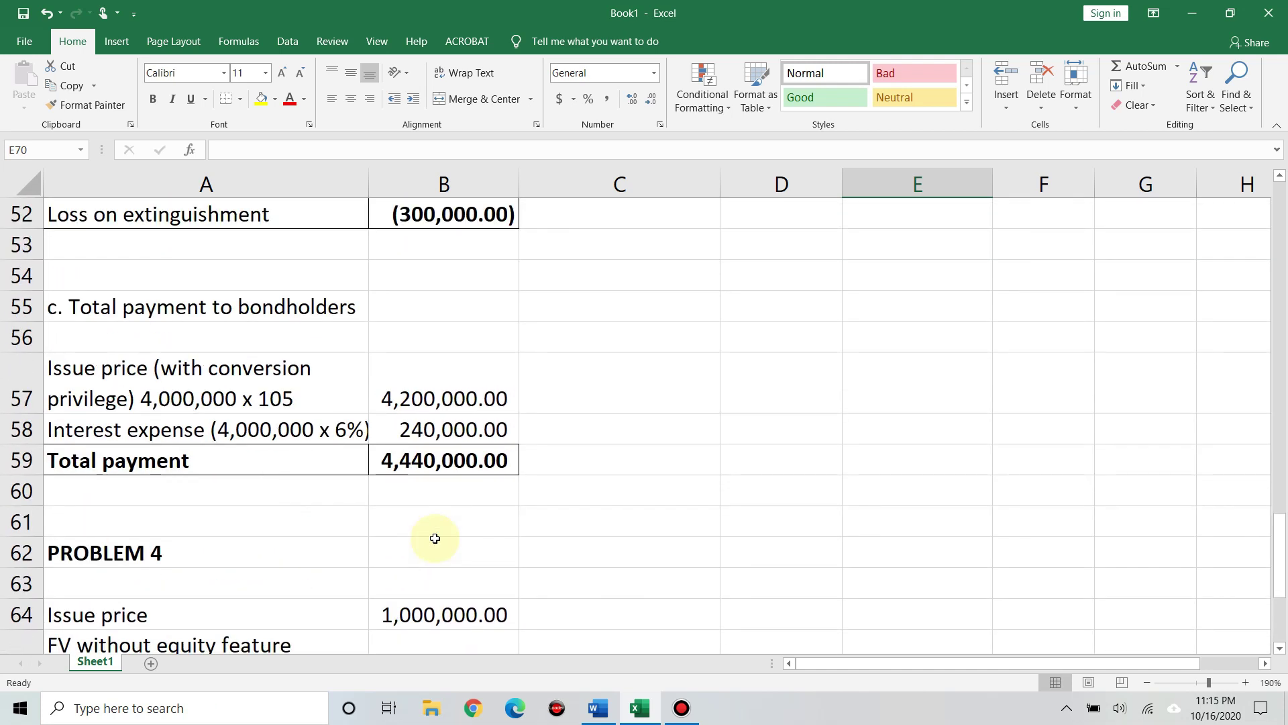